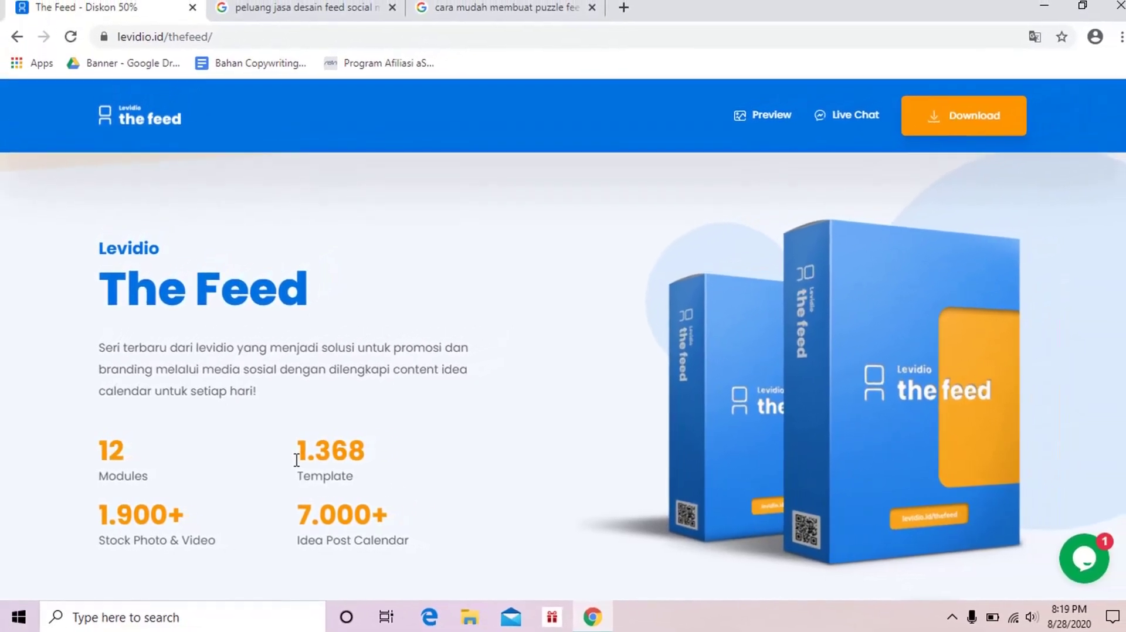
Scroll through the Levidio The Feed Demo folder, from Konten Preview to the twelve Module folders.
scroll(296, 467, "down", 4)
scroll(297, 467, "down", 5)
scroll(296, 468, "down", 4)
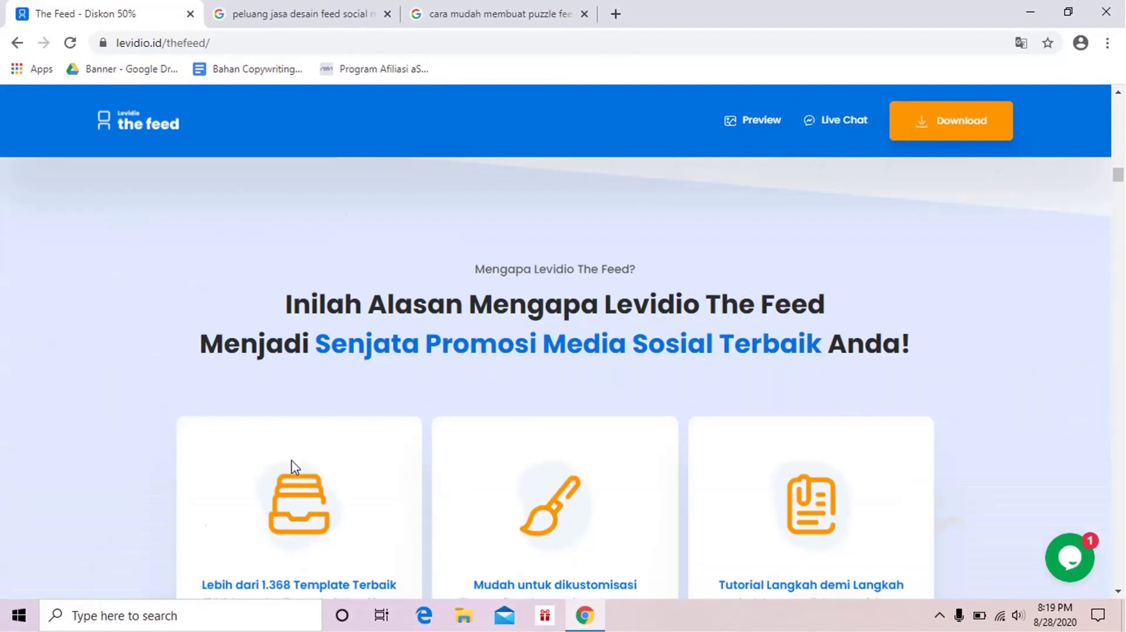
scroll(296, 468, "down", 5)
scroll(296, 468, "down", 5)
scroll(295, 468, "down", 6)
scroll(295, 468, "down", 3)
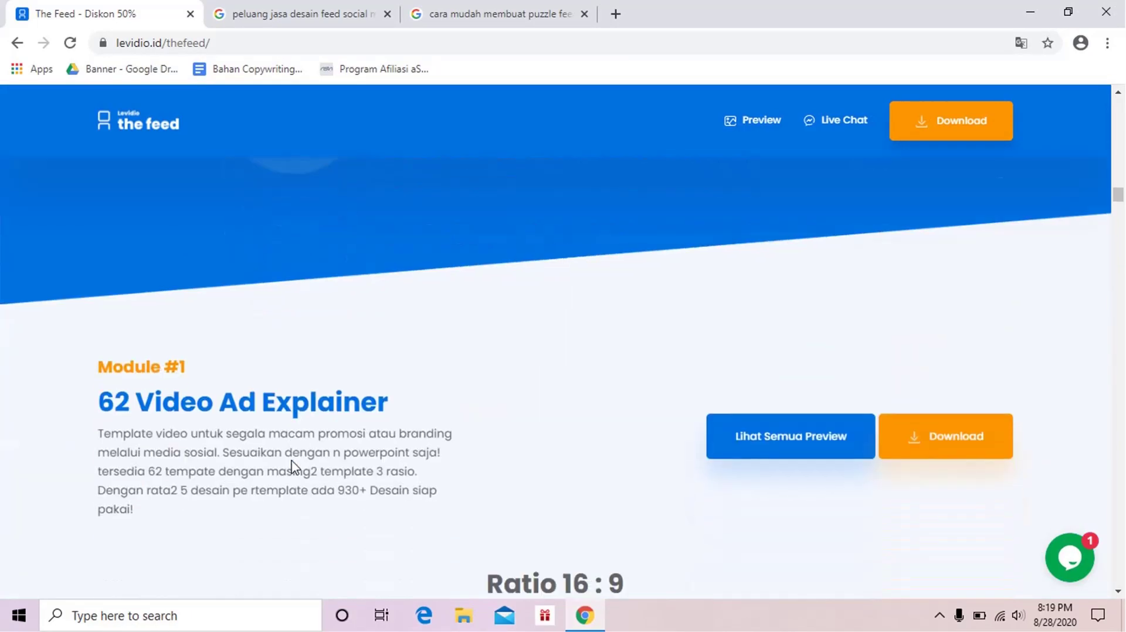
scroll(295, 467, "down", 5)
scroll(295, 468, "down", 4)
scroll(295, 467, "up", 3)
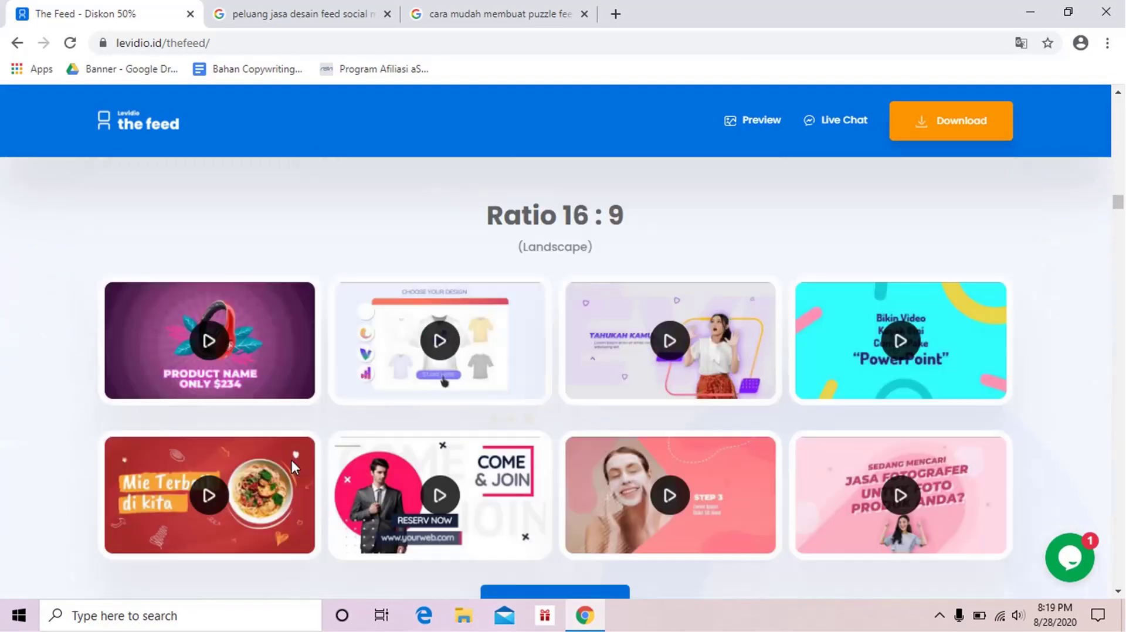
scroll(295, 468, "up", 1)
scroll(295, 468, "up", 2)
scroll(293, 470, "up", 6)
scroll(293, 468, "up", 5)
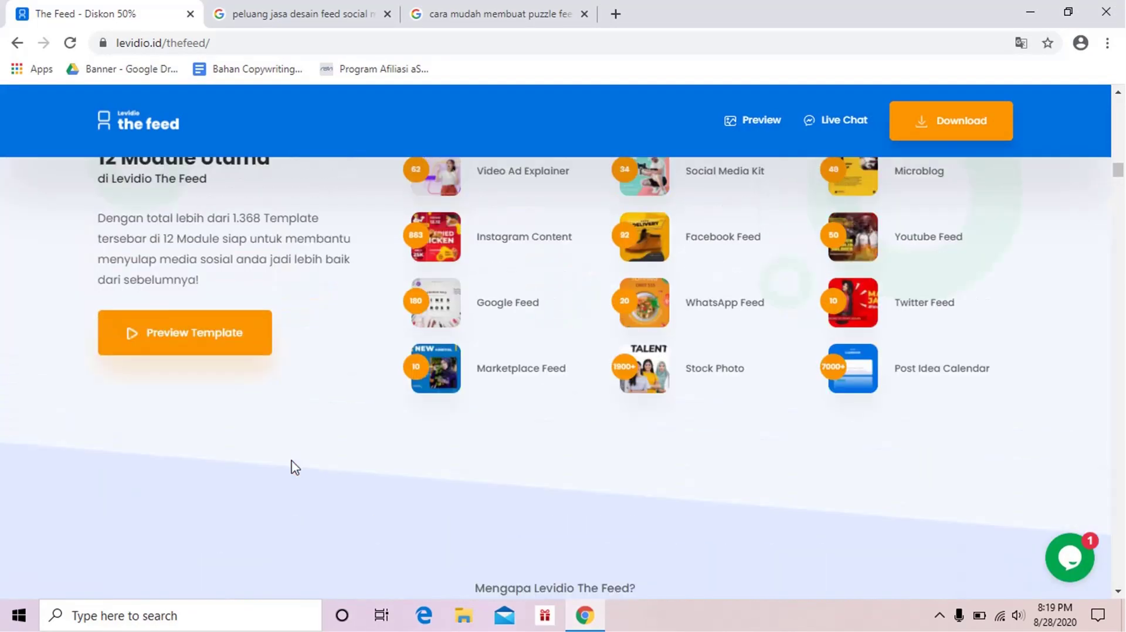
scroll(294, 468, "up", 5)
scroll(293, 468, "up", 5)
scroll(293, 467, "up", 5)
scroll(293, 467, "up", 5)
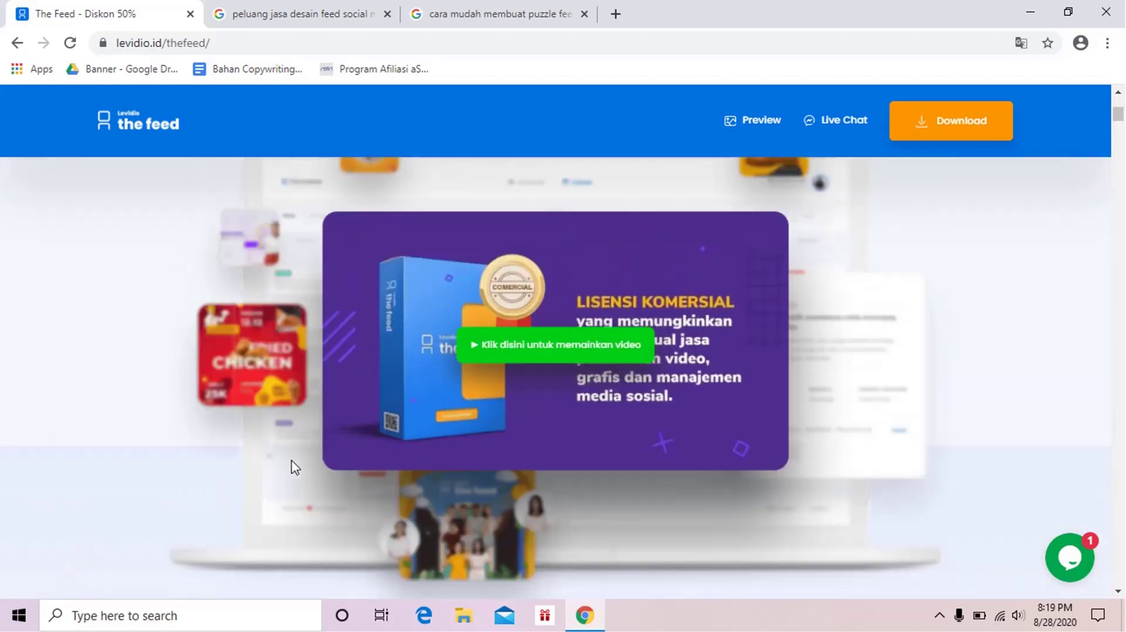
scroll(293, 467, "up", 1)
scroll(293, 467, "up", 7)
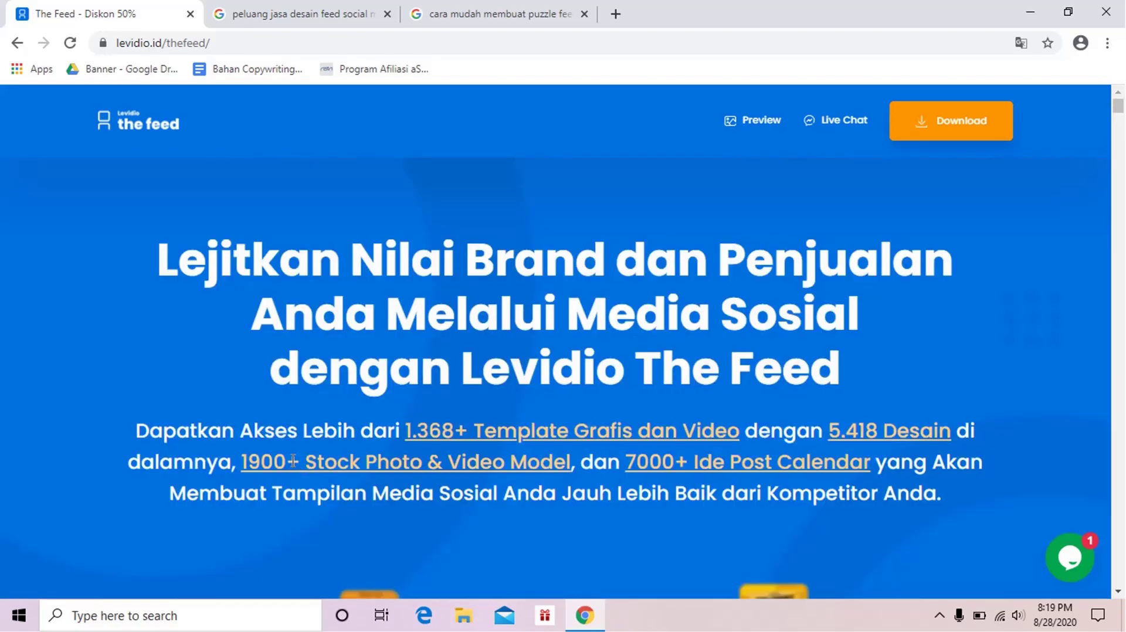
scroll(293, 468, "down", 5)
scroll(293, 467, "down", 4)
scroll(293, 468, "up", 1)
scroll(293, 467, "up", 2)
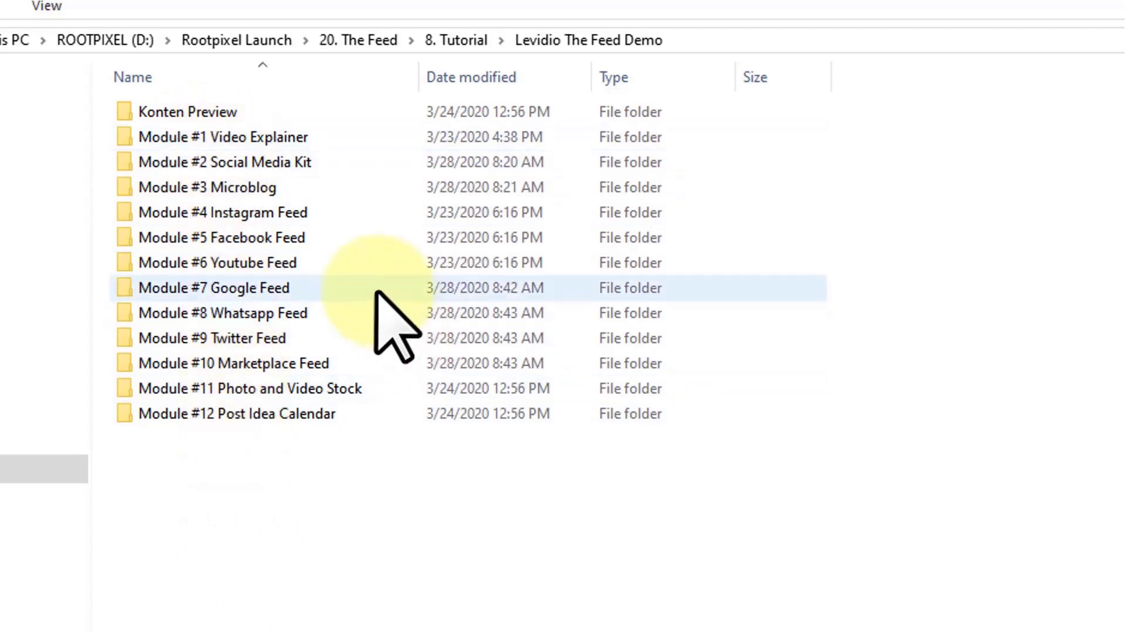
mouse_move(617, 622)
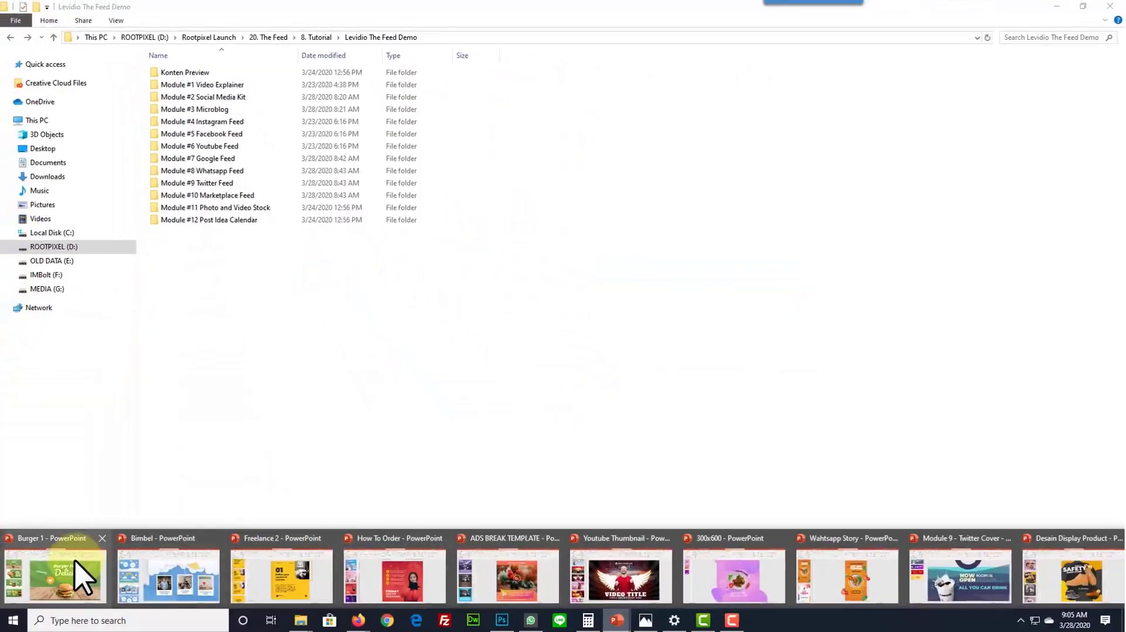
Bring Burger 1 forward, preview its 'Burger Food Delicia' title slide, and select the burger picture.
left_click(76, 559)
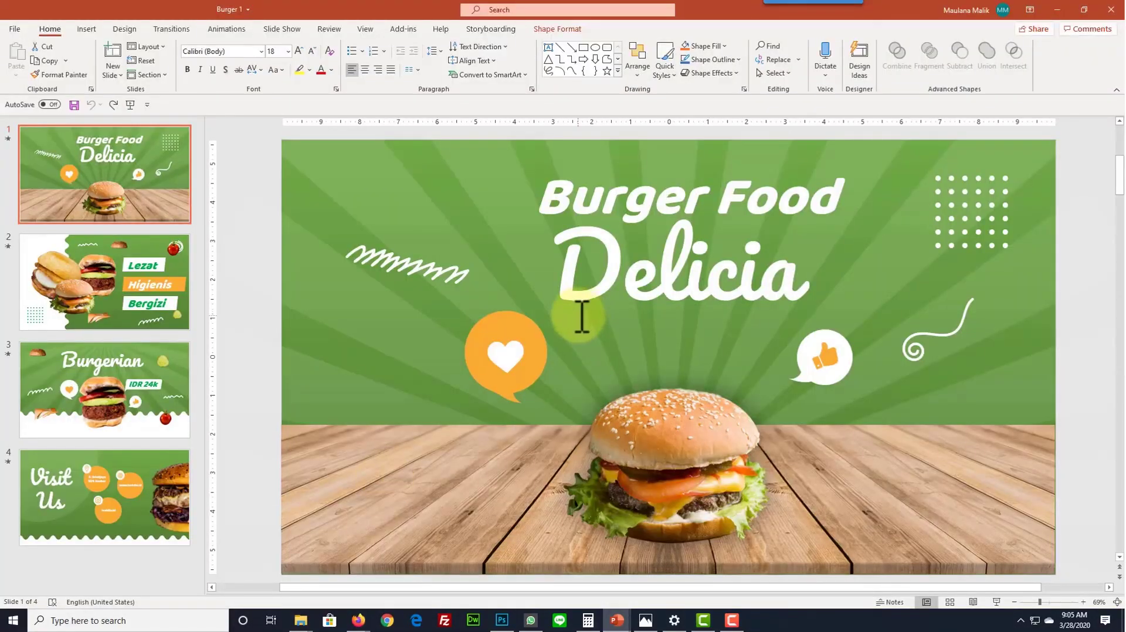
left_click(24, 156)
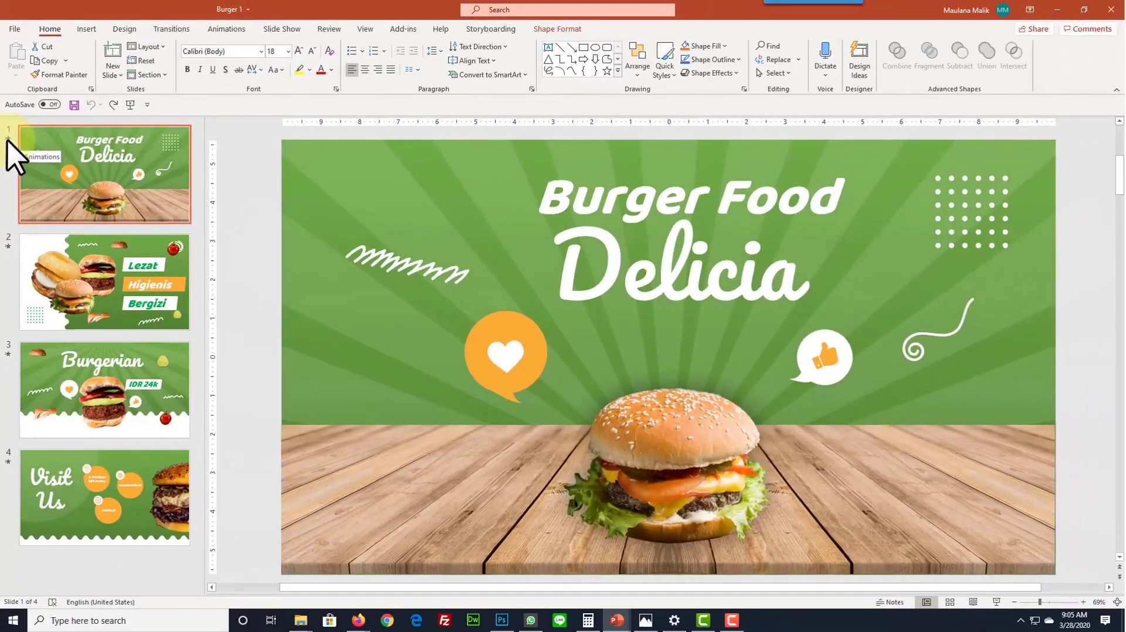
left_click(8, 139)
left_click(418, 392)
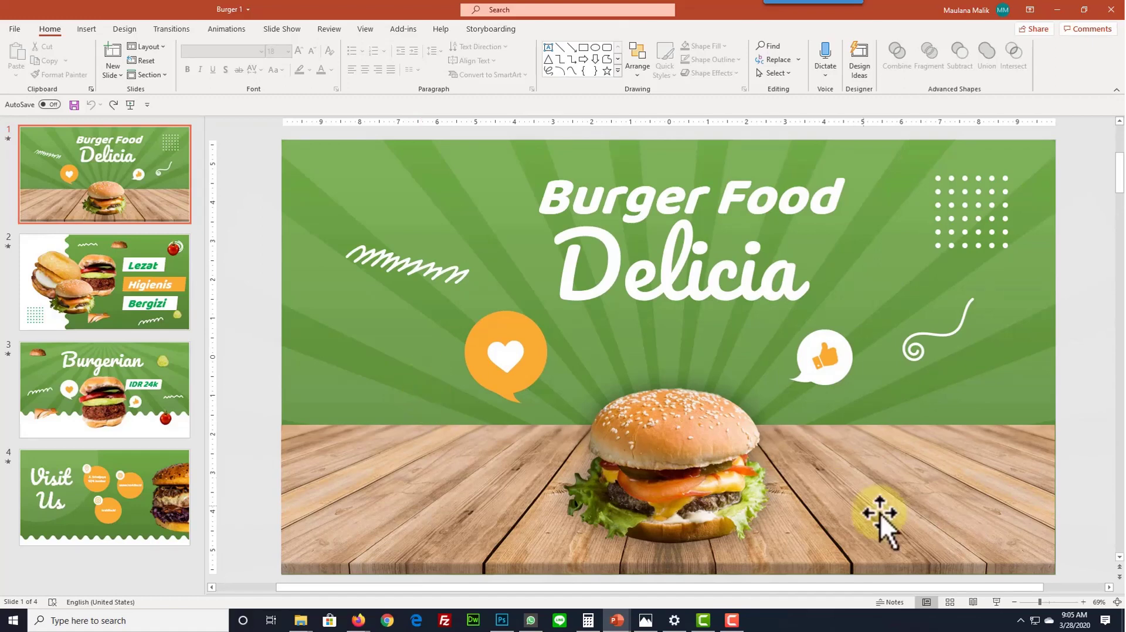
left_click(703, 457)
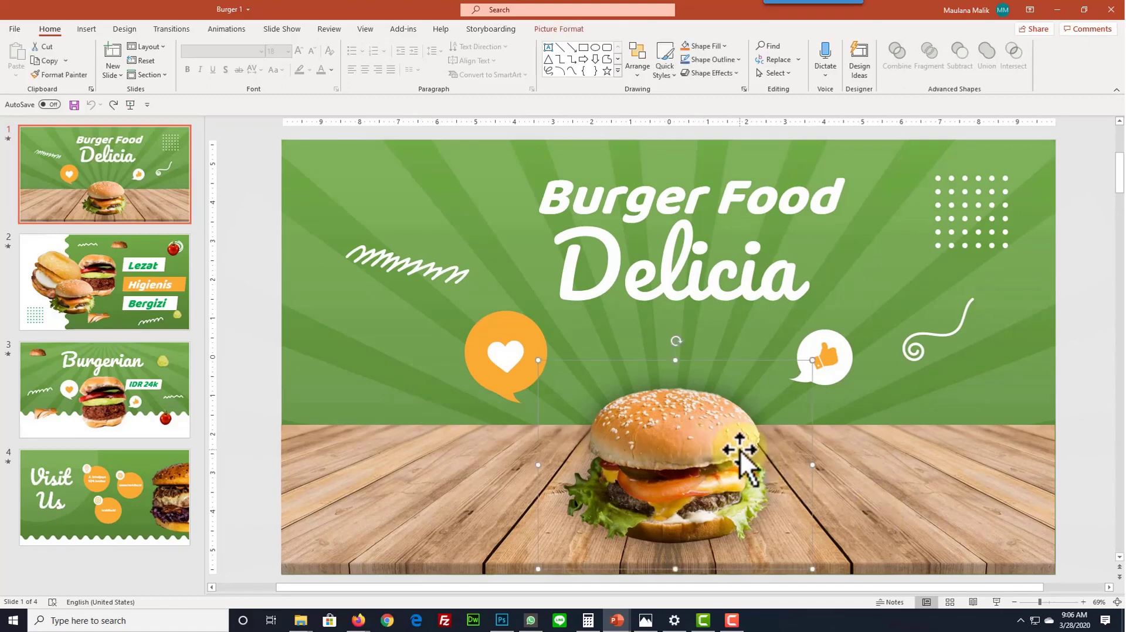
Swap the title slide's burger picture for the camouflage sneaker image, then select the title text.
right_click(660, 431)
mouse_move(563, 332)
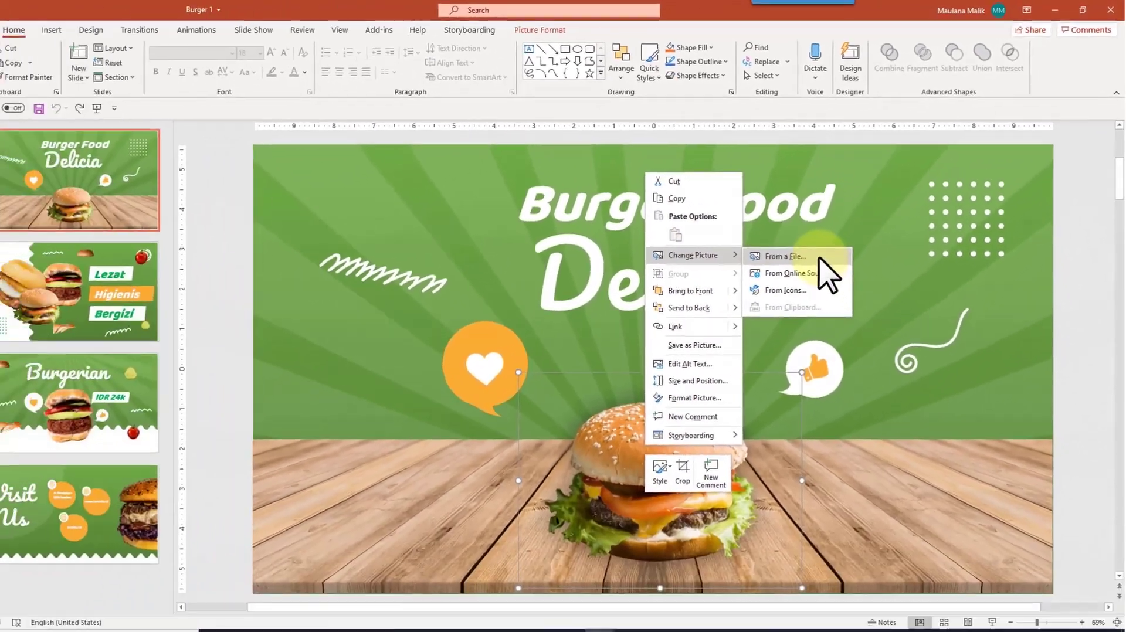
left_click(680, 353)
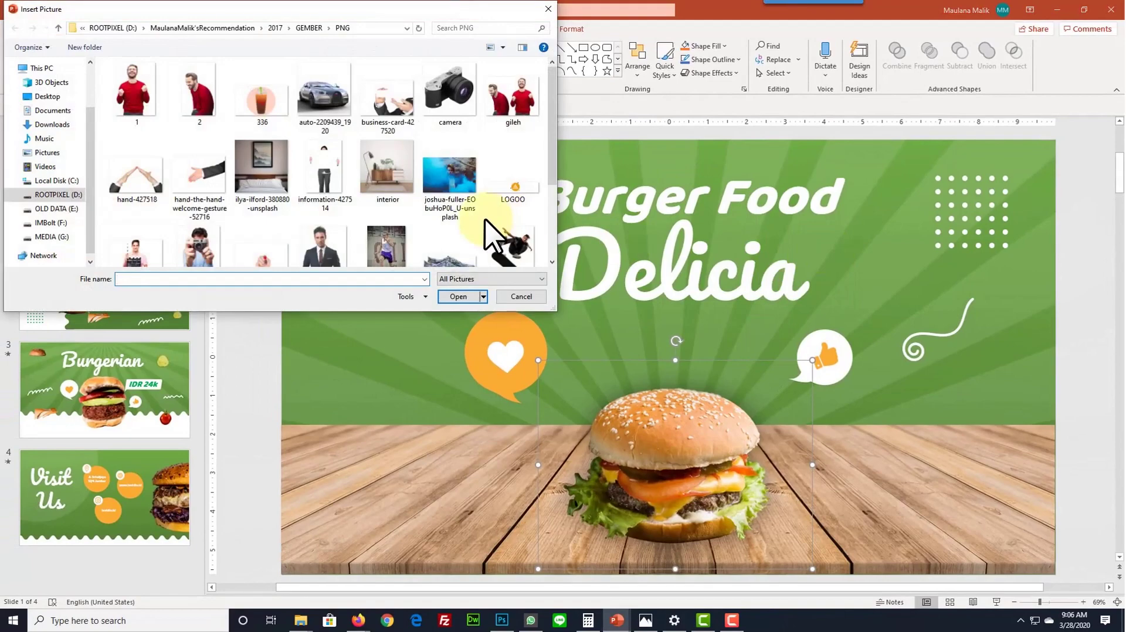
scroll(484, 218, "down", 1)
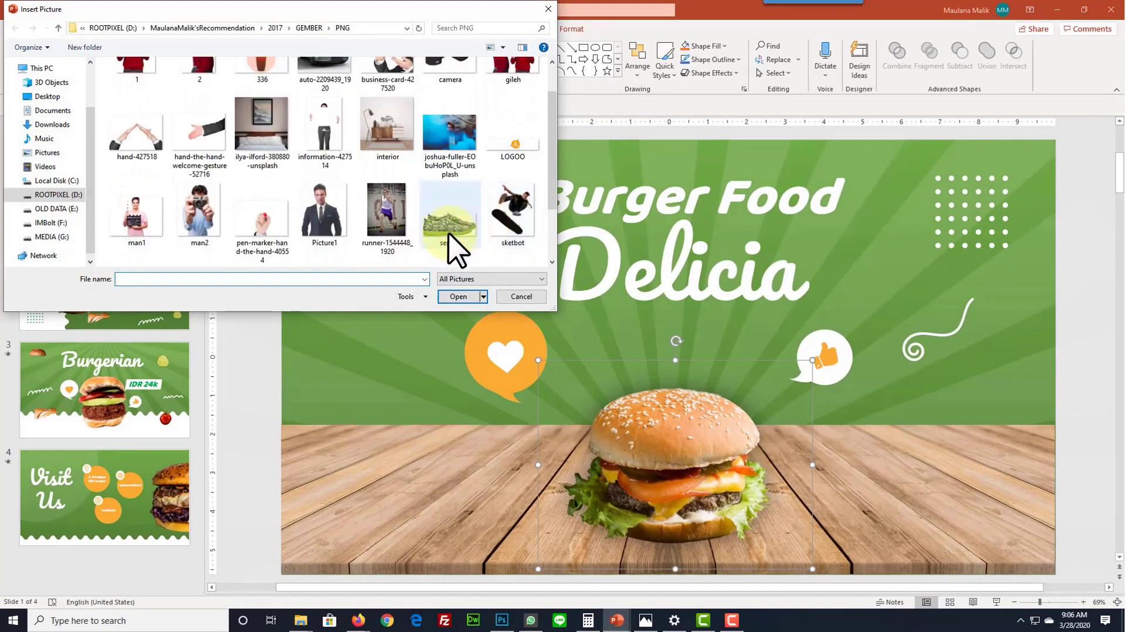
double_click(447, 231)
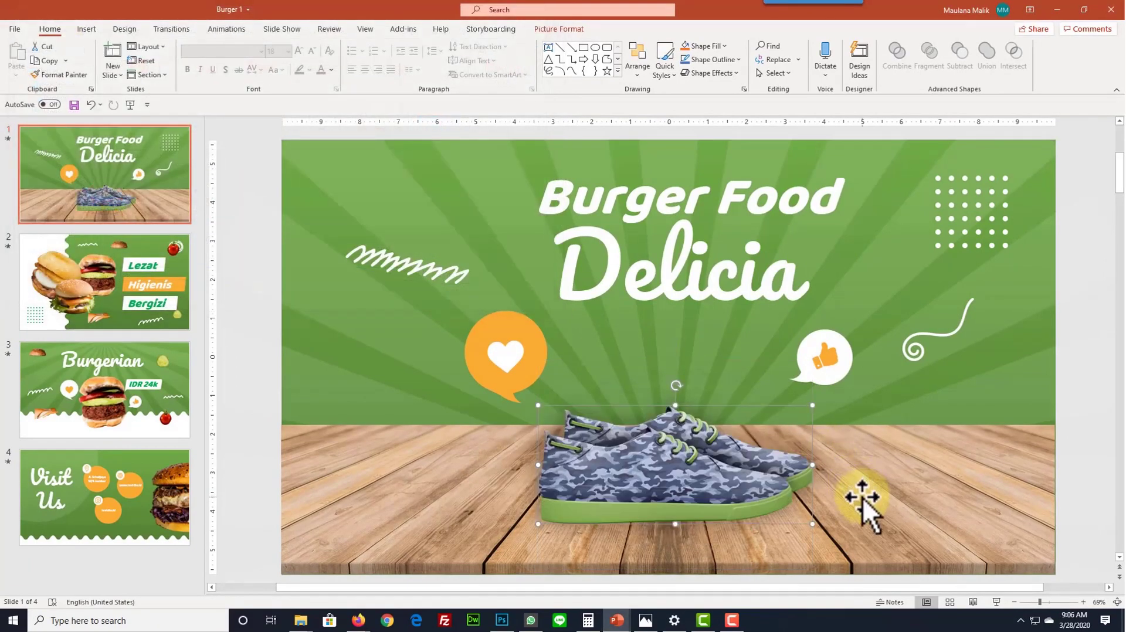
triple_click(642, 214)
Retitle the slide 'Sepatu Branded' and widen the title box to fit one line.
type("Sepat")
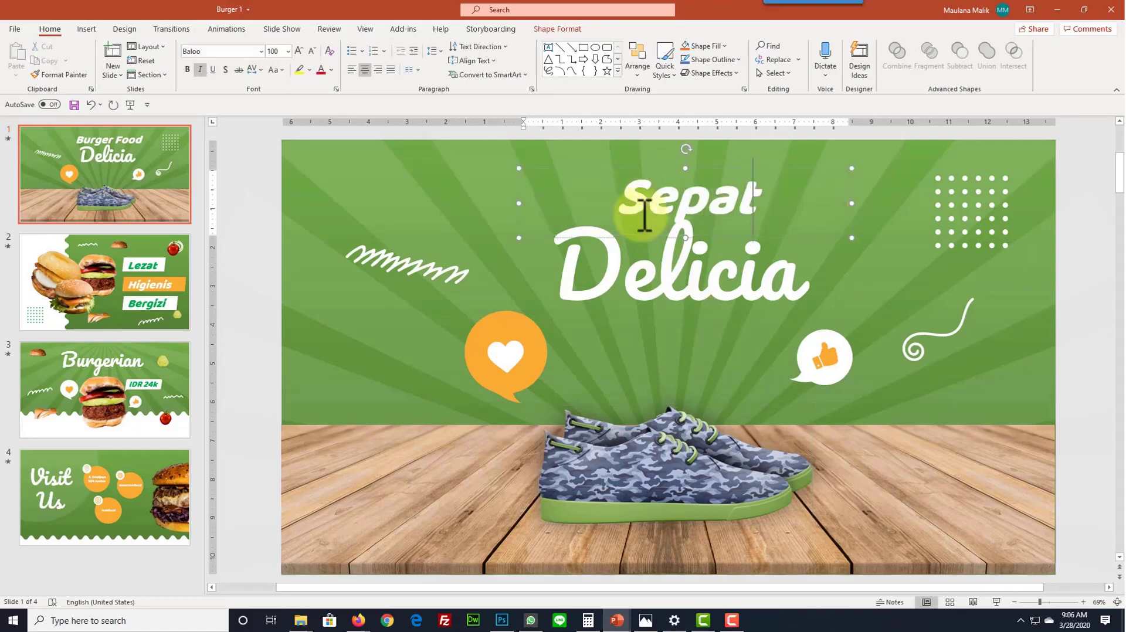
type("u")
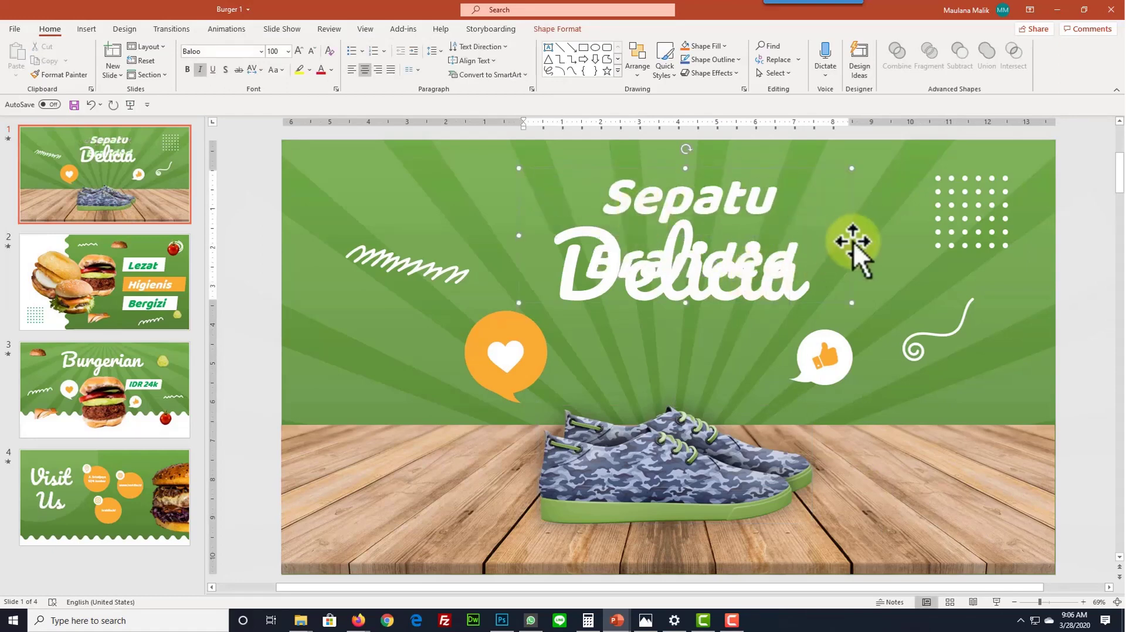
left_click_drag(851, 238, 897, 235)
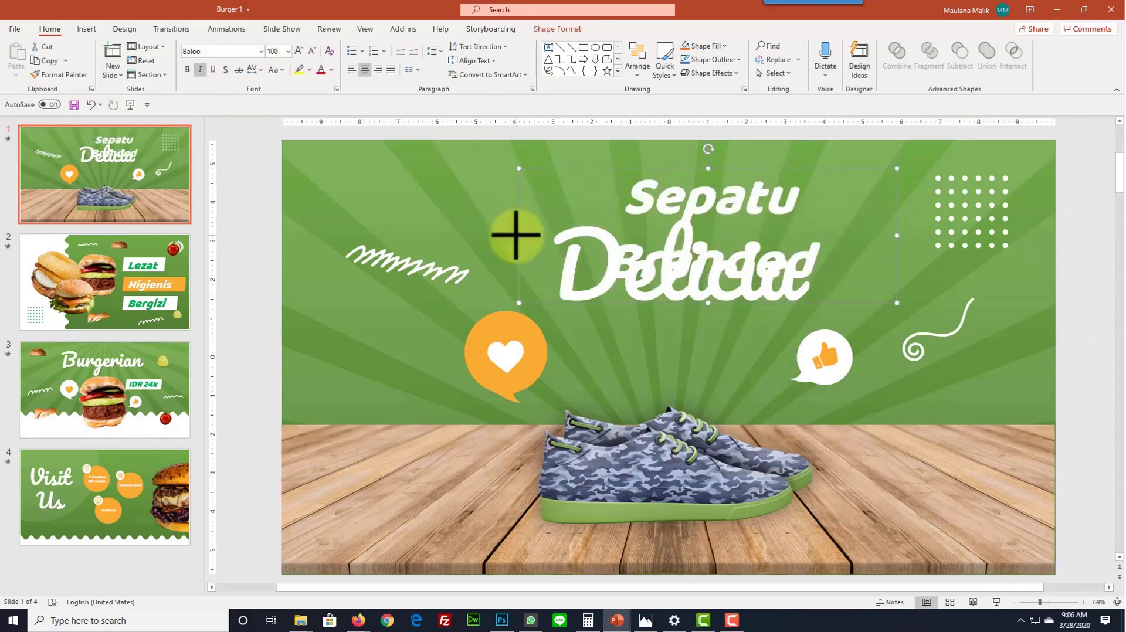
left_click_drag(516, 234, 478, 244)
Replace 'Delicia' with 'Lokal' in a light cream colour and preview the animations.
double_click(659, 284)
type("L")
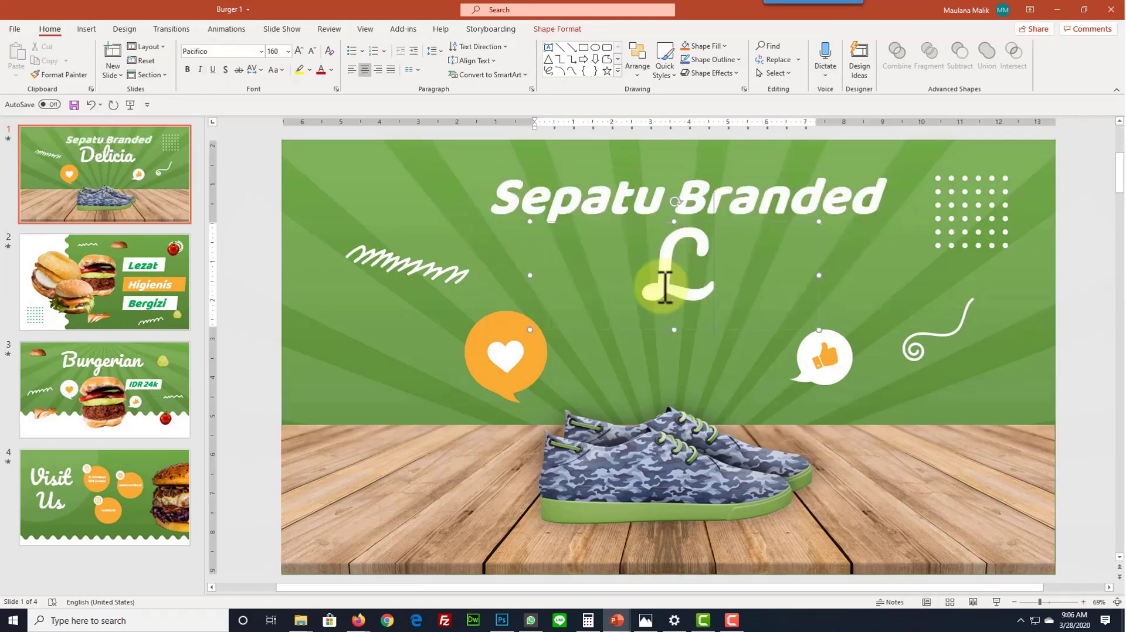
type("okal")
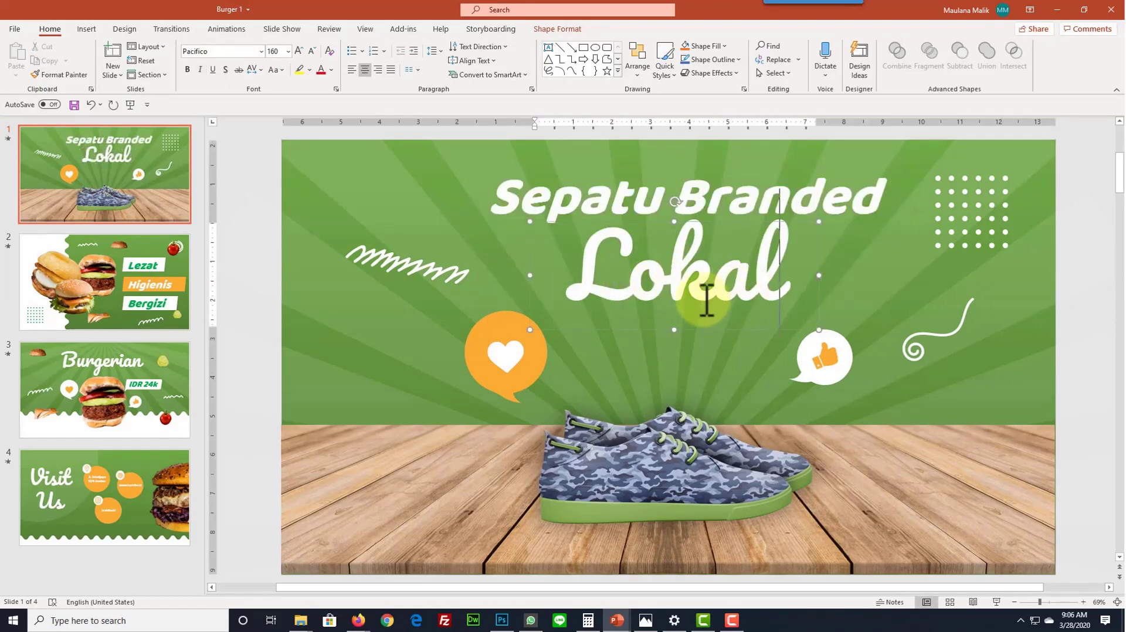
left_click_drag(577, 271, 874, 281)
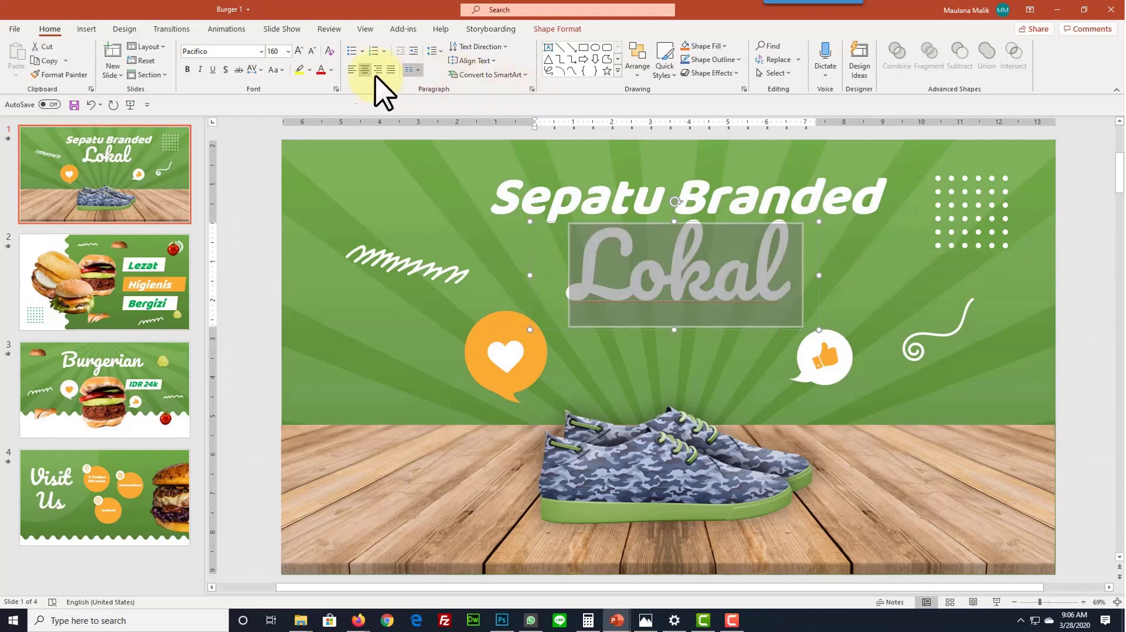
left_click(332, 70)
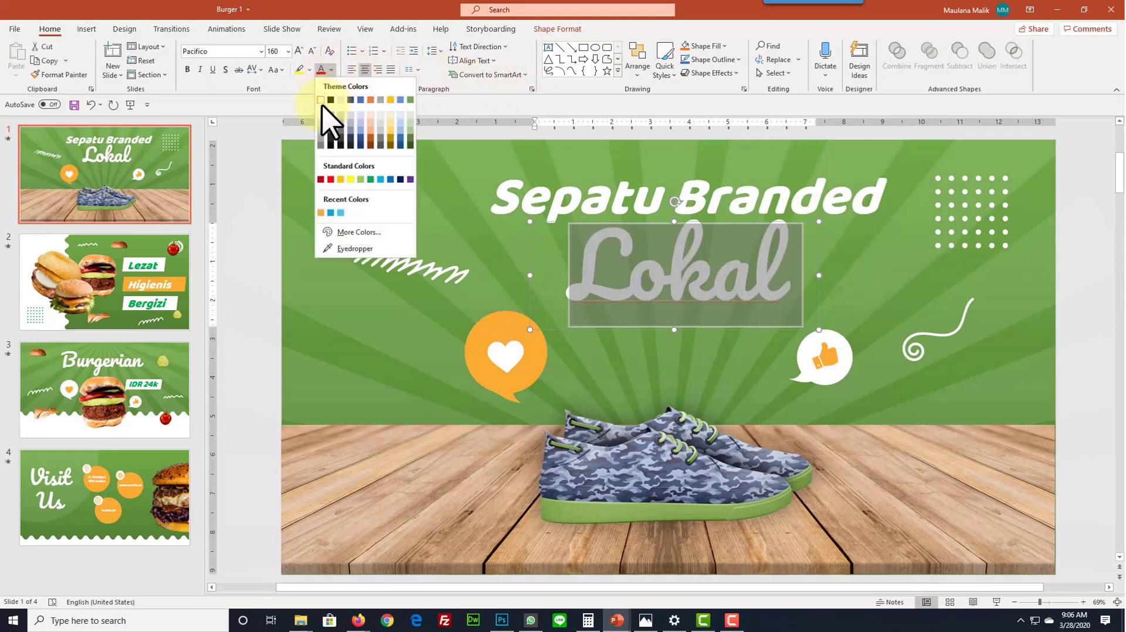
left_click(389, 113)
left_click(994, 465)
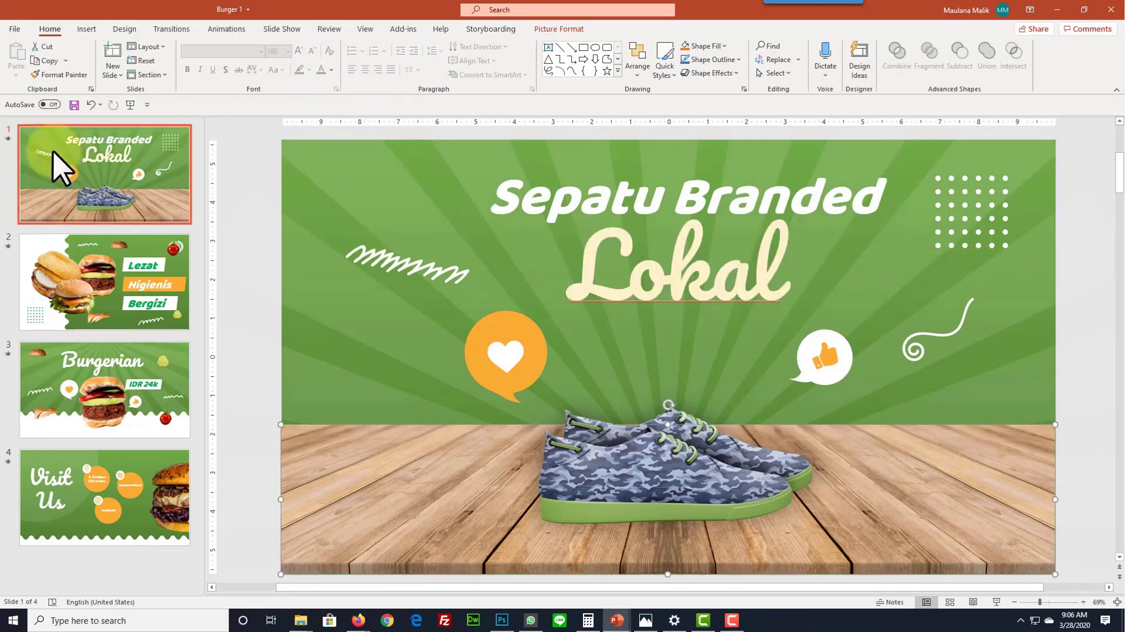
left_click(8, 140)
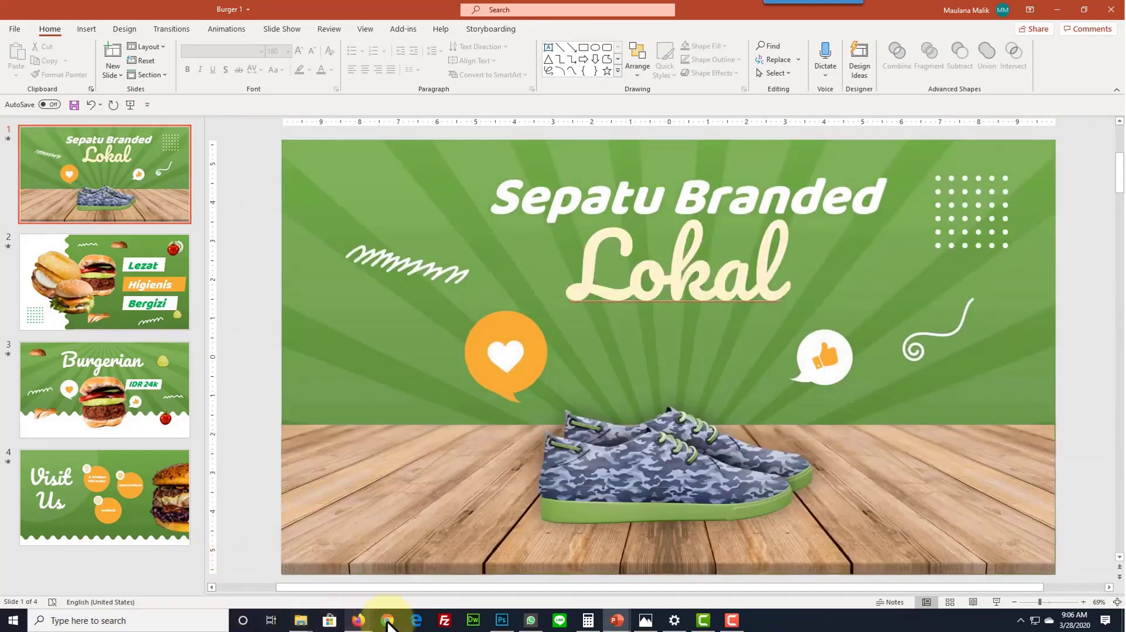
On Bimbel slide 1, rewrite the circles to 'Sedang Mencari Solusi Belajar' and 'Untuk buah Hati tercinta'.
left_click(617, 621)
left_click(186, 572)
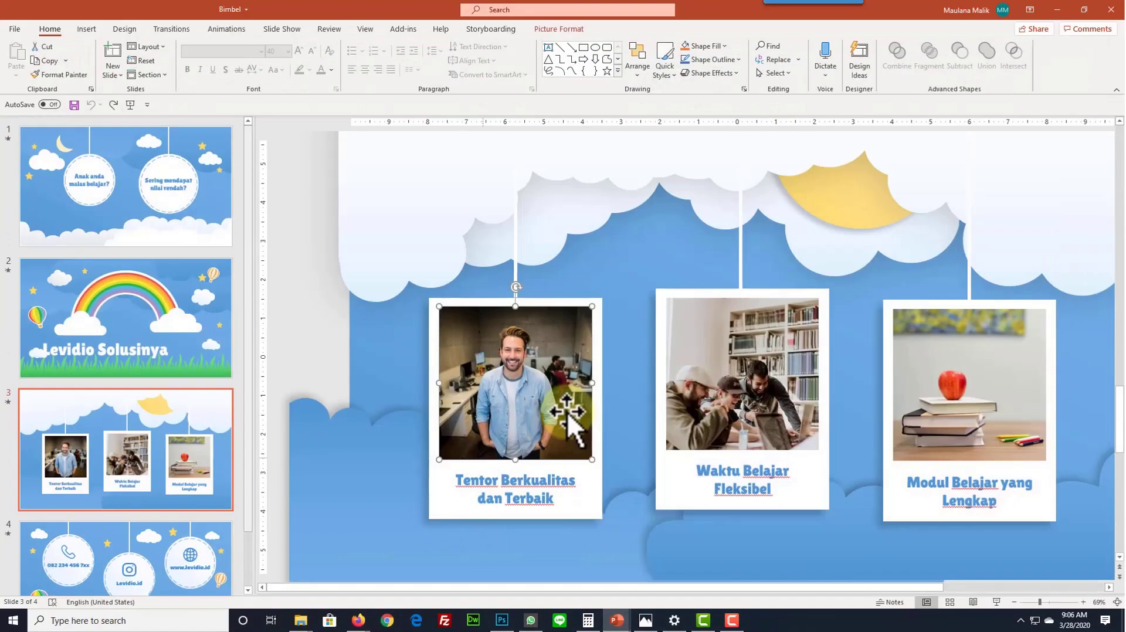
left_click(164, 183)
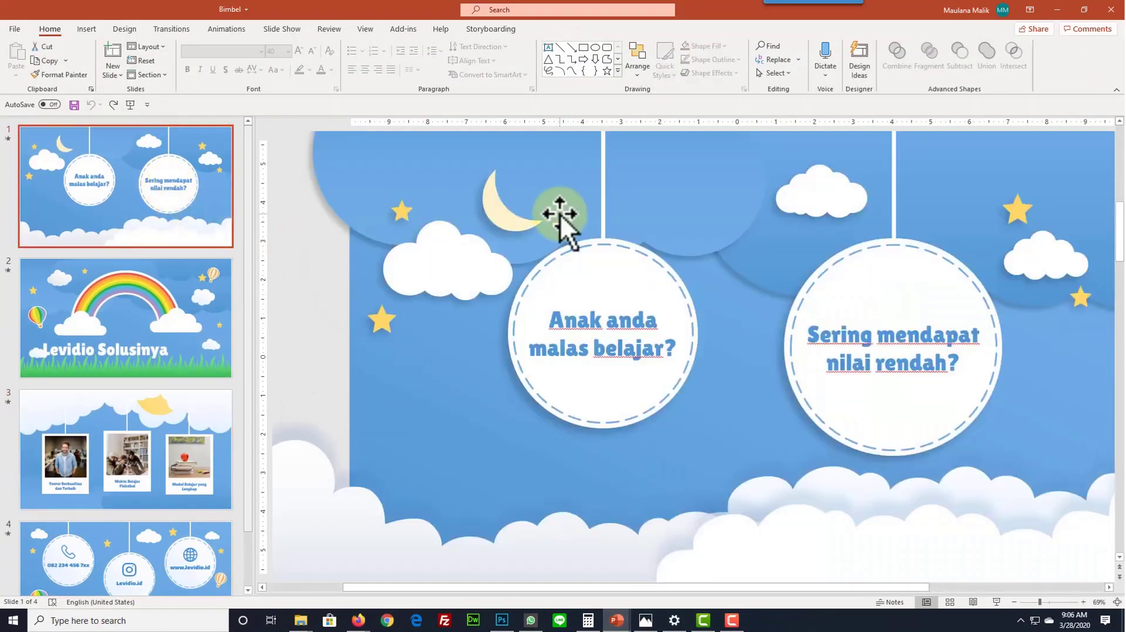
triple_click(578, 325)
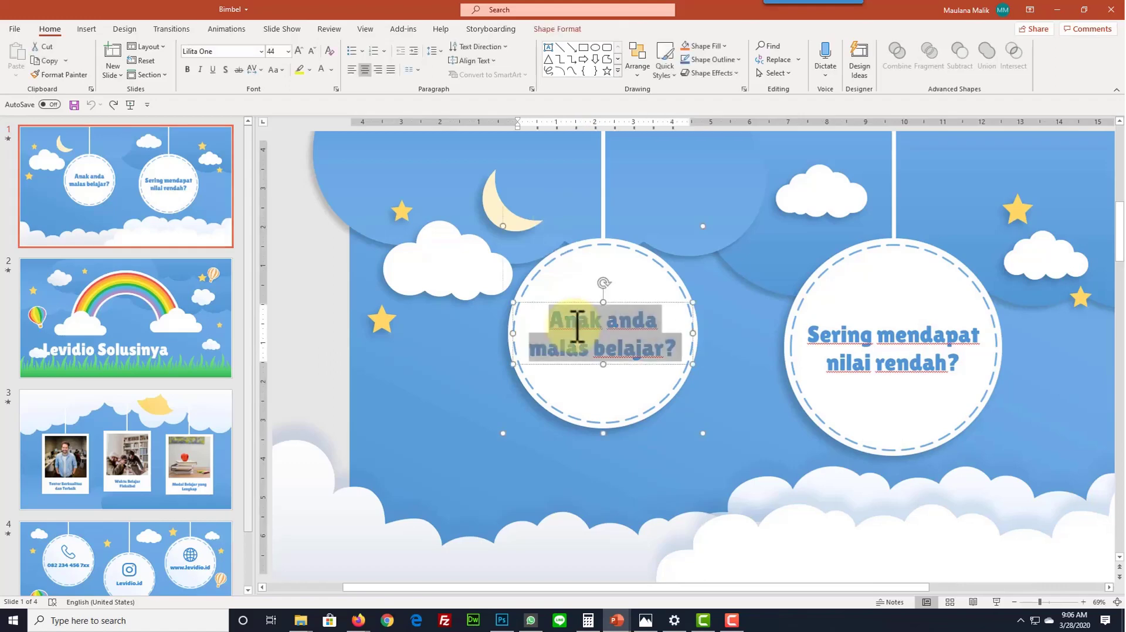
type("Sedang Mencari")
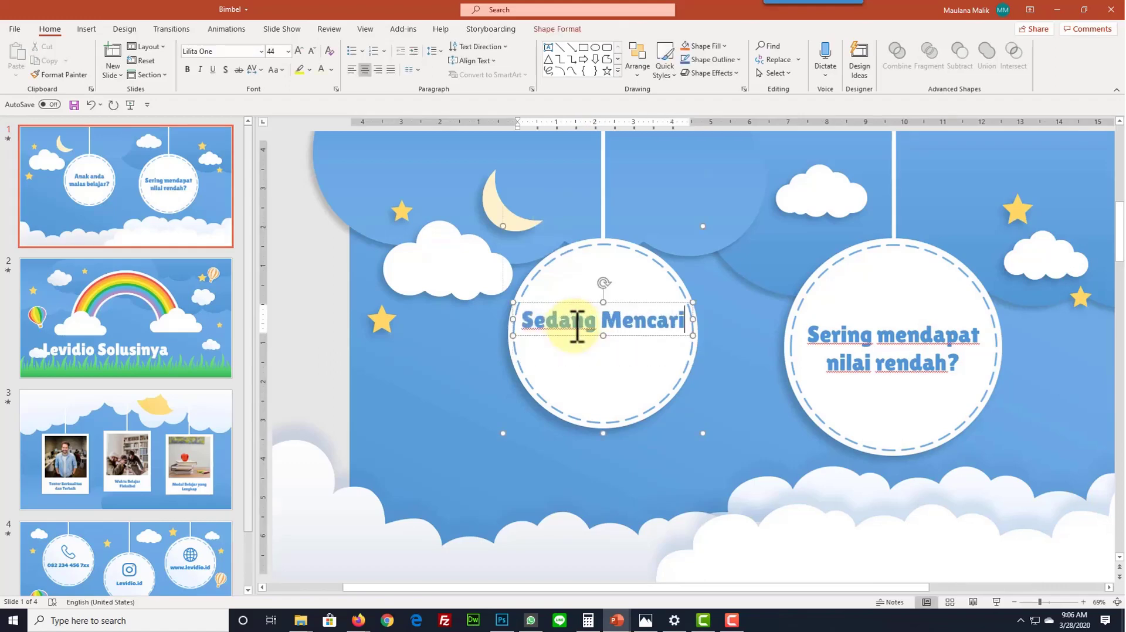
key("Return")
type("Sol")
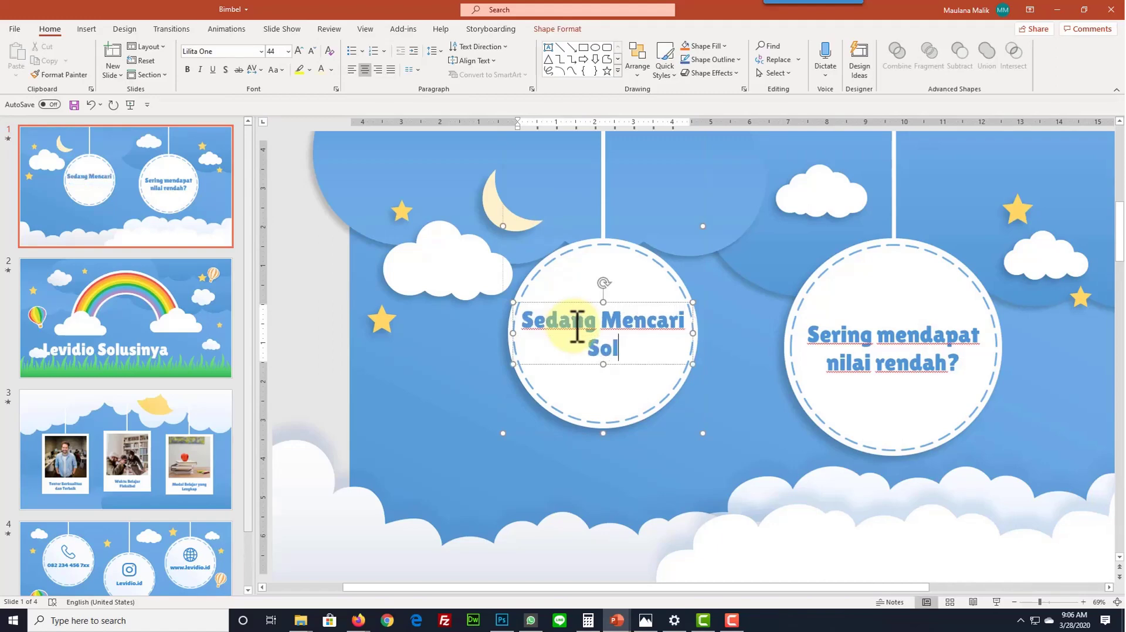
type("usi")
key("Return")
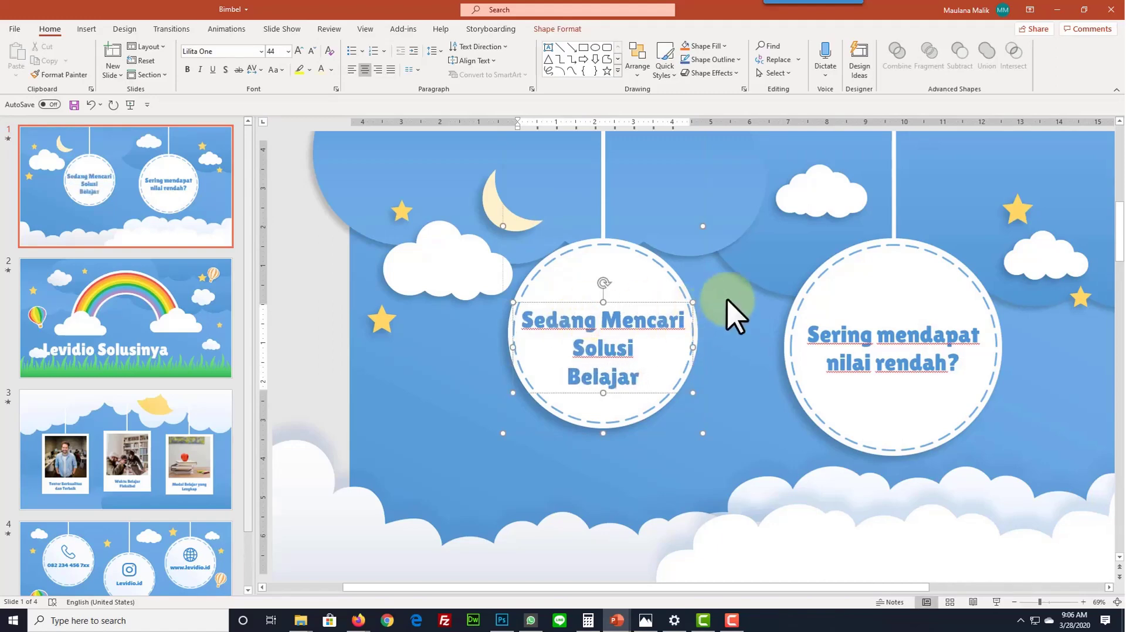
triple_click(910, 359)
type("unt")
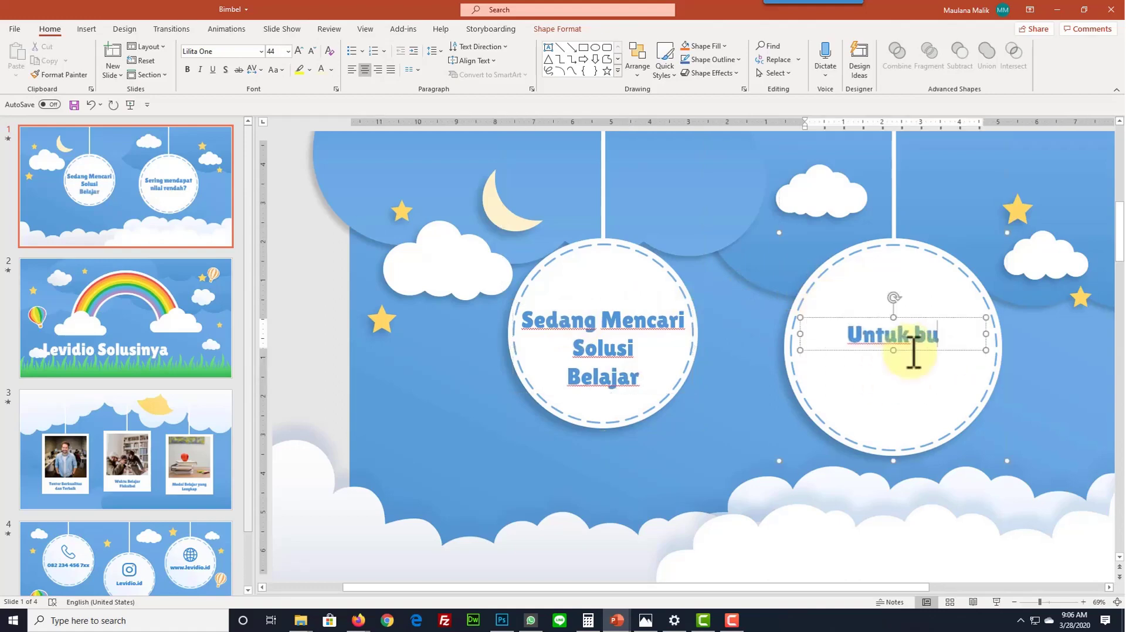
type("ah ha")
type("cinta")
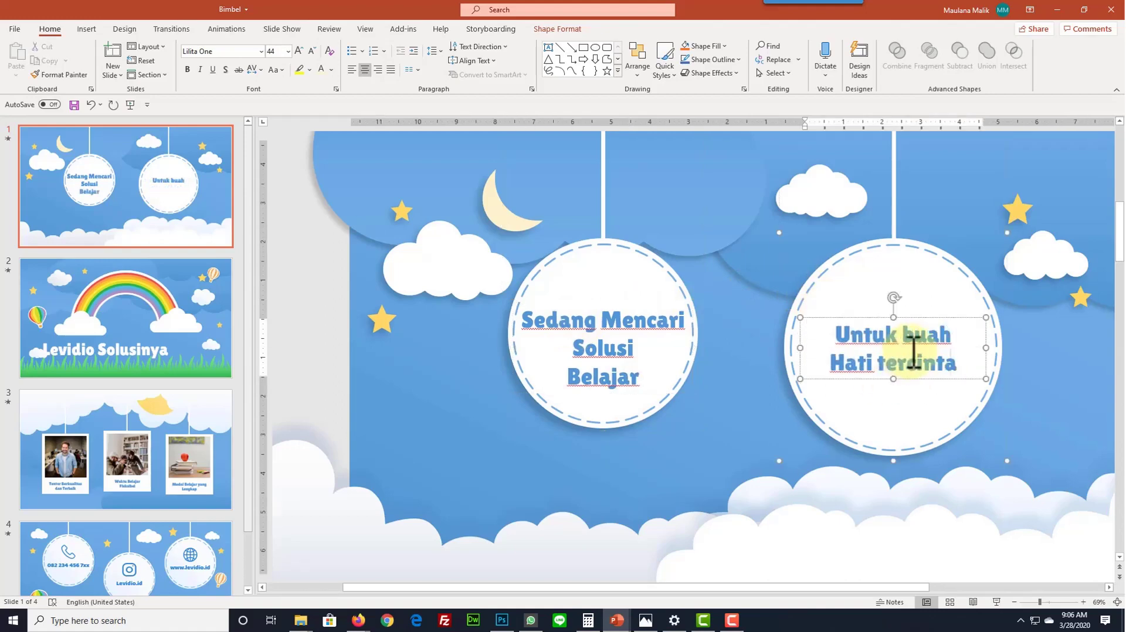
Give slide 2's 'Levidio Solusinya' title a light font colour, then preview slide 1's animations.
left_click(90, 347)
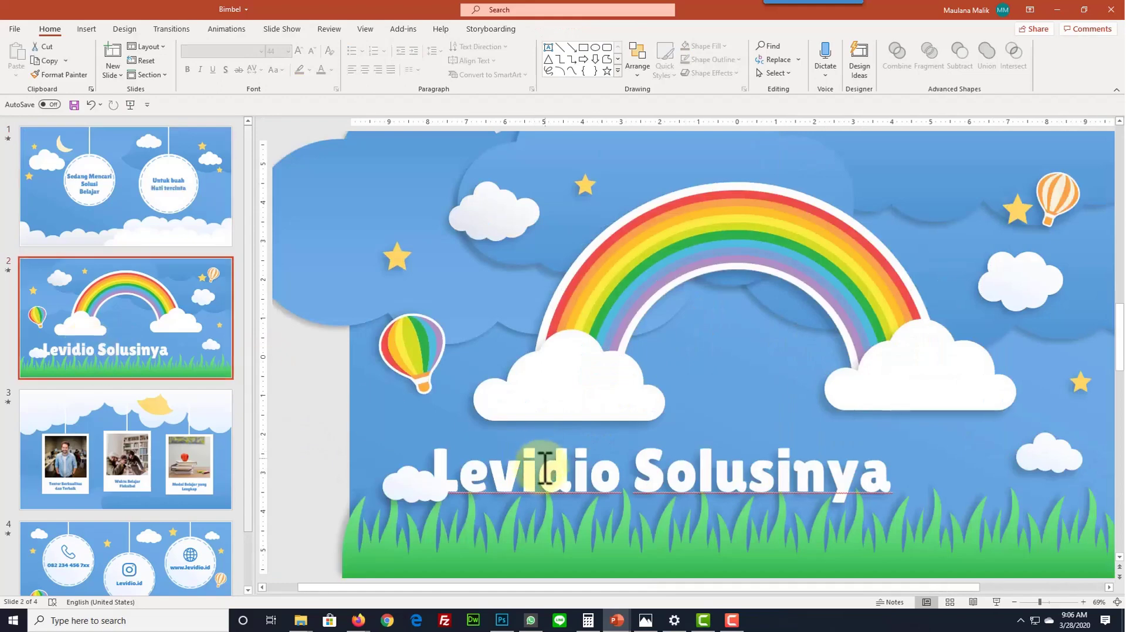
left_click(525, 476)
key("ctrl+a")
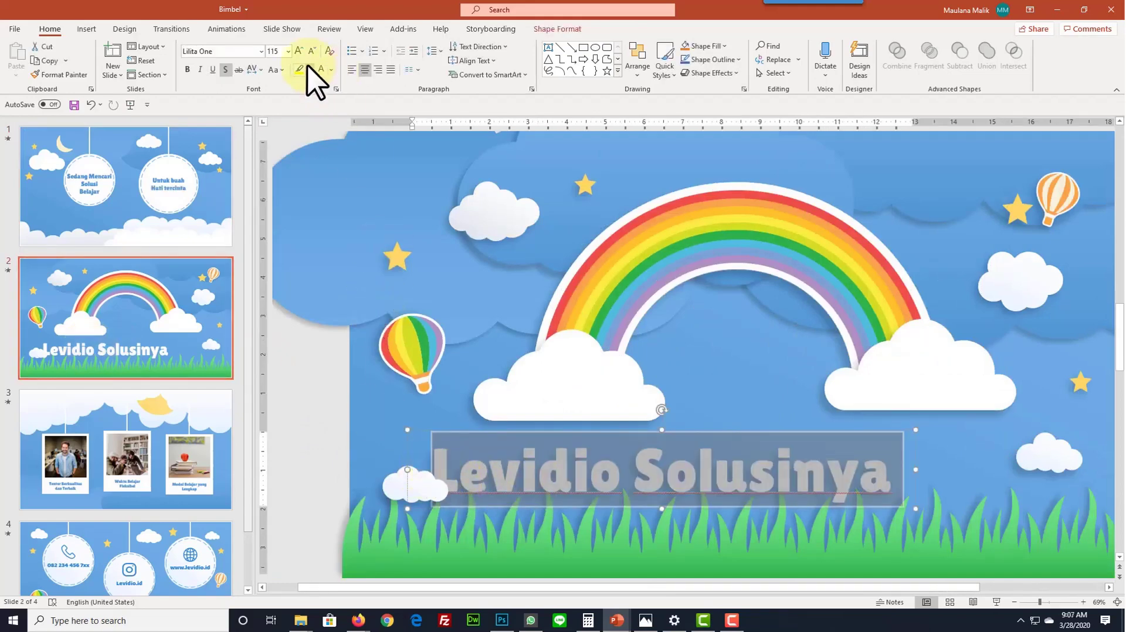
left_click(330, 70)
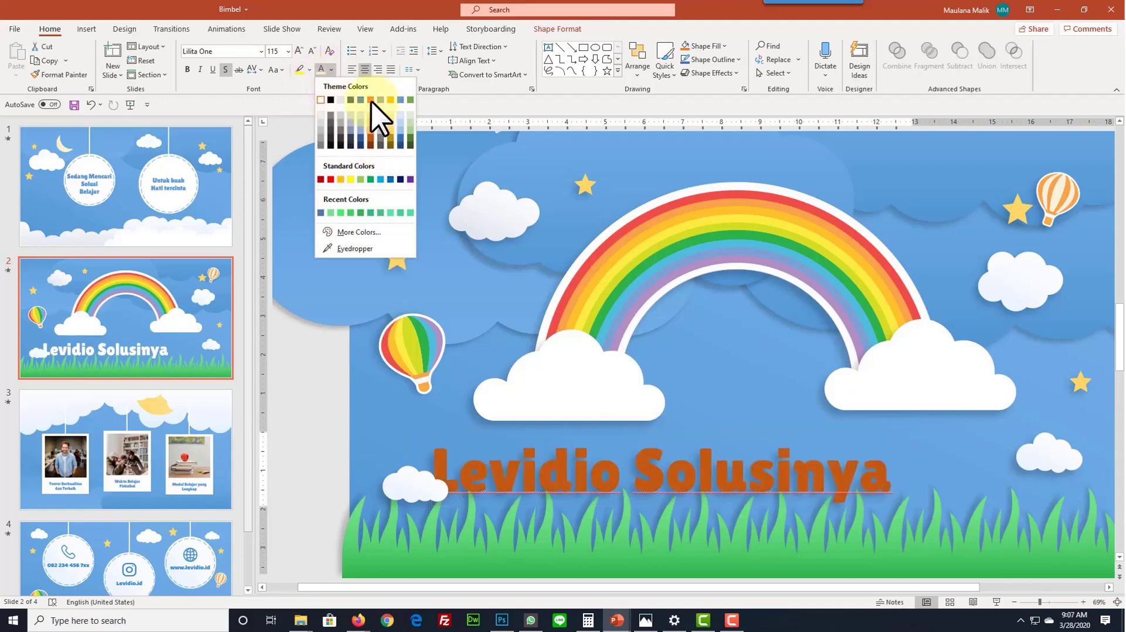
left_click(360, 113)
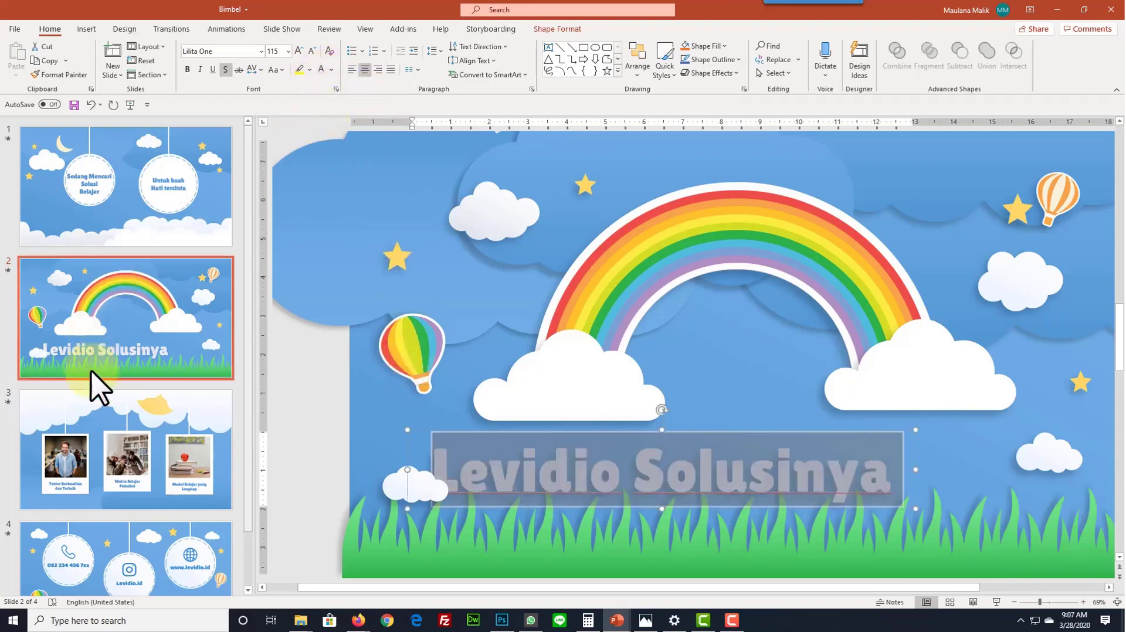
left_click(108, 451)
left_click(26, 154)
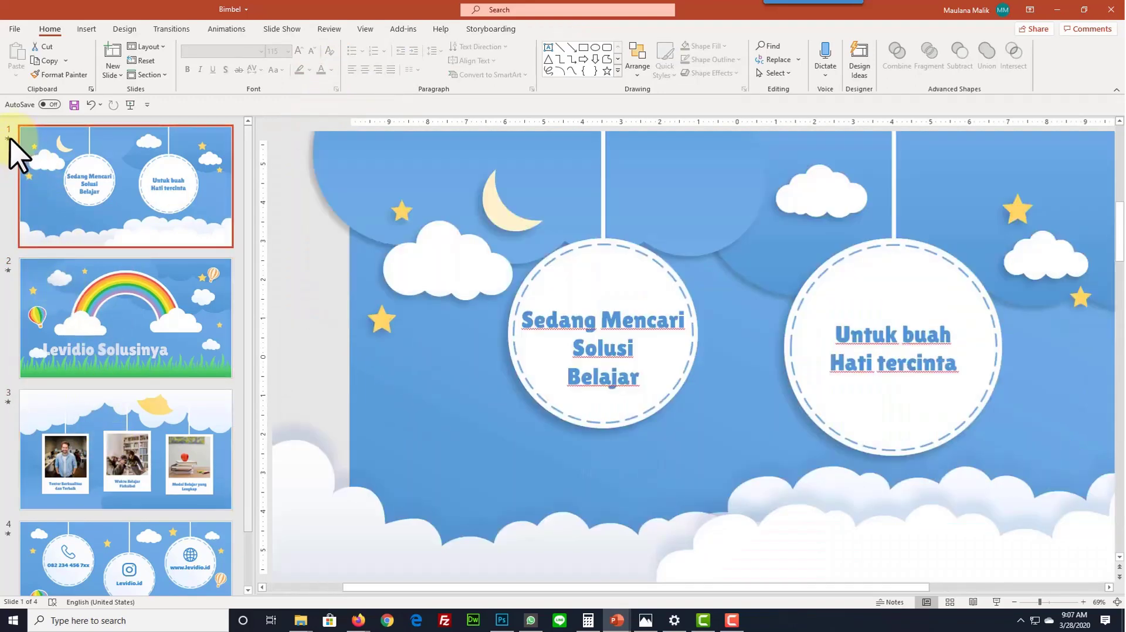
left_click(9, 139)
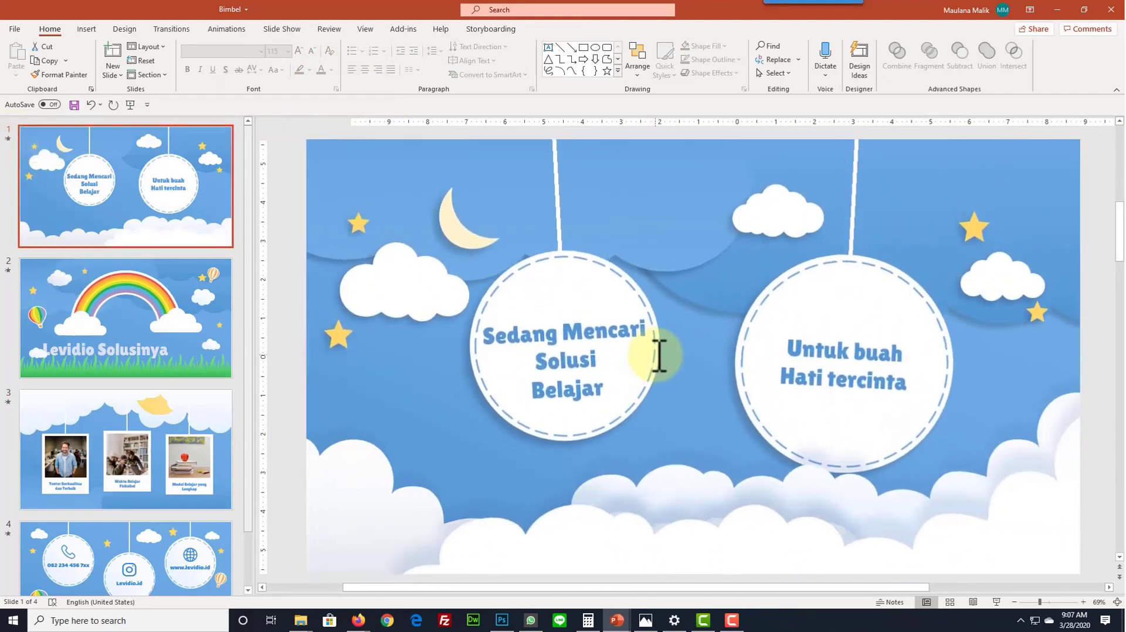
Export the Bimbel deck as a Full HD video with 00.00 seconds per slide.
left_click(147, 370)
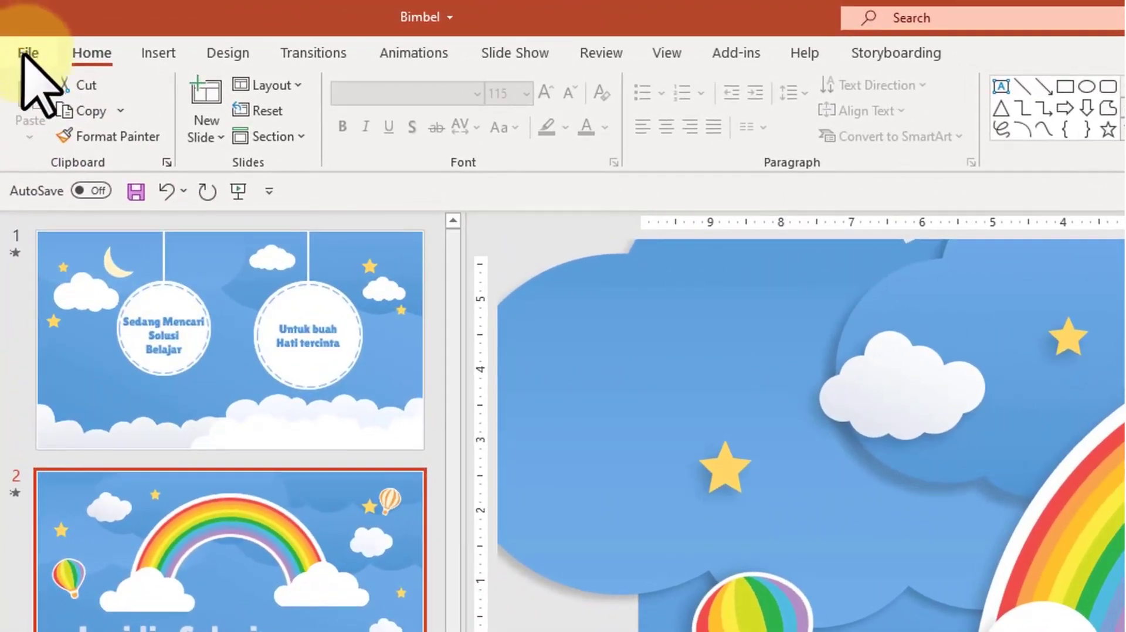
left_click(27, 52)
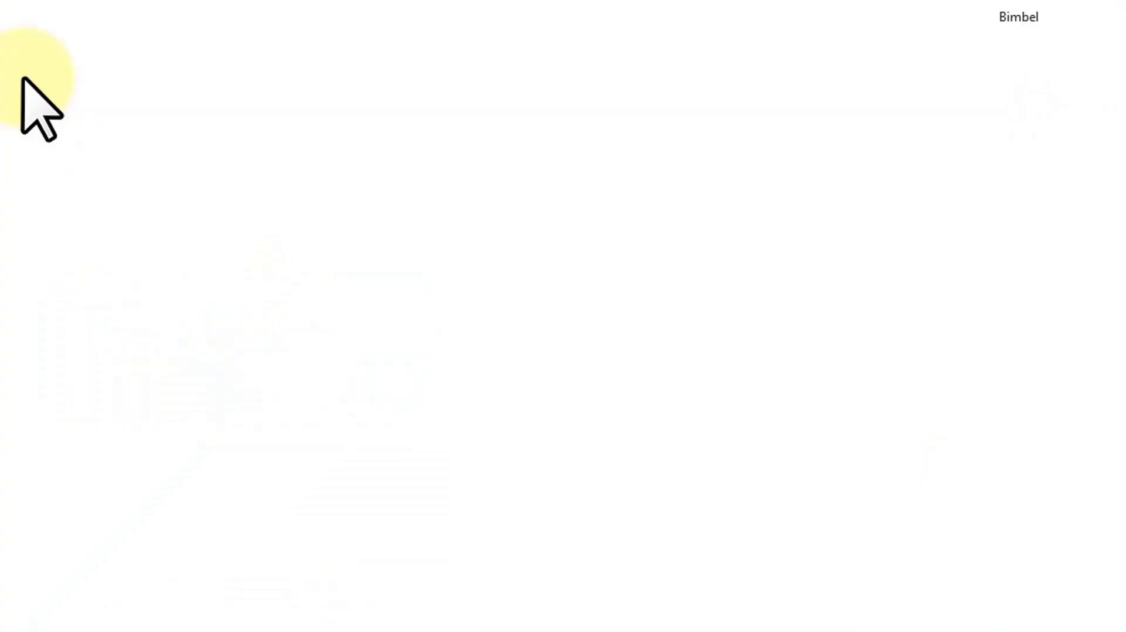
left_click(63, 465)
left_click(296, 214)
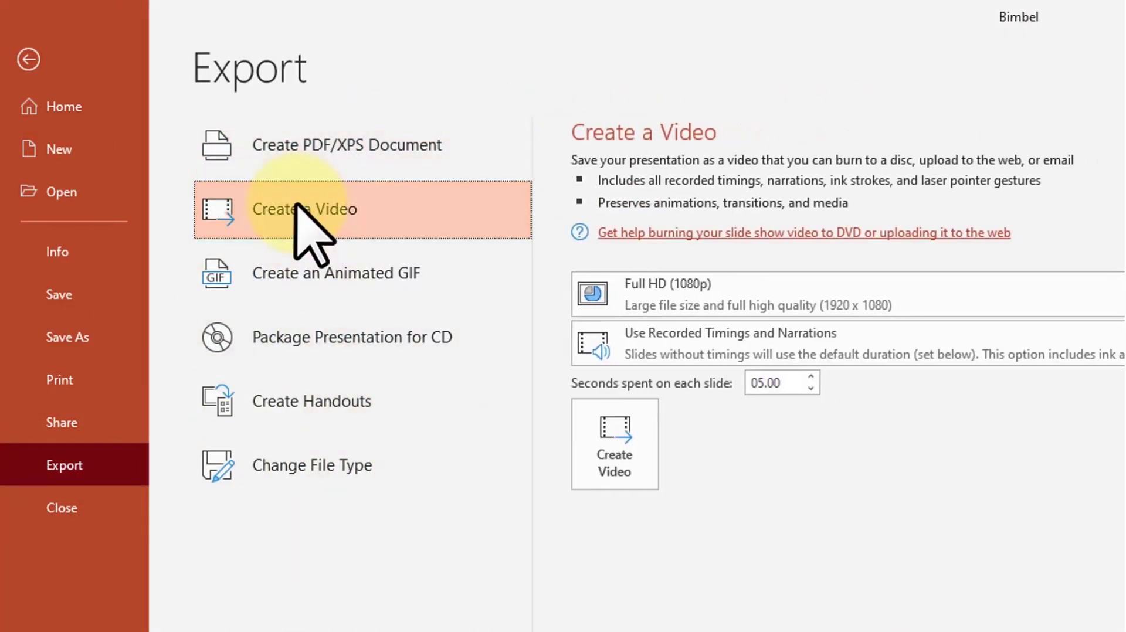
double_click(778, 384)
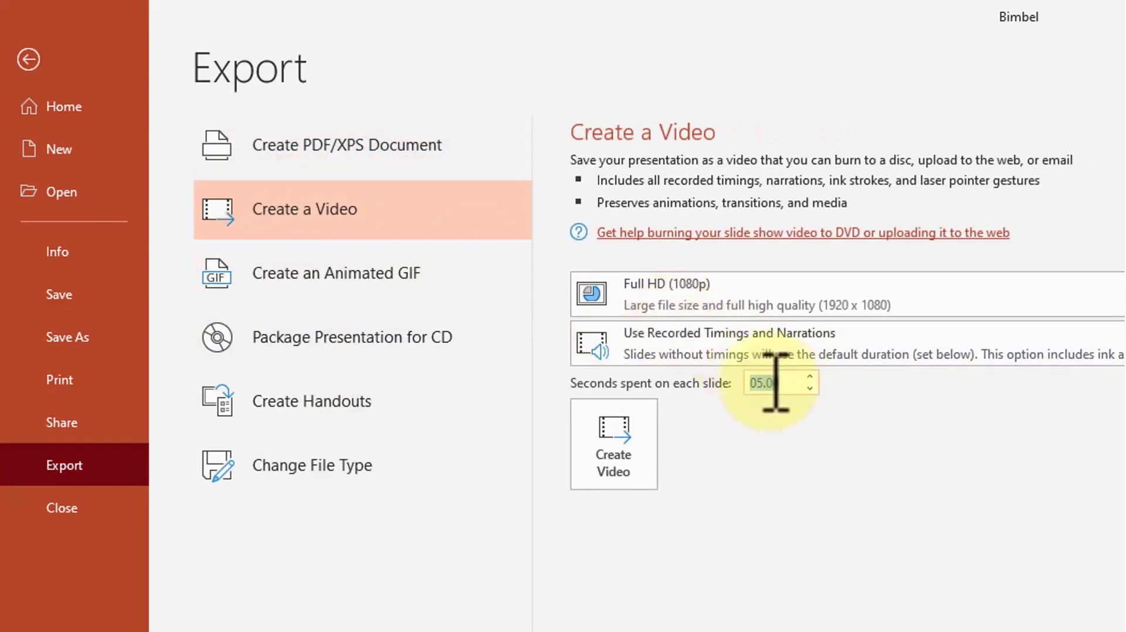
type("0")
left_click(628, 467)
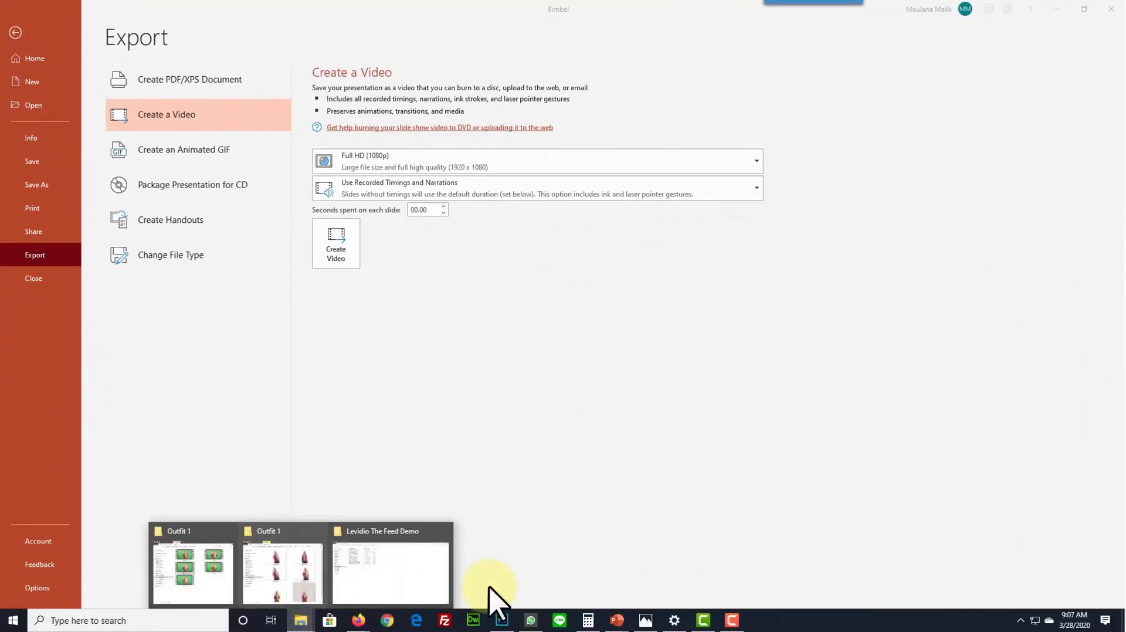
mouse_move(617, 620)
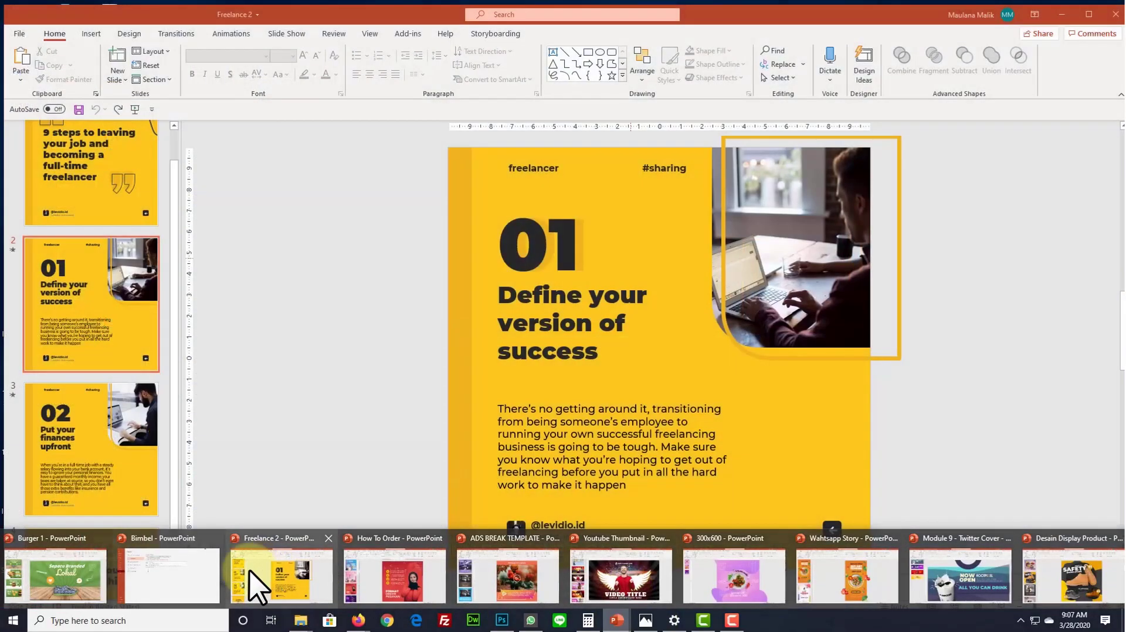
Bring Freelance 2 forward, select slide 1's title text, and move to the '01 Define your version of success' slide.
left_click(267, 570)
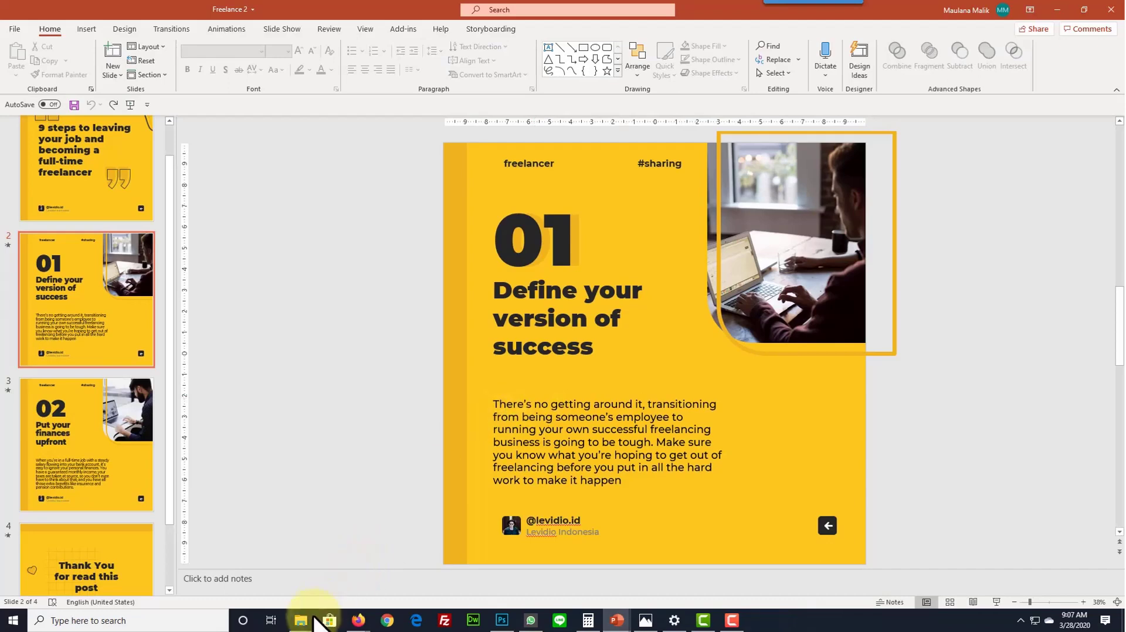
mouse_move(618, 622)
left_click(448, 576)
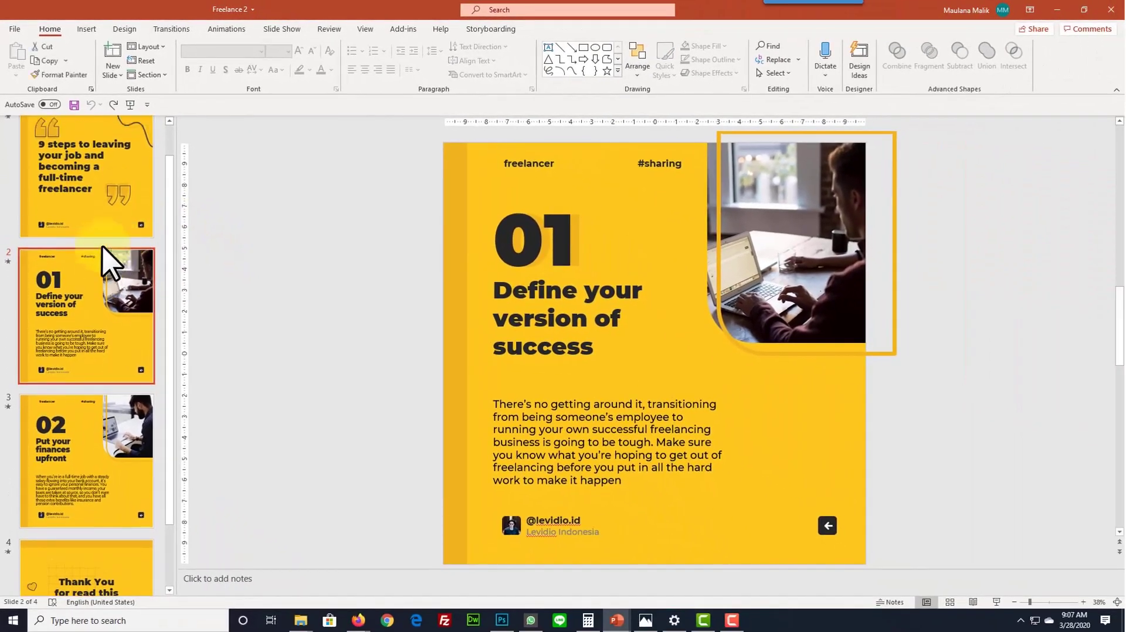
scroll(102, 245, "up", 1)
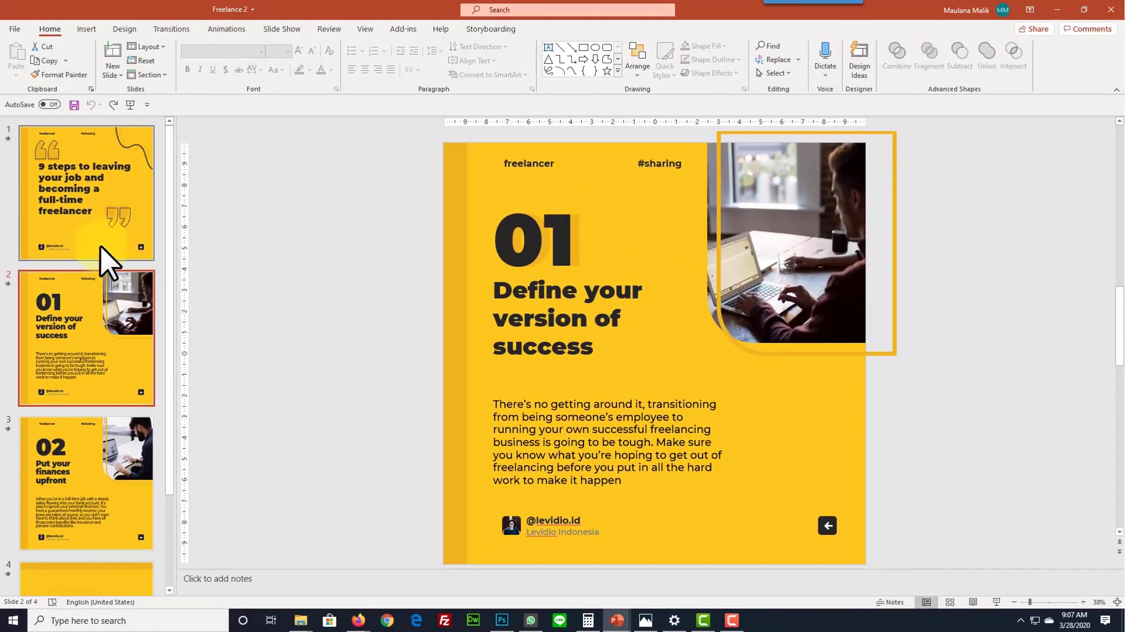
left_click(100, 194)
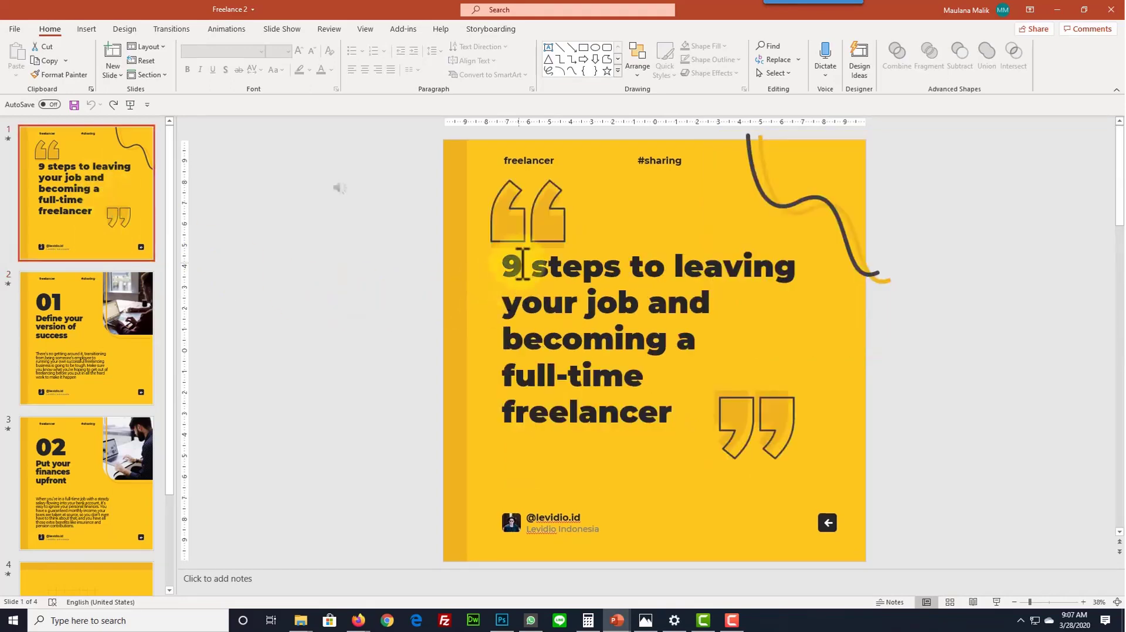
left_click_drag(504, 265, 683, 414)
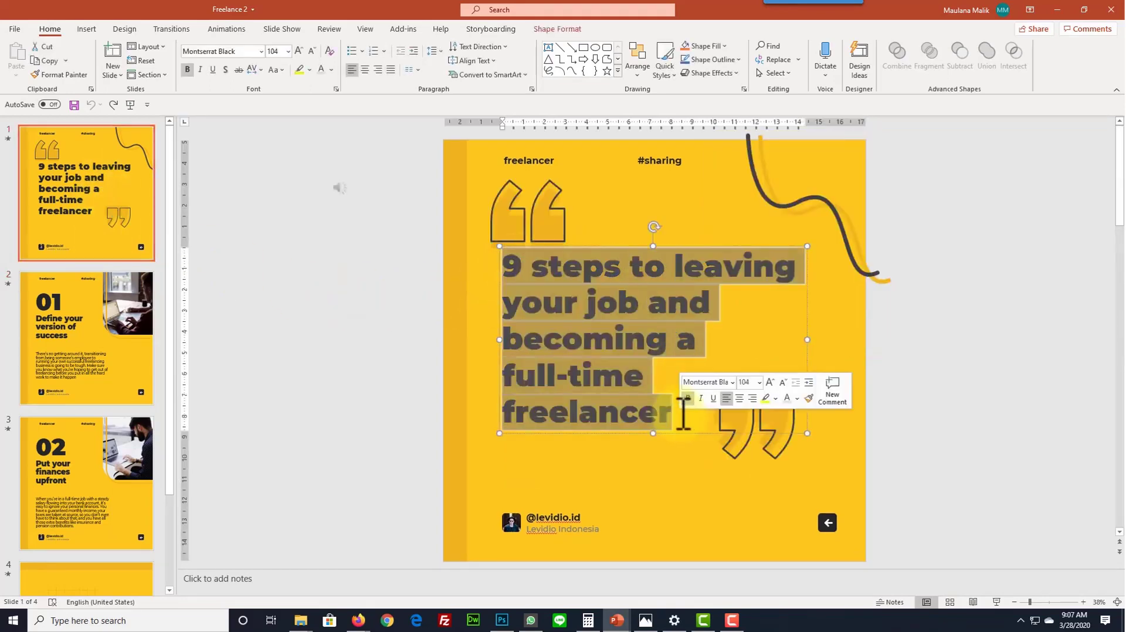
left_click_drag(504, 267, 675, 405)
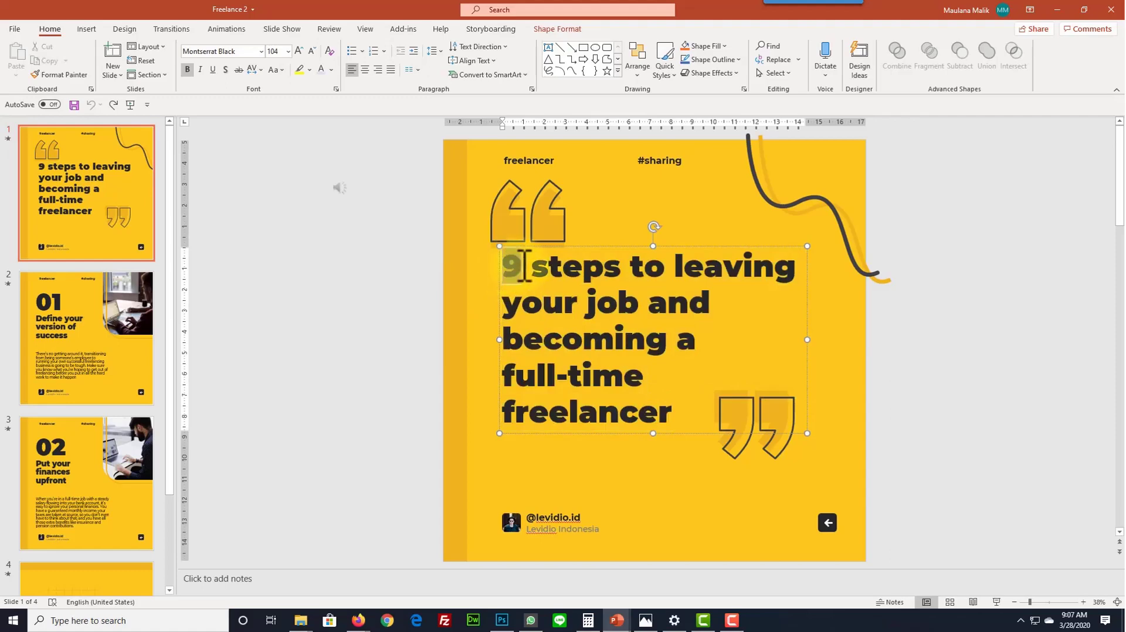
left_click(69, 345)
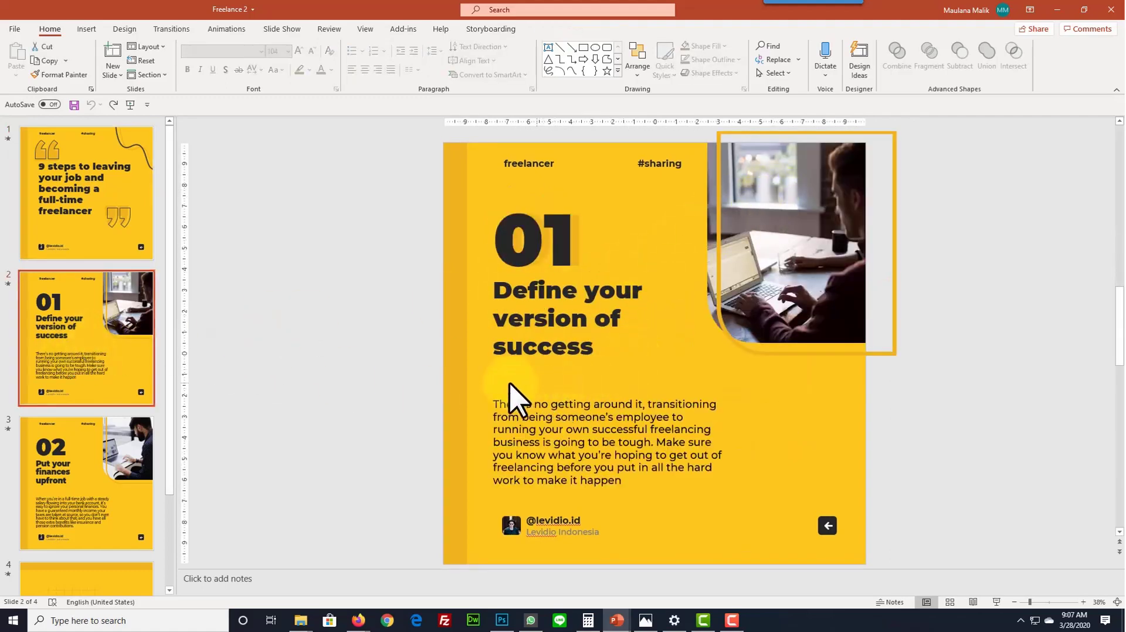
Replace slide 2's laptop photo with adult-1836485, the man holding a camera, layered behind the orange frame.
left_click(774, 202)
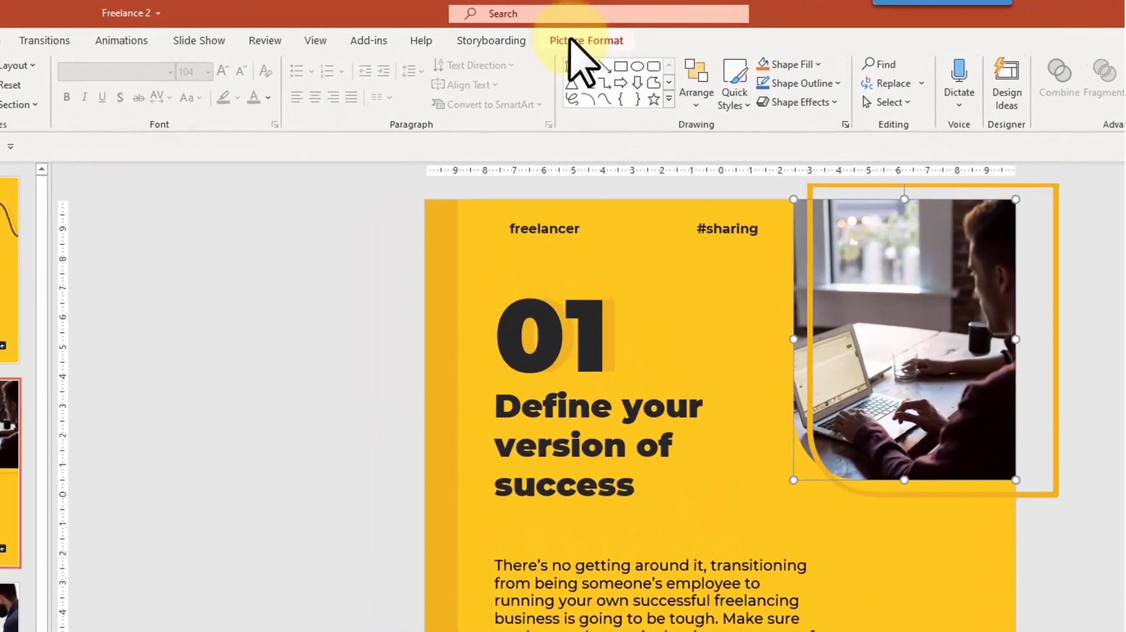
left_click(549, 29)
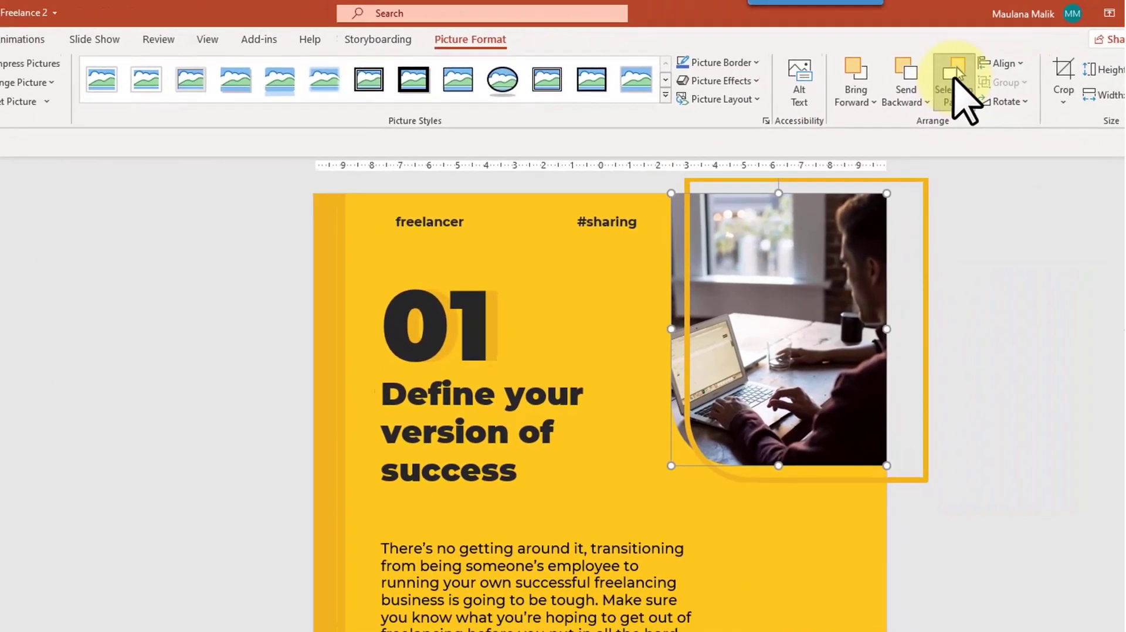
left_click(953, 79)
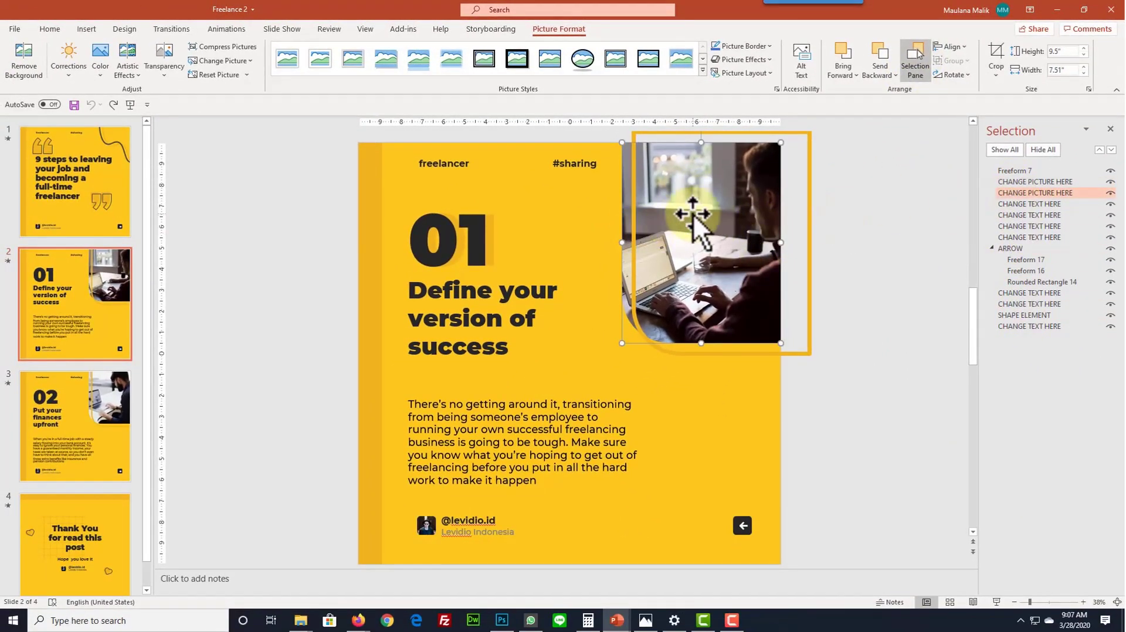
key("Delete")
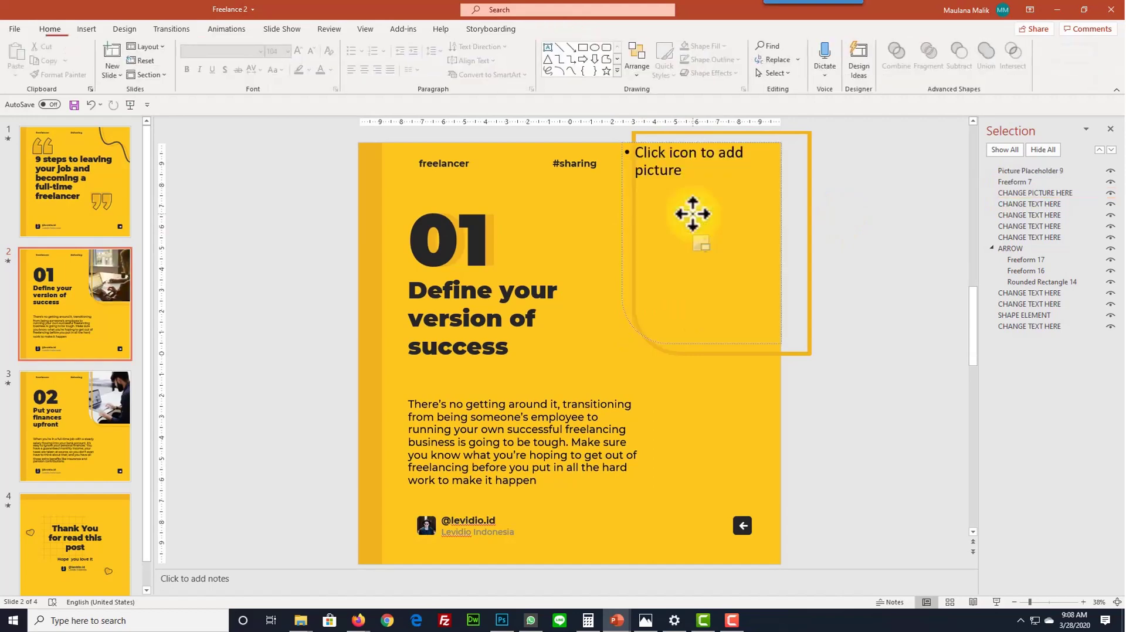
left_click(702, 242)
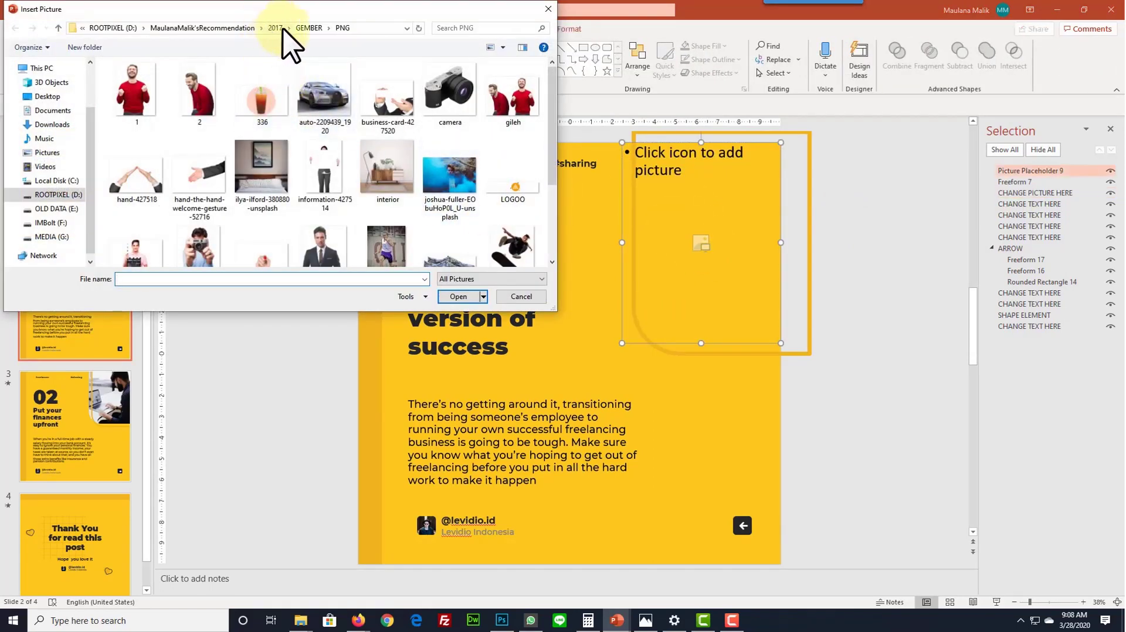
left_click(305, 27)
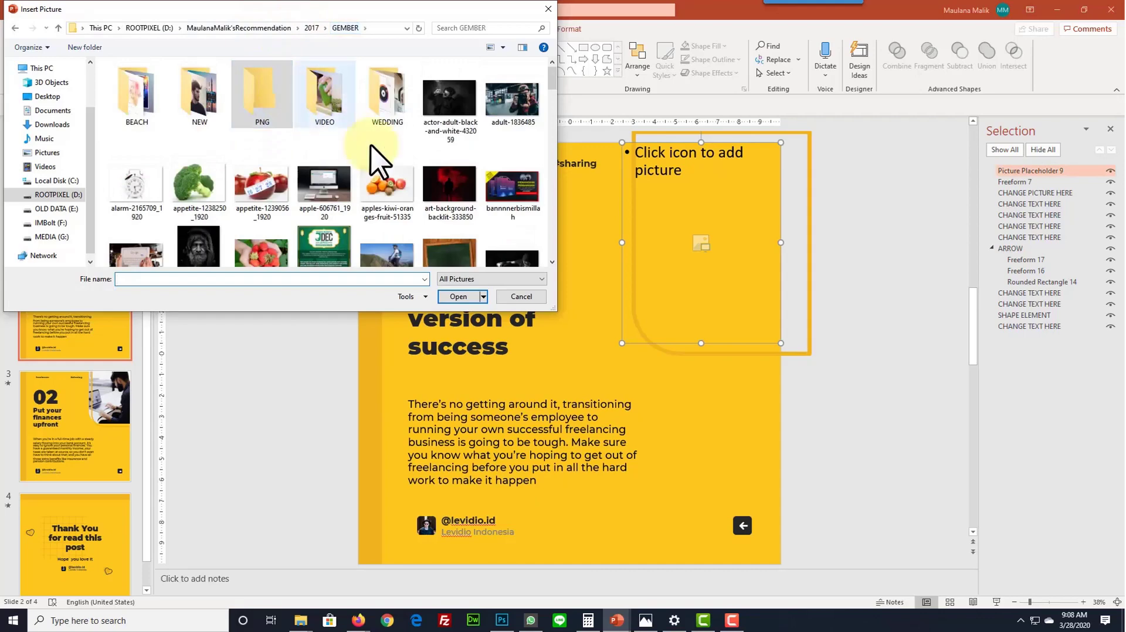
double_click(502, 107)
left_click_drag(1032, 170, 1043, 209)
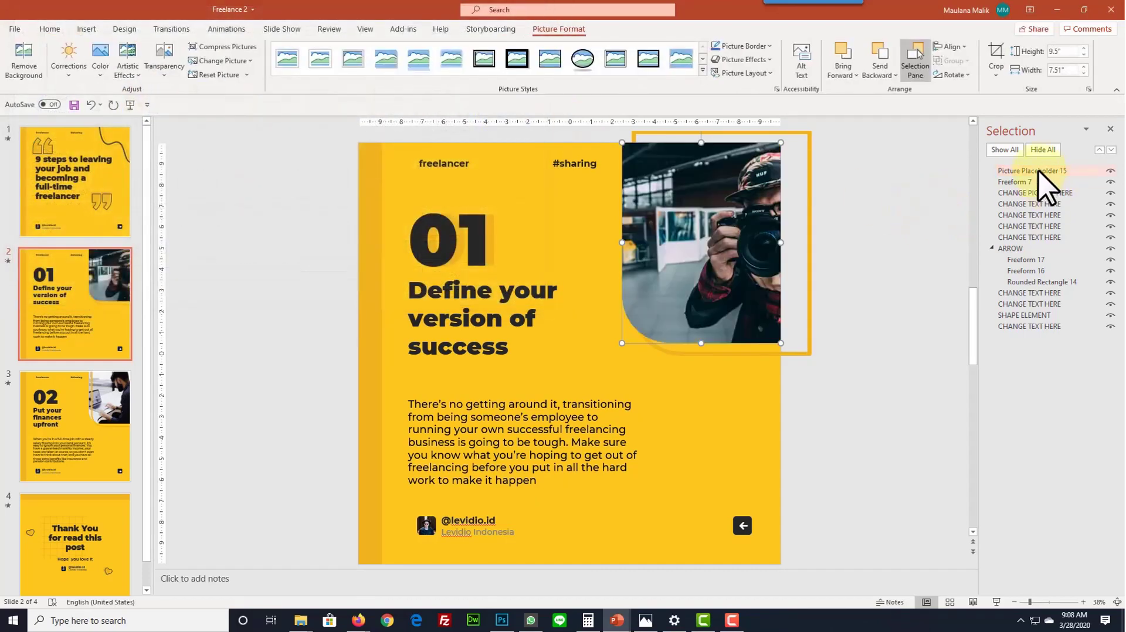
left_click(880, 366)
mouse_move(300, 621)
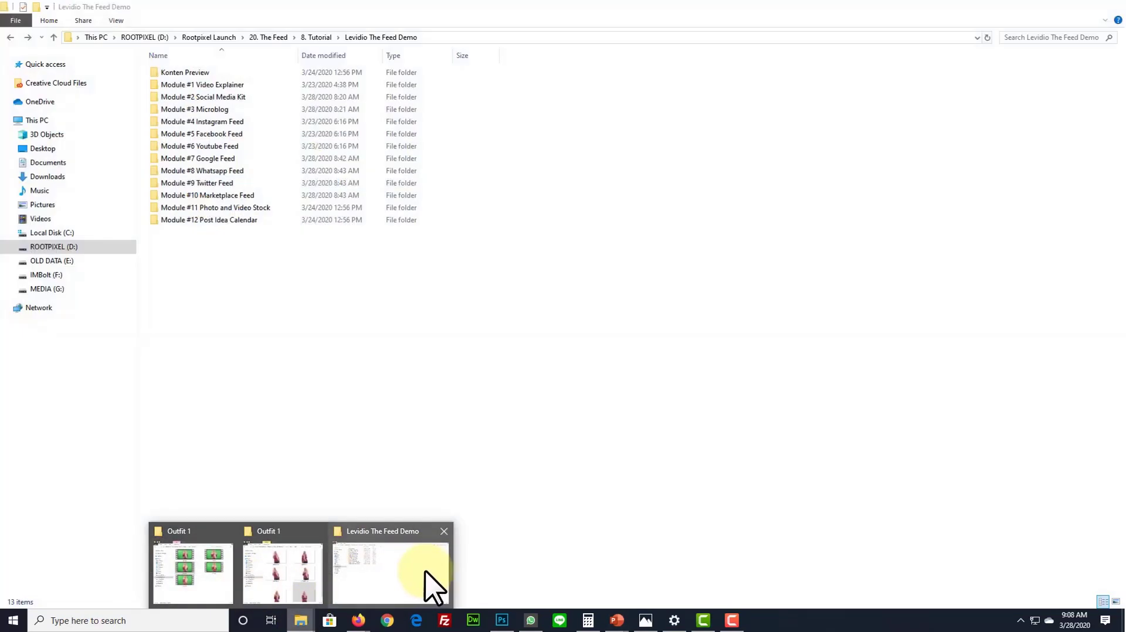
Open the Module #4 Instagram Feed folder and bring the How To Order deck forward.
left_click(422, 570)
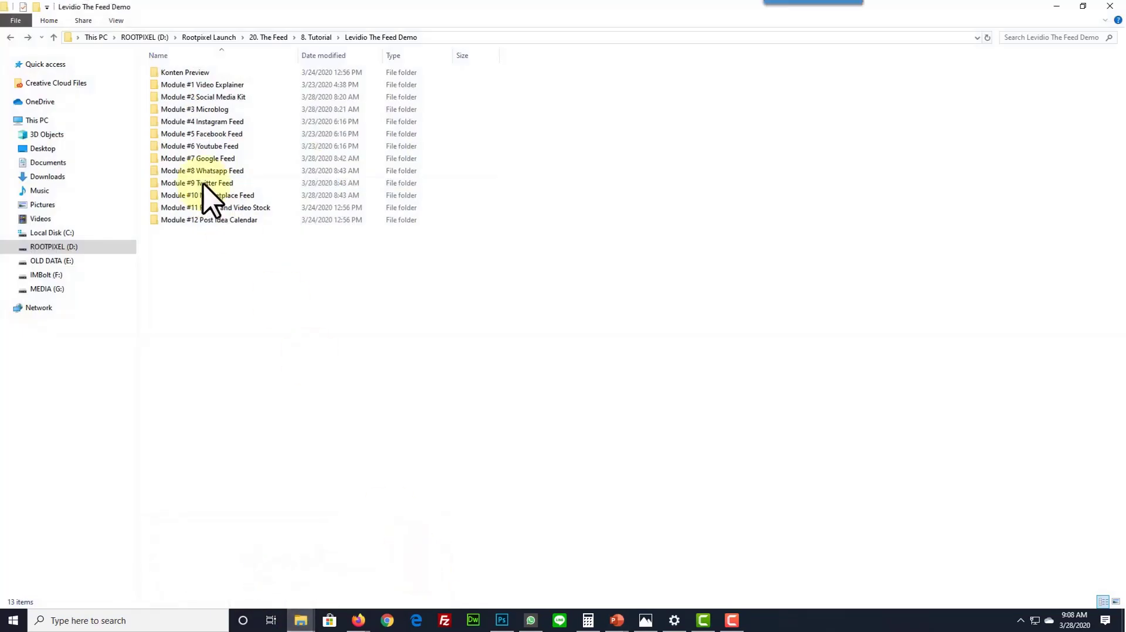
double_click(213, 121)
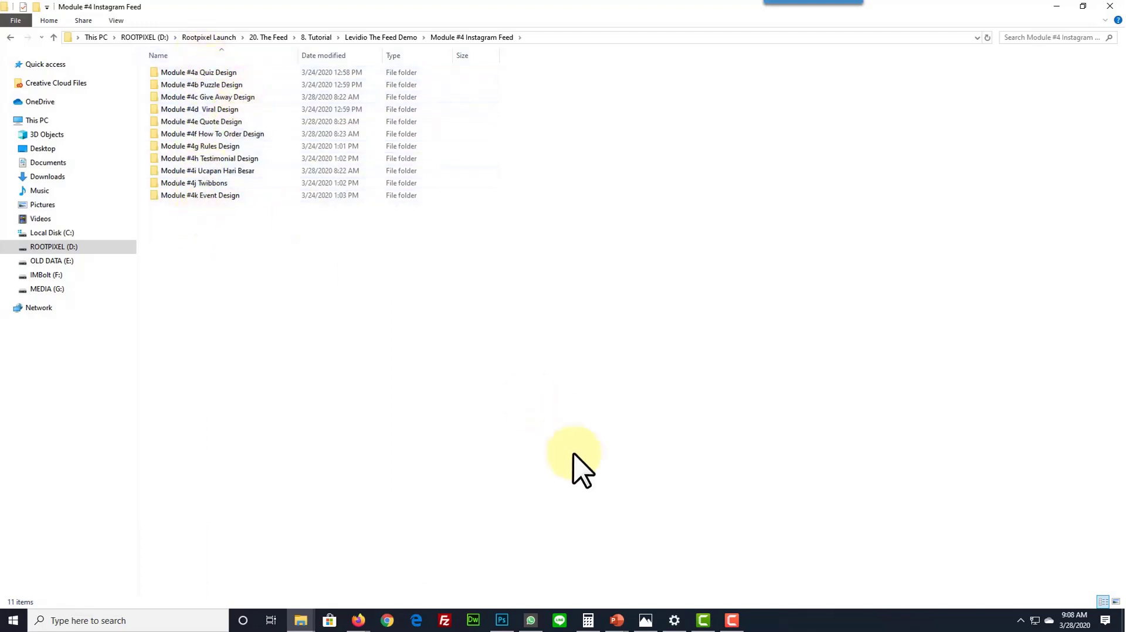
left_click(616, 621)
left_click(410, 582)
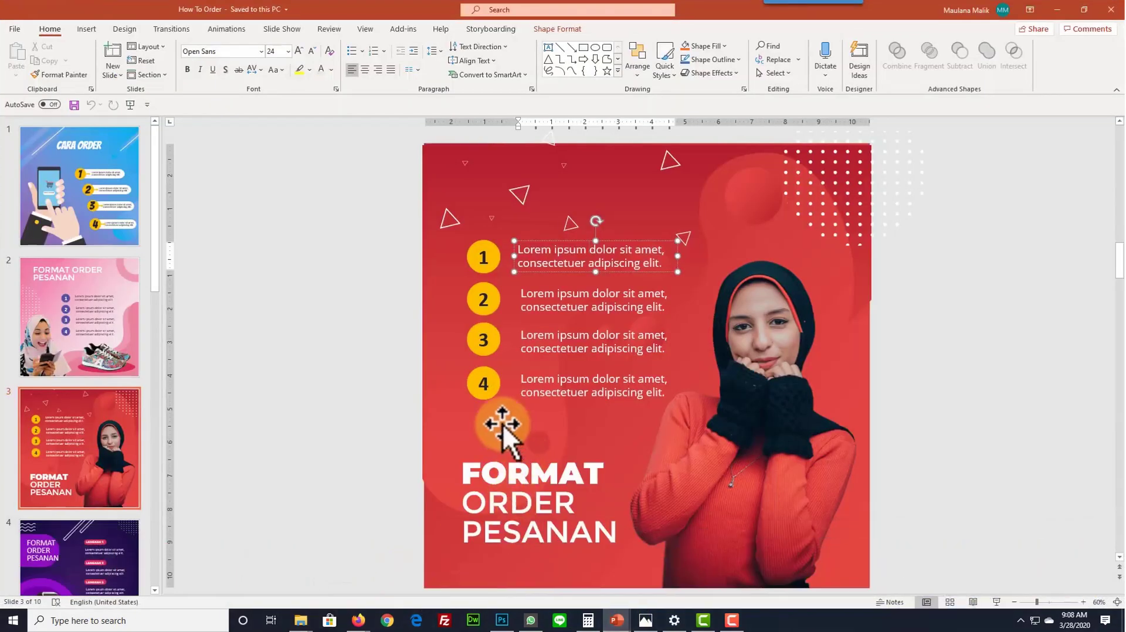
On slide 1, shift the phone-and-hand graphic right and select the CARA ORDER title text.
left_click(94, 220)
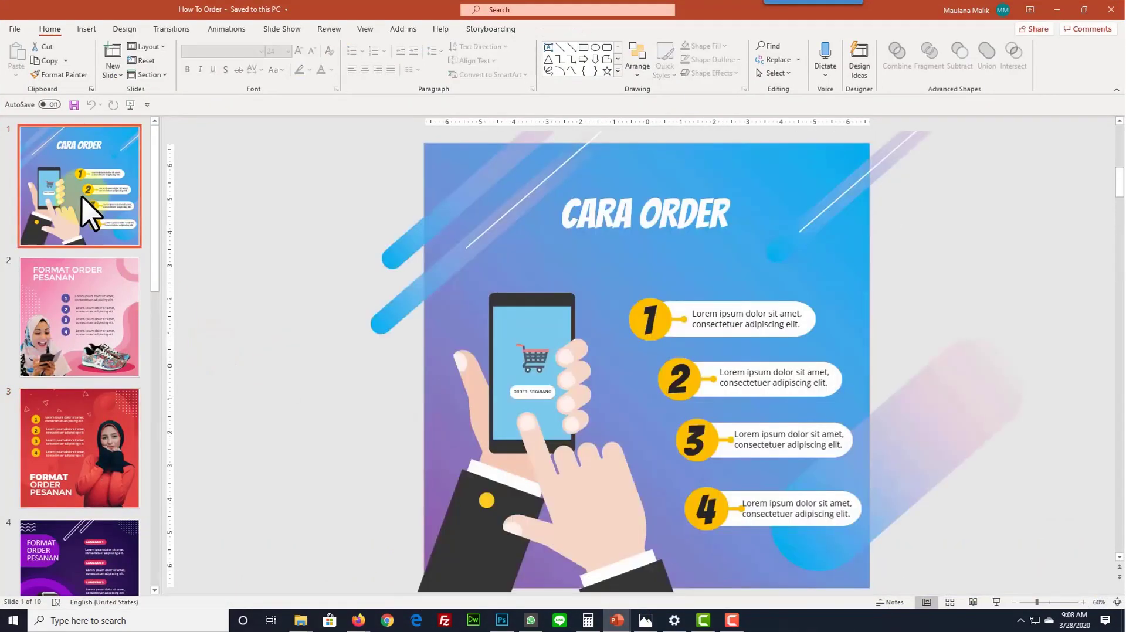
left_click(555, 405)
left_click_drag(566, 411, 630, 411)
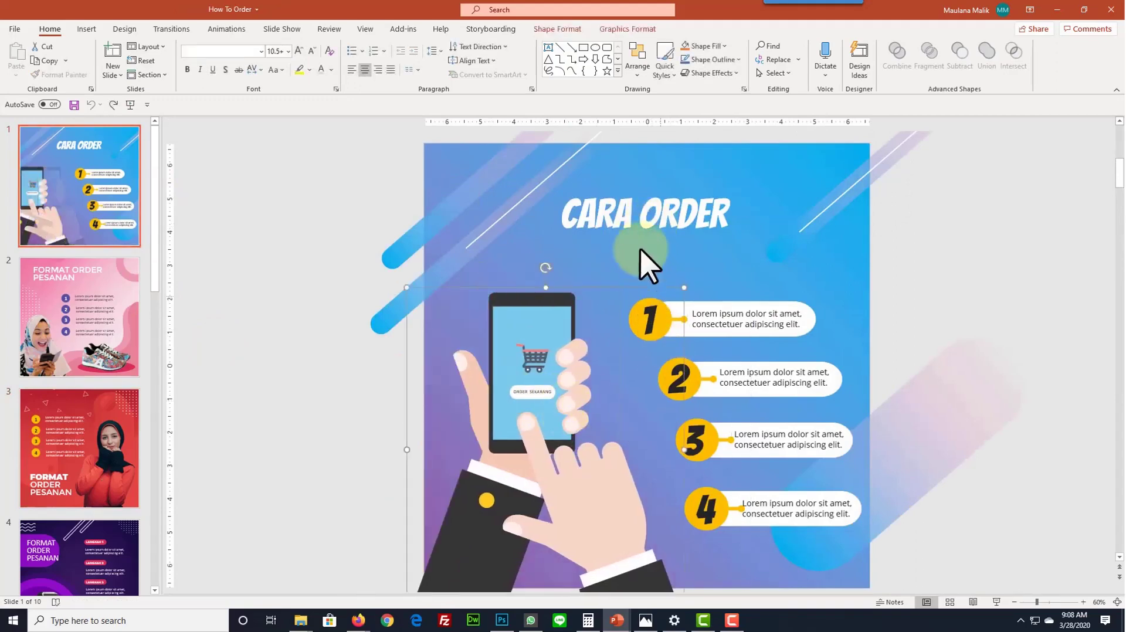
left_click(659, 214)
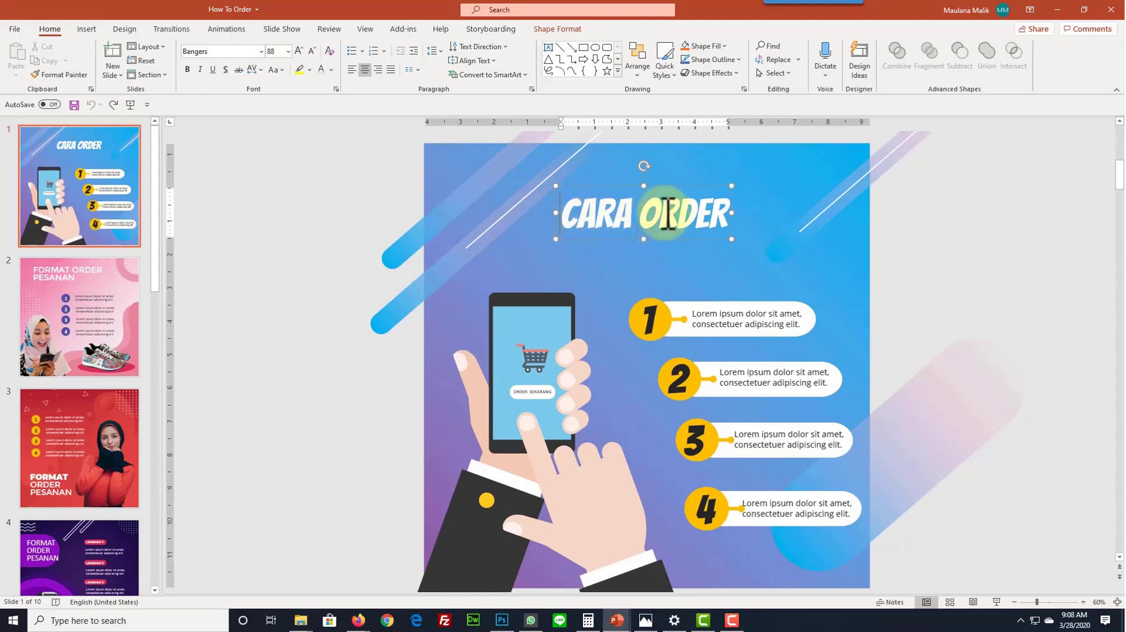
left_click_drag(549, 214, 720, 218)
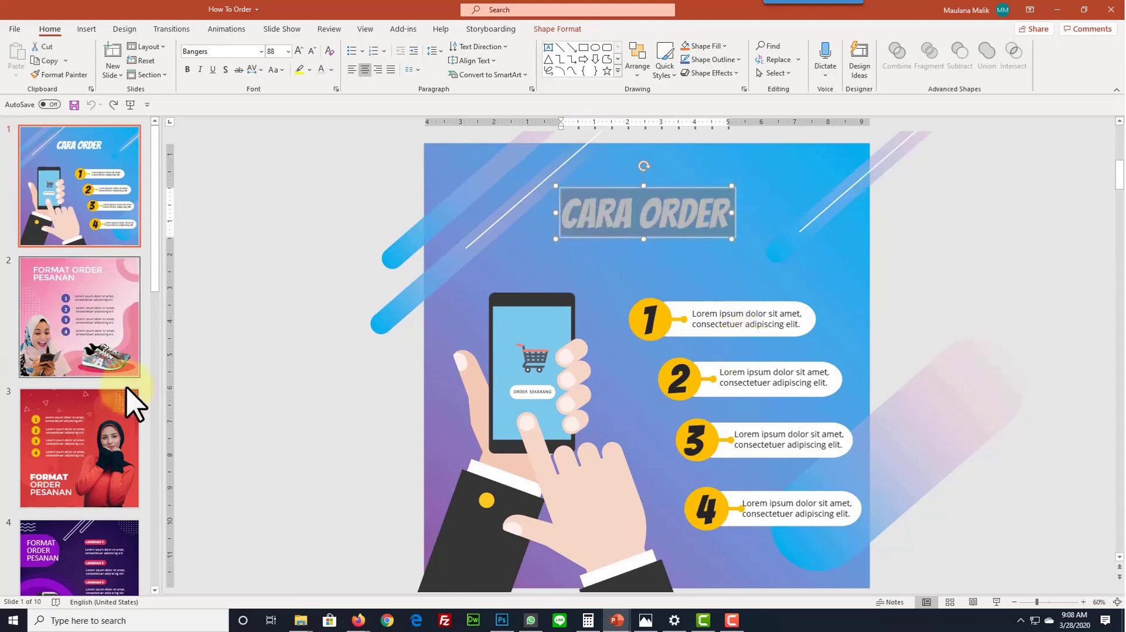
On slide 2, replace the woman with picture 1 and the sneakers with the car PNG.
left_click(121, 368)
left_click(563, 426)
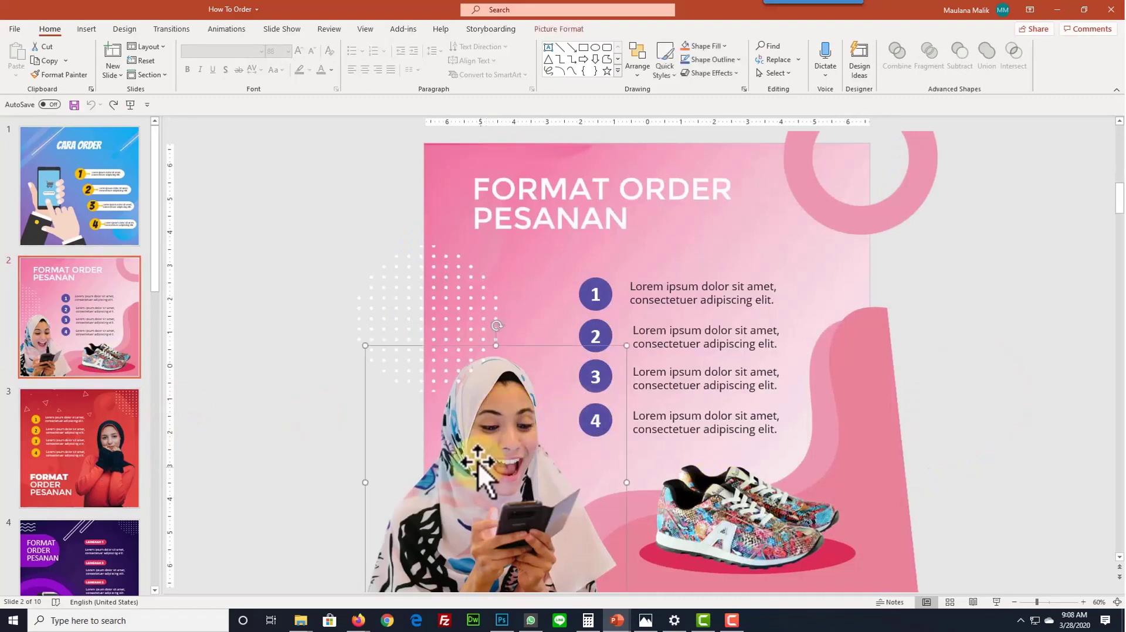
right_click(514, 433)
mouse_move(560, 245)
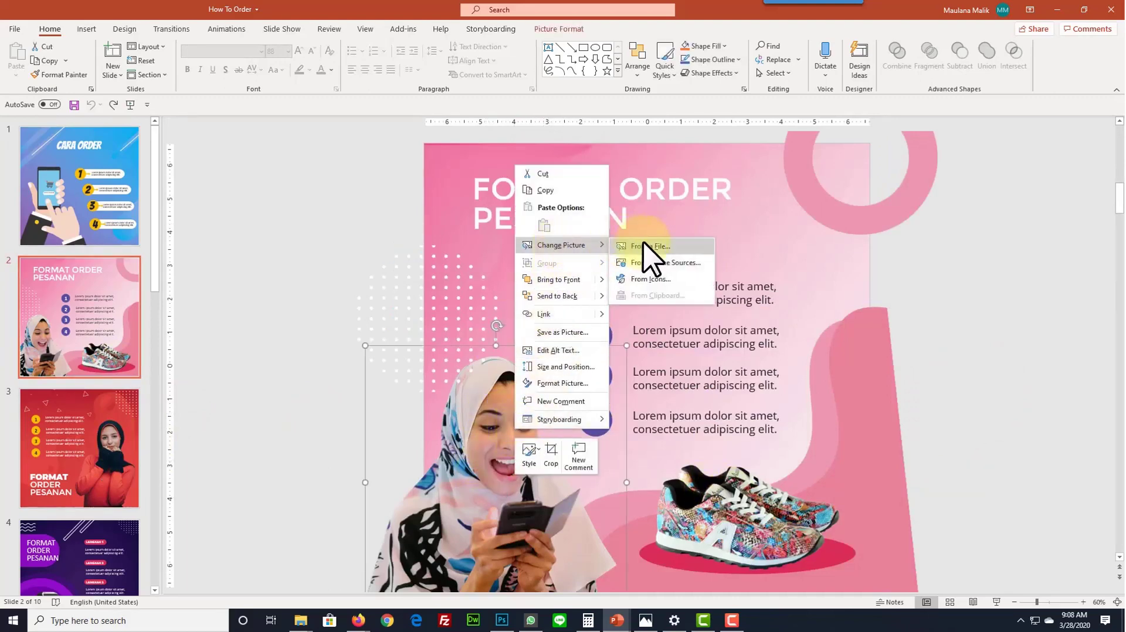
left_click(643, 246)
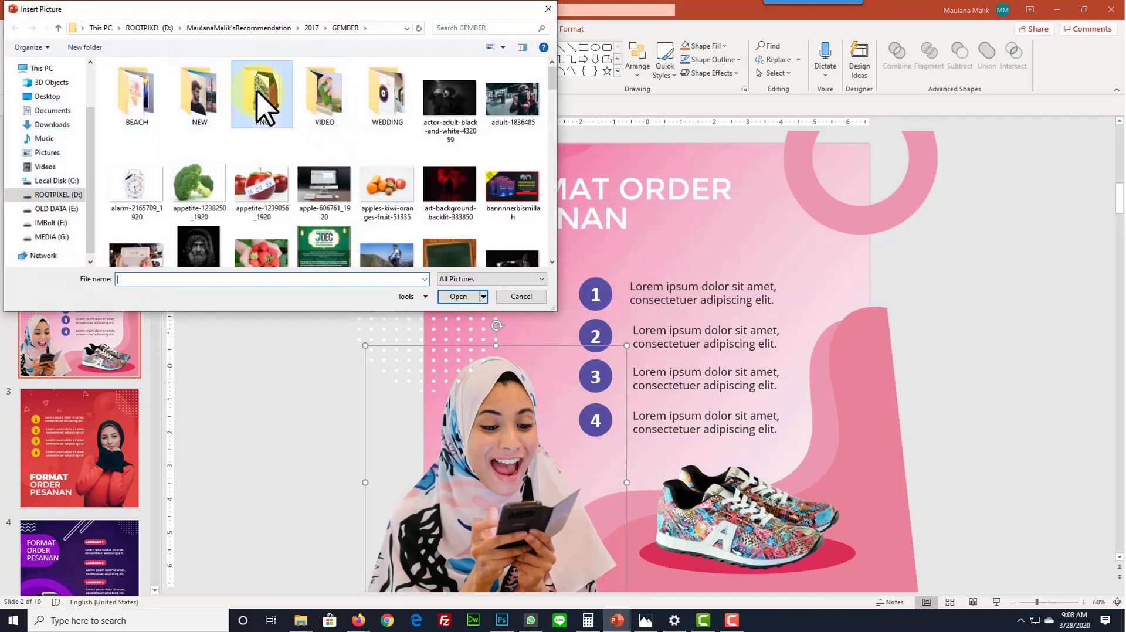
double_click(257, 91)
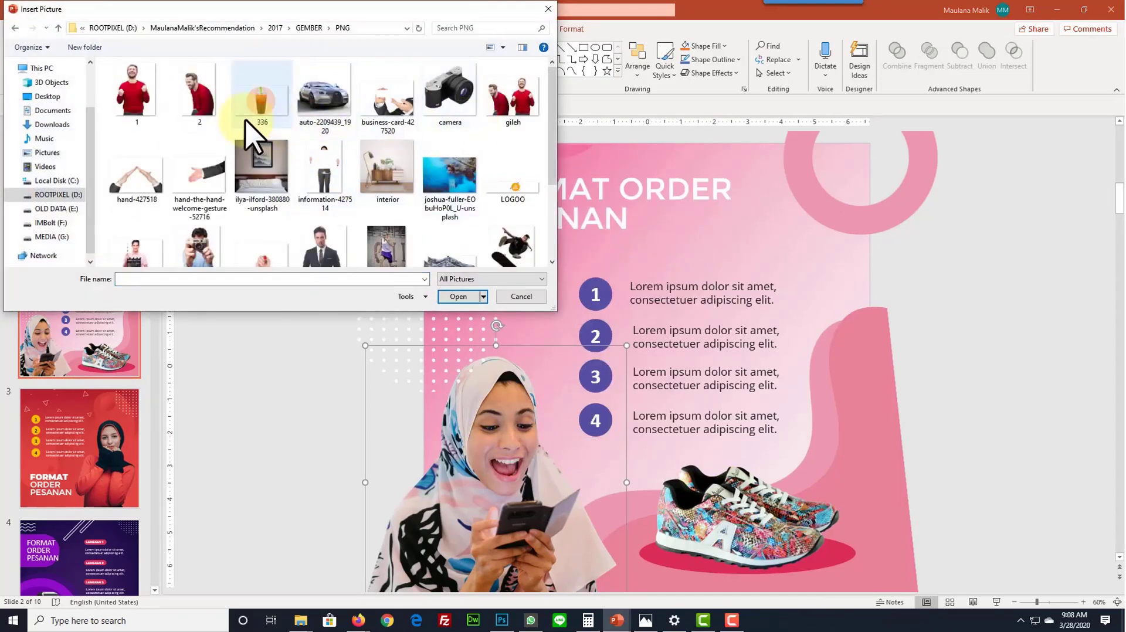
double_click(147, 98)
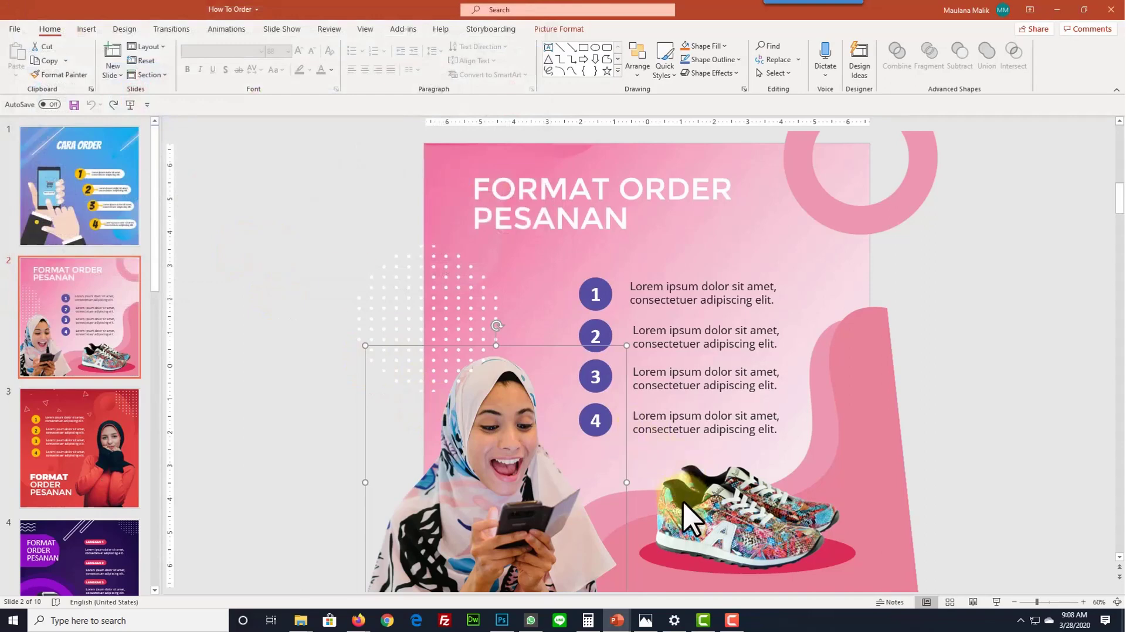
left_click(742, 510)
right_click(741, 511)
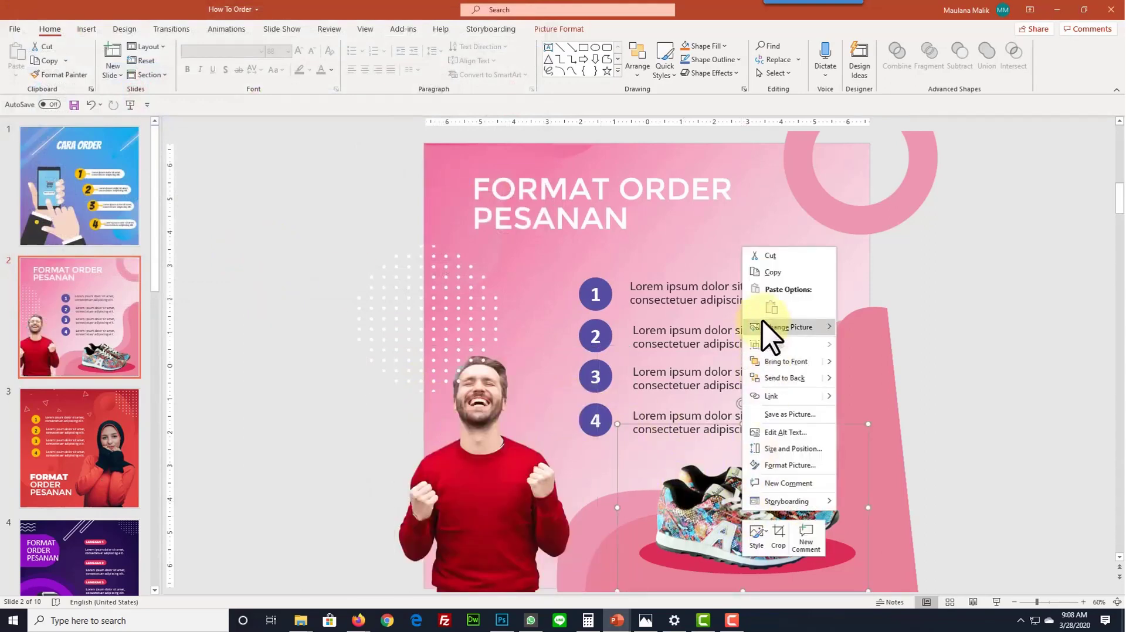
mouse_move(789, 327)
left_click(855, 320)
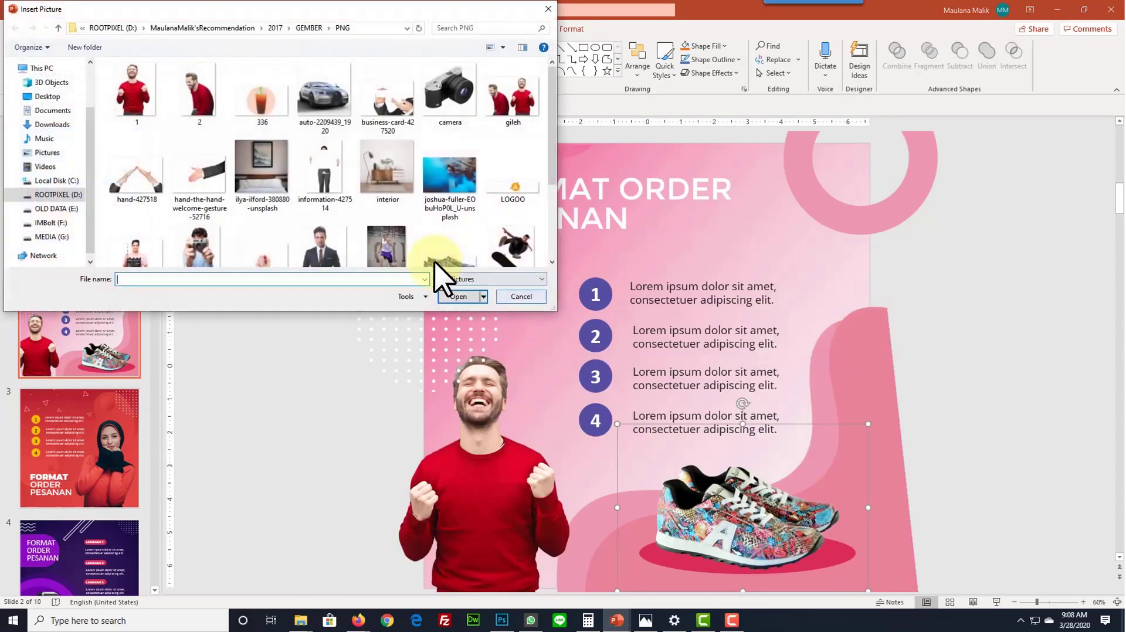
double_click(324, 97)
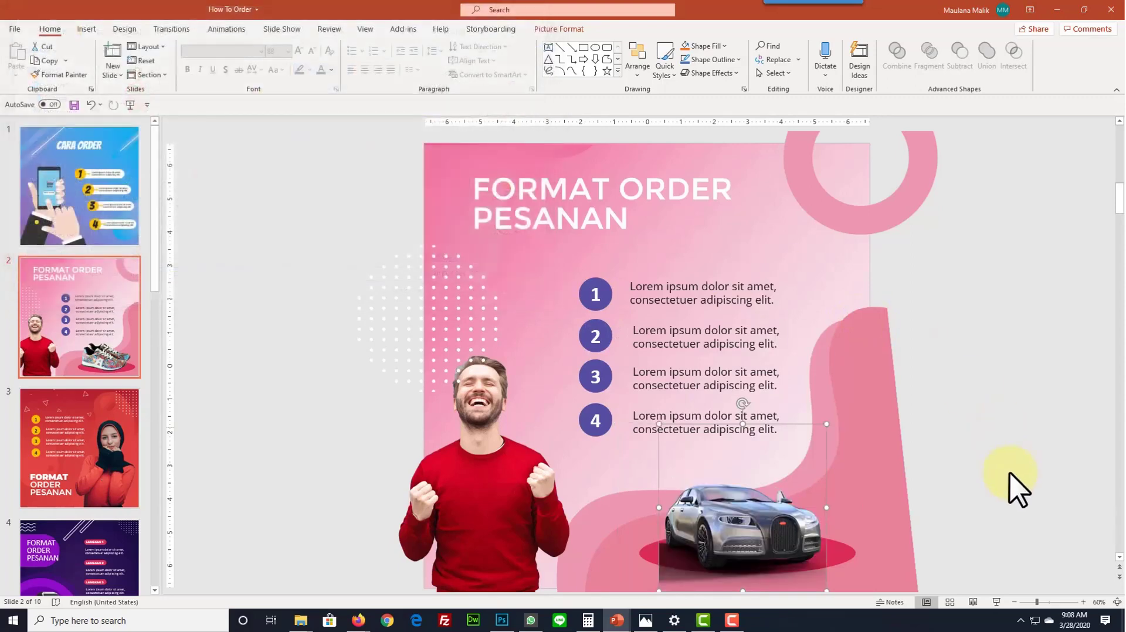
left_click(1035, 483)
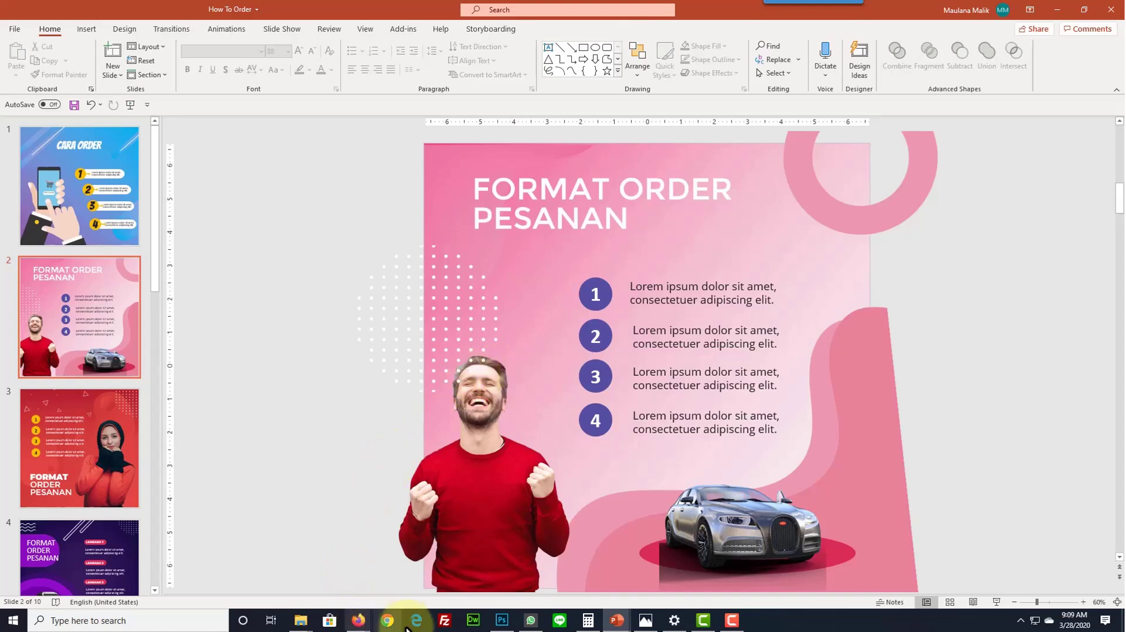
Open the Module #5 Facebook Feed folder in Explorer and bring up the open PowerPoint windows.
left_click(399, 554)
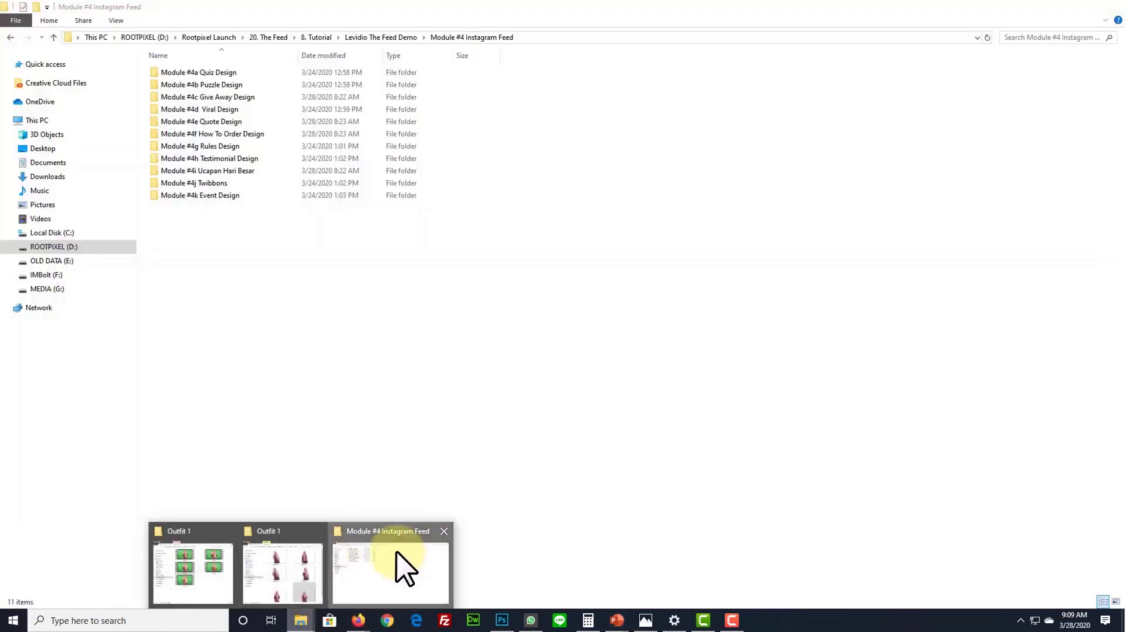
left_click(400, 35)
double_click(203, 132)
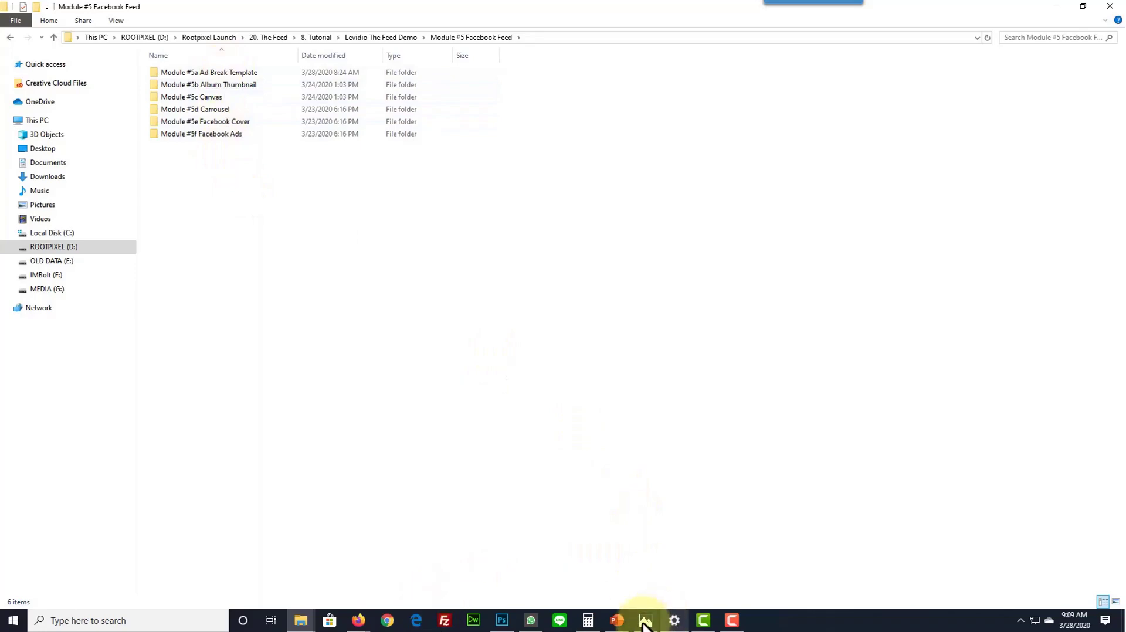
left_click(617, 621)
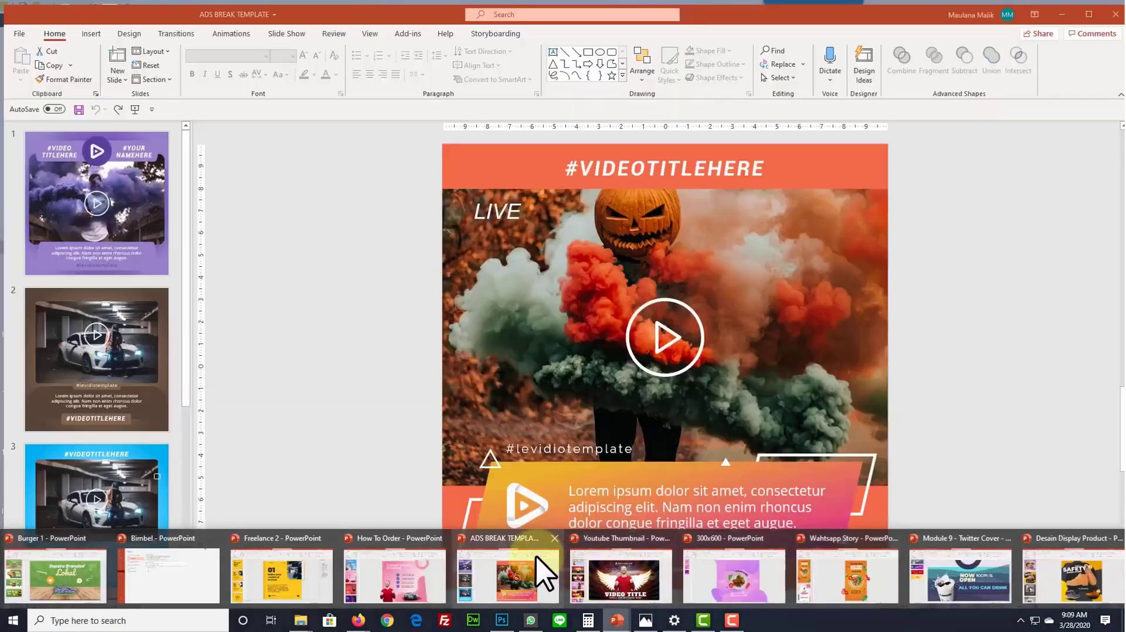
Replace the play icon on ADS BREAK TEMPLATE slide 1 with the LOGOO logo from a file.
left_click(536, 554)
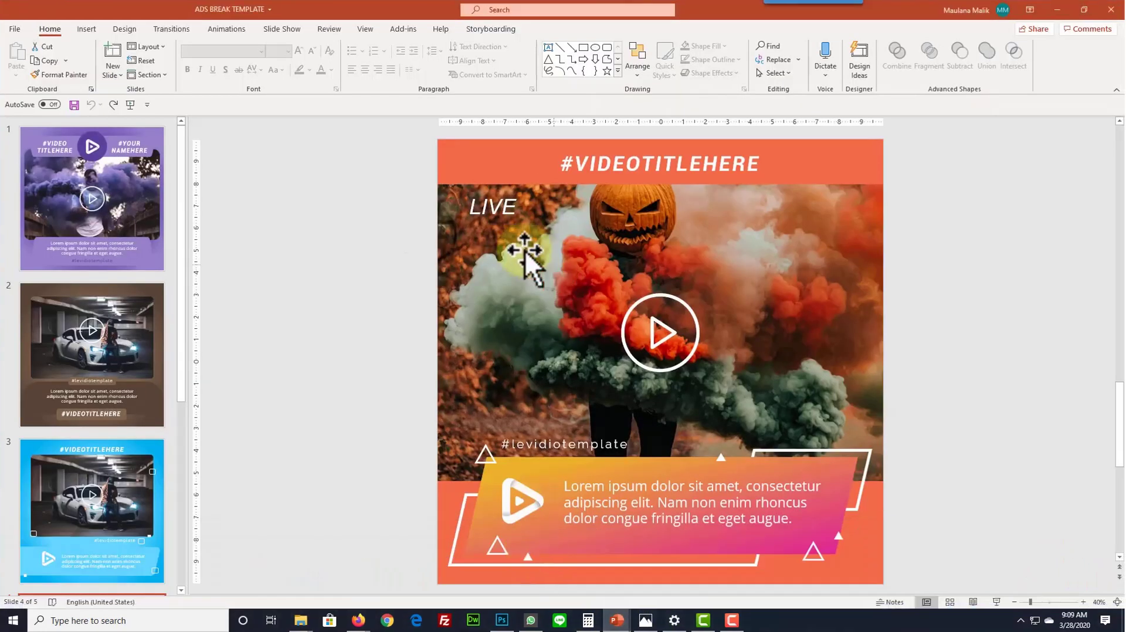
left_click(88, 476)
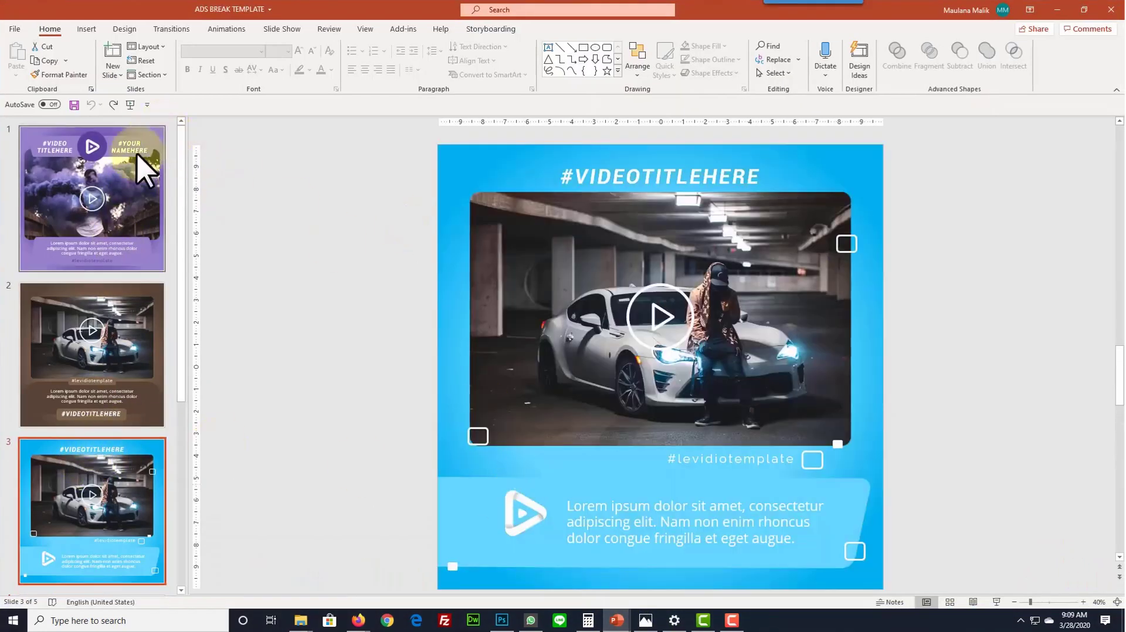
left_click(143, 168)
left_click(514, 194)
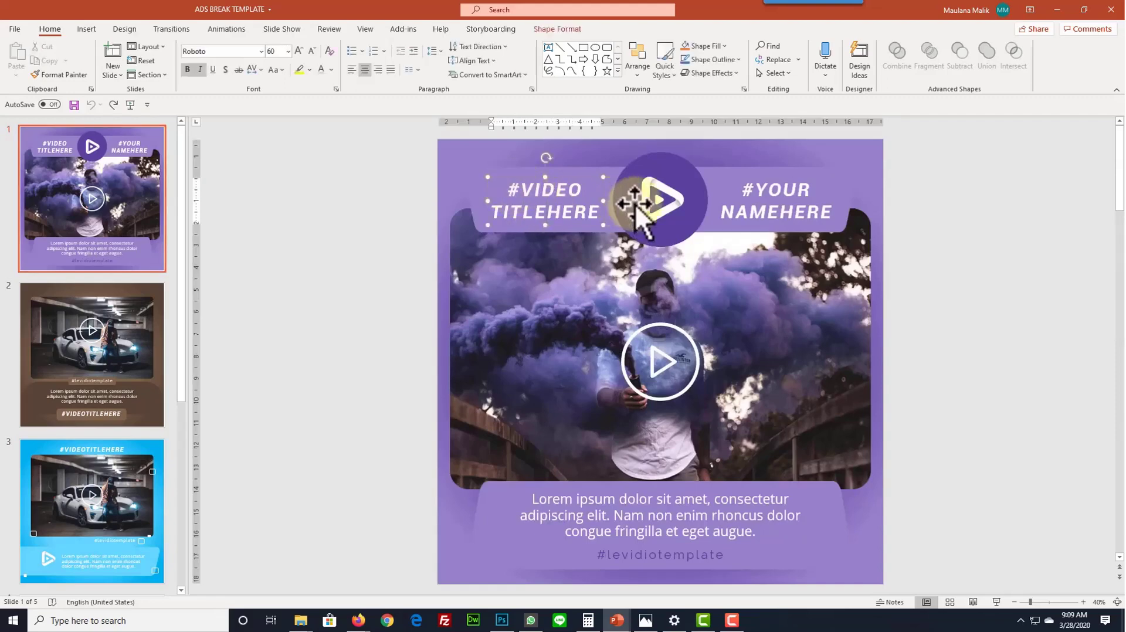
left_click(652, 199)
right_click(655, 201)
mouse_move(701, 280)
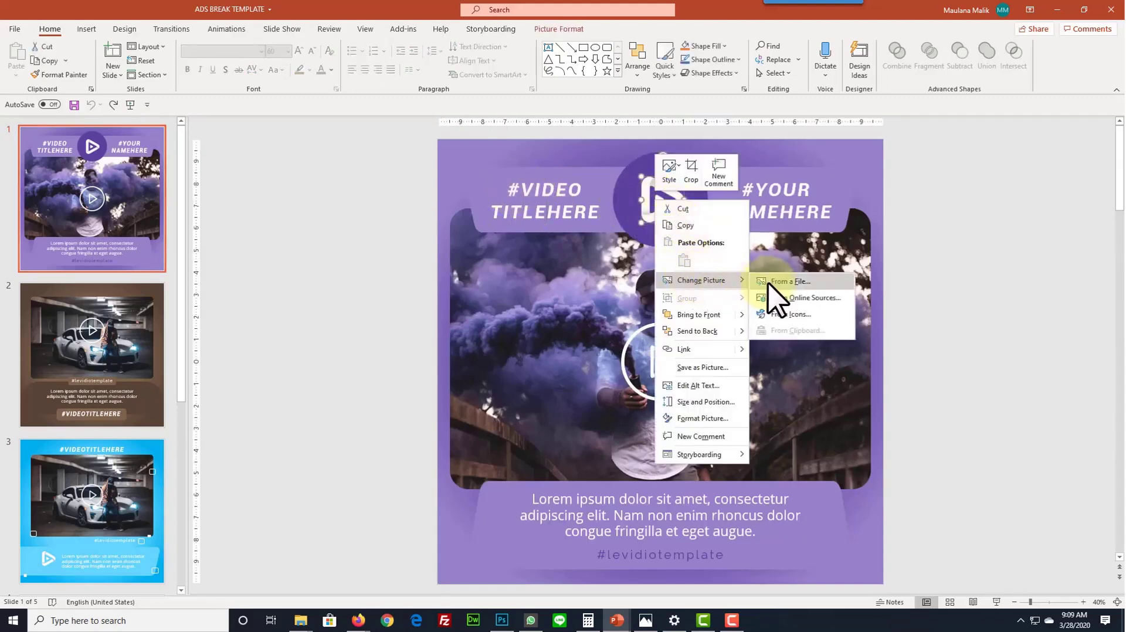
left_click(769, 282)
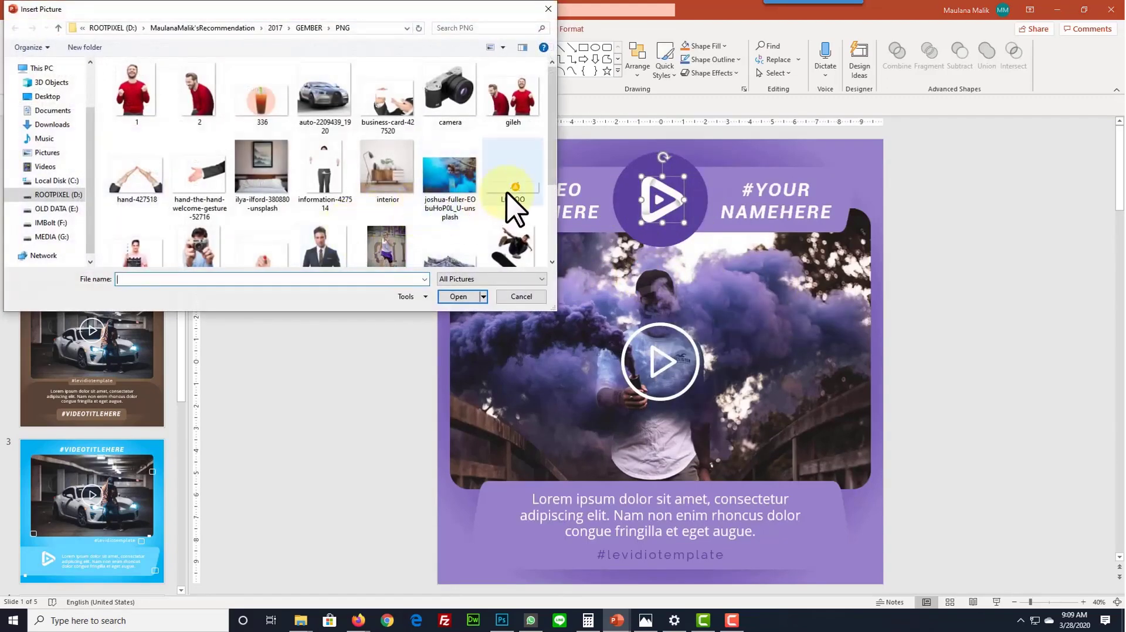
double_click(506, 191)
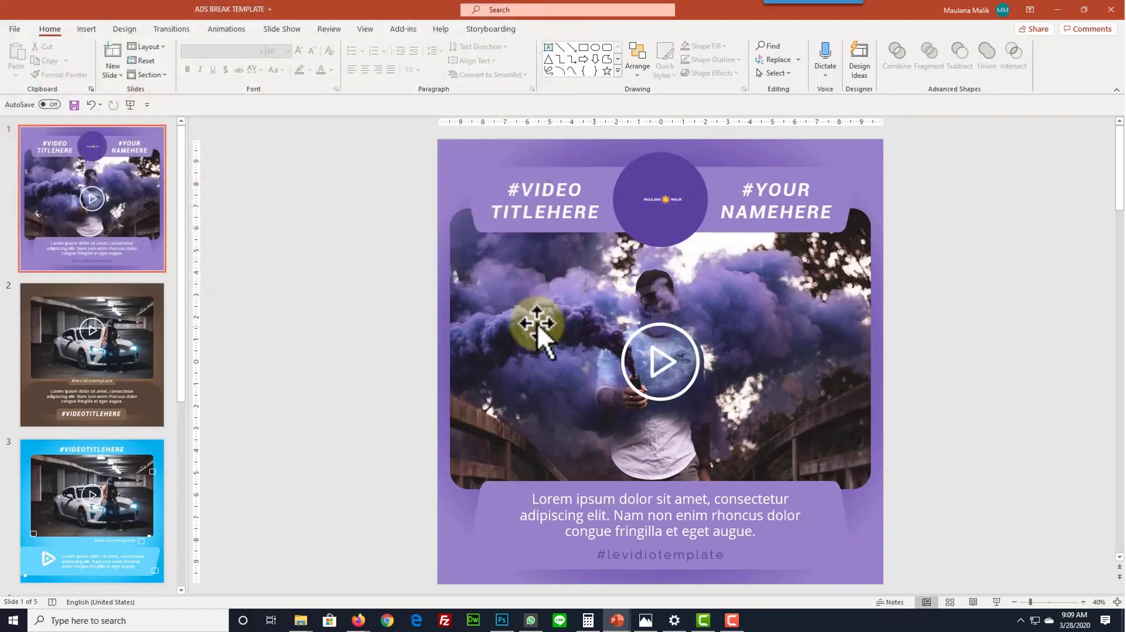
left_click(493, 304)
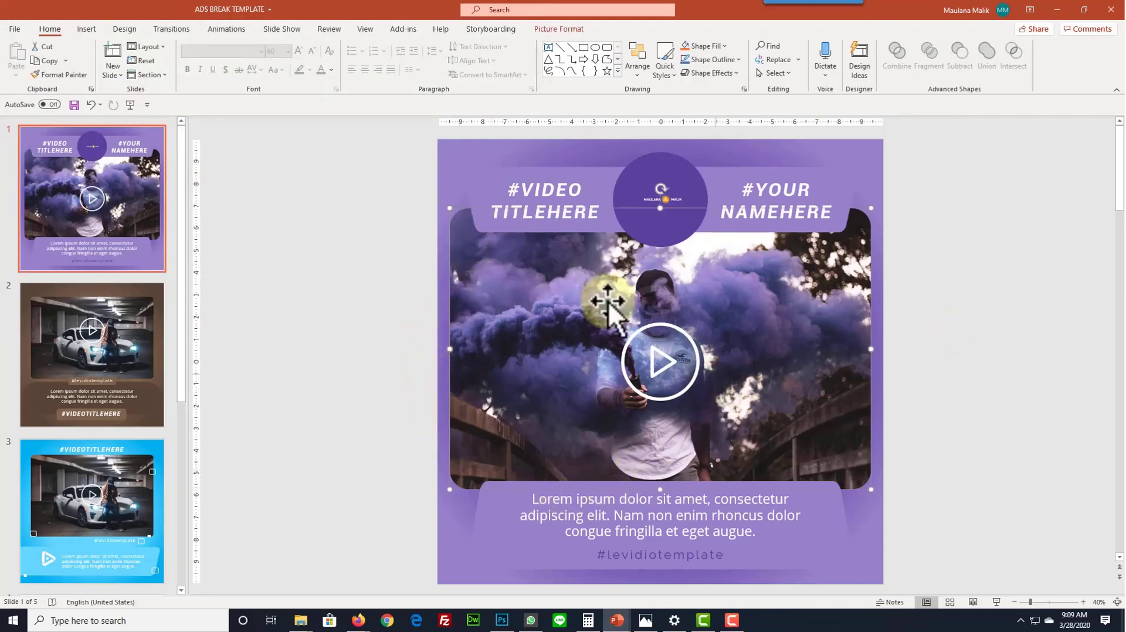
left_click(77, 248)
scroll(100, 411, "down", 2)
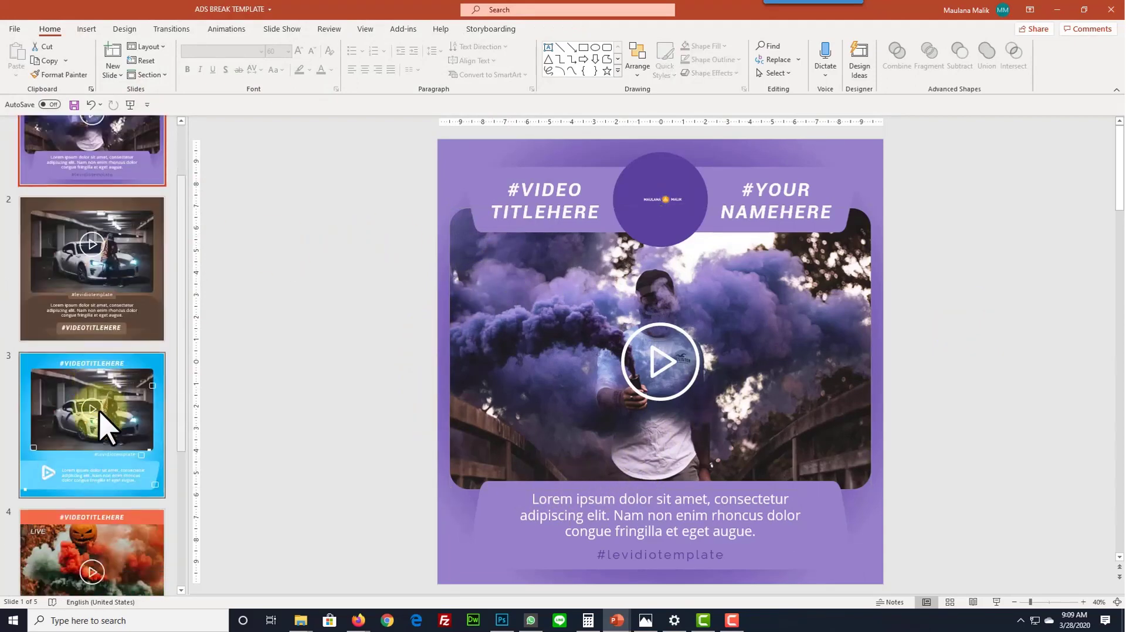
scroll(99, 411, "down", 4)
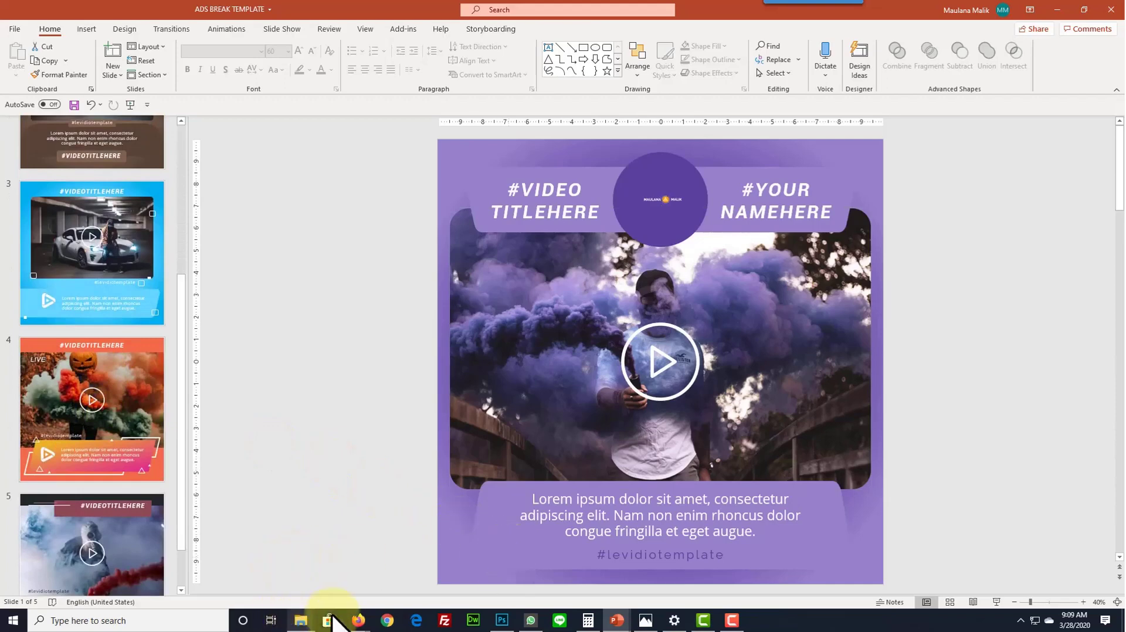
mouse_move(301, 621)
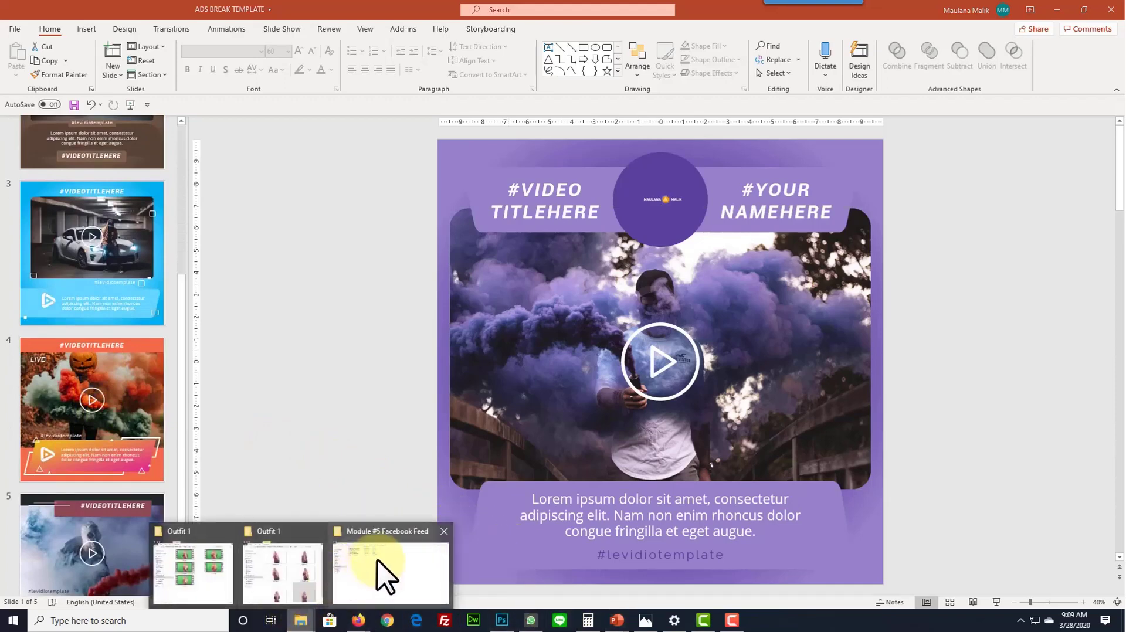
Browse the Module #6 Youtube Feed folder, then bring the Youtube Thumbnail deck forward.
left_click(382, 575)
left_click(370, 38)
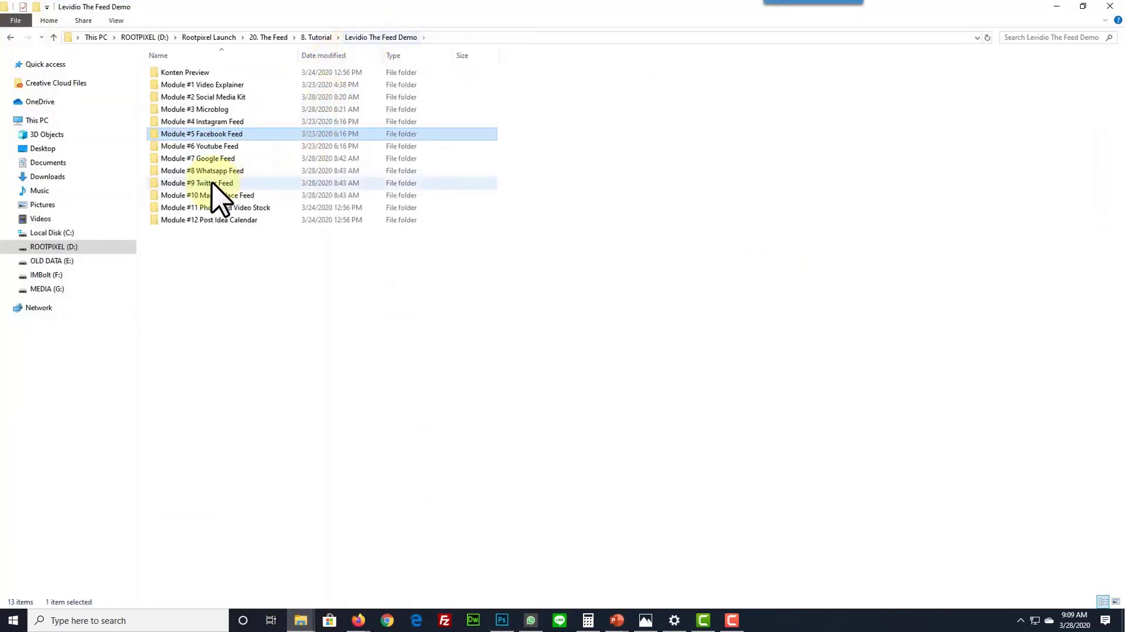
double_click(197, 146)
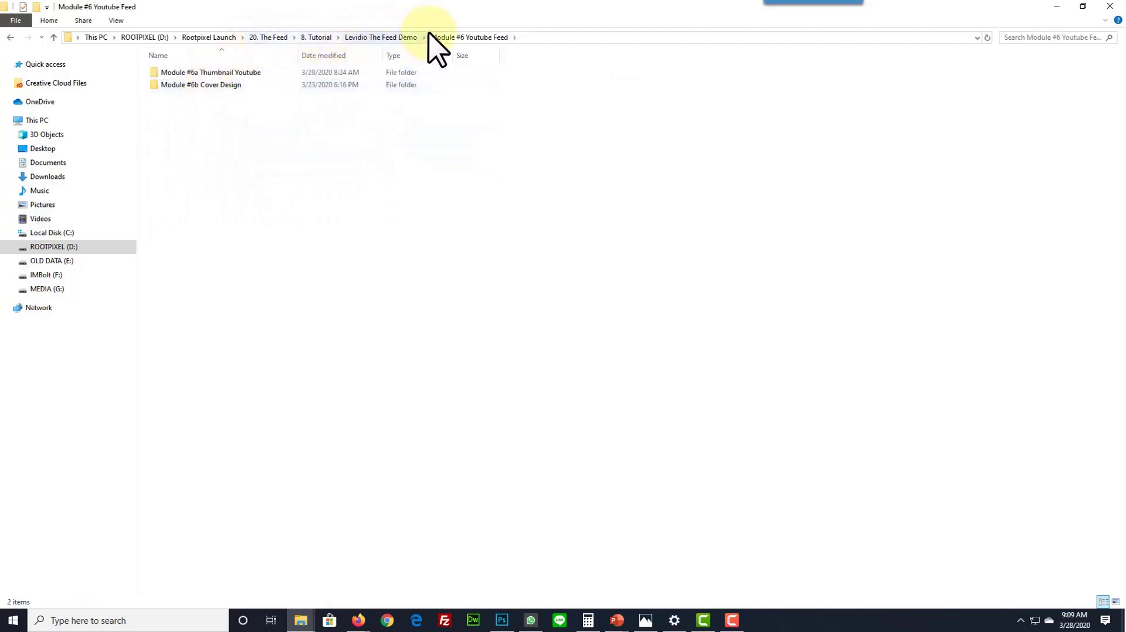
left_click(397, 36)
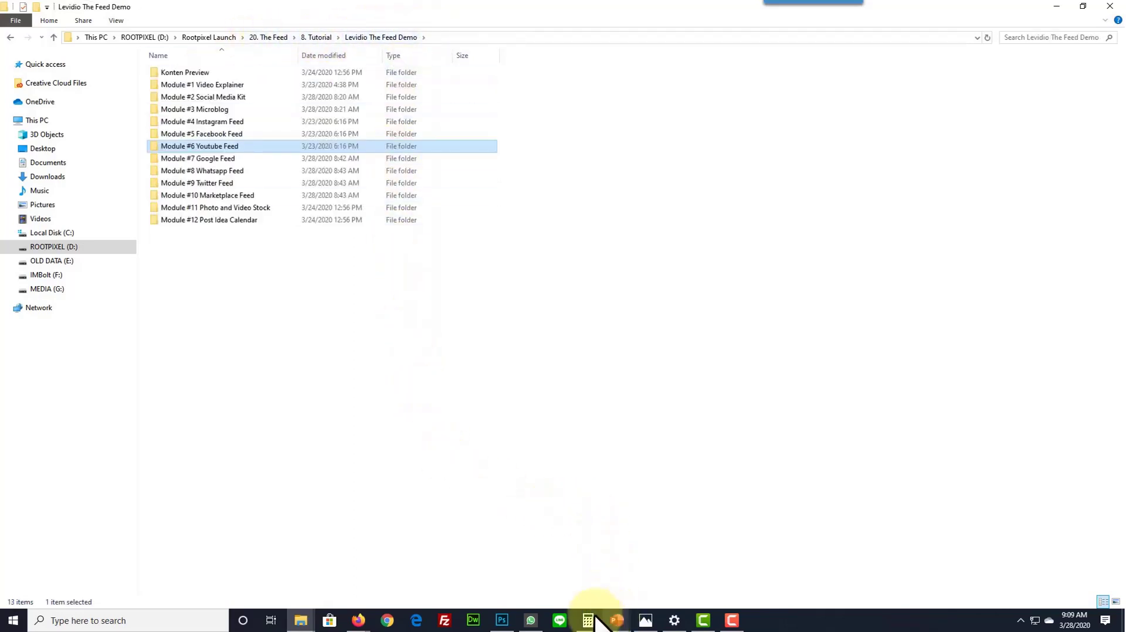
left_click(616, 620)
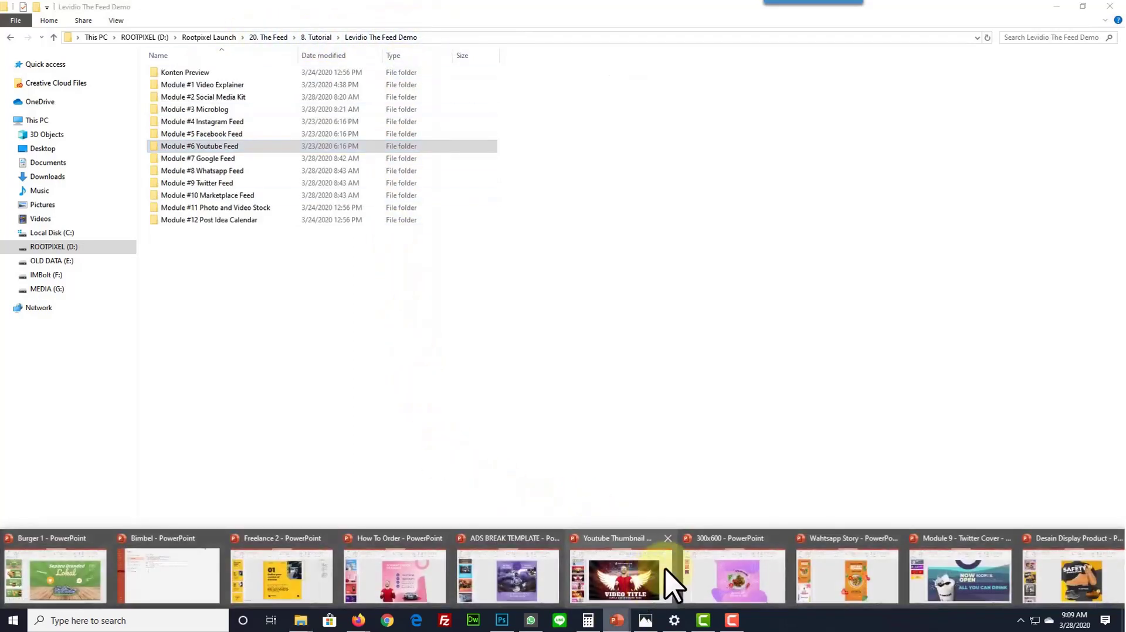
left_click(610, 566)
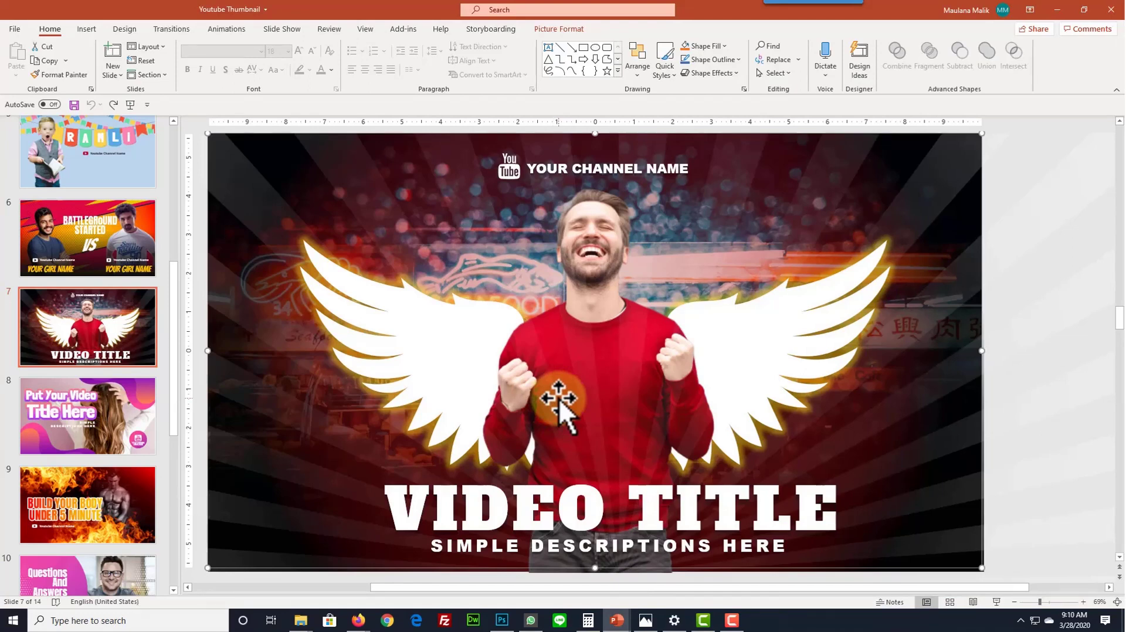
In the Selection Pane, hide SHAPE OBJECT and drag the man's photo behind the wings.
left_click(597, 257)
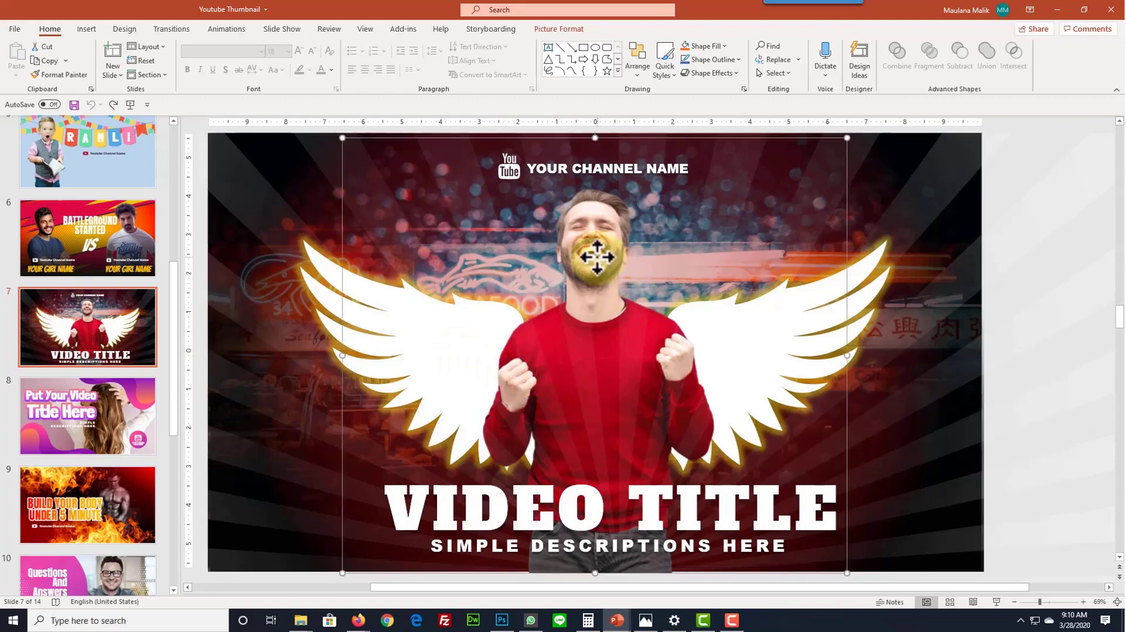
left_click(558, 29)
left_click(916, 59)
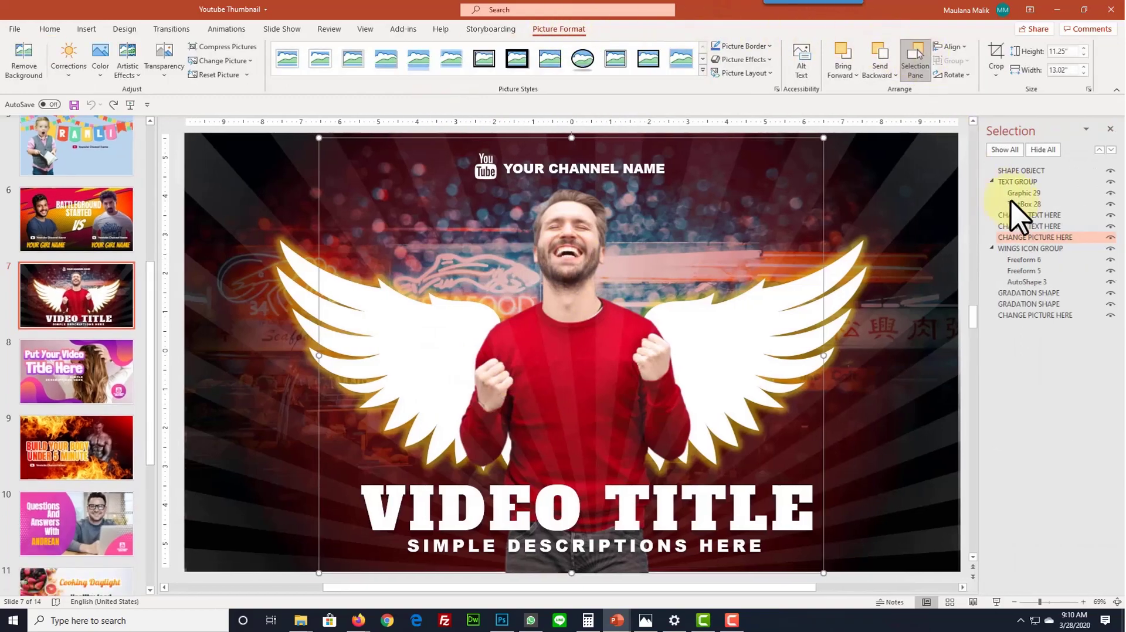
left_click(1111, 170)
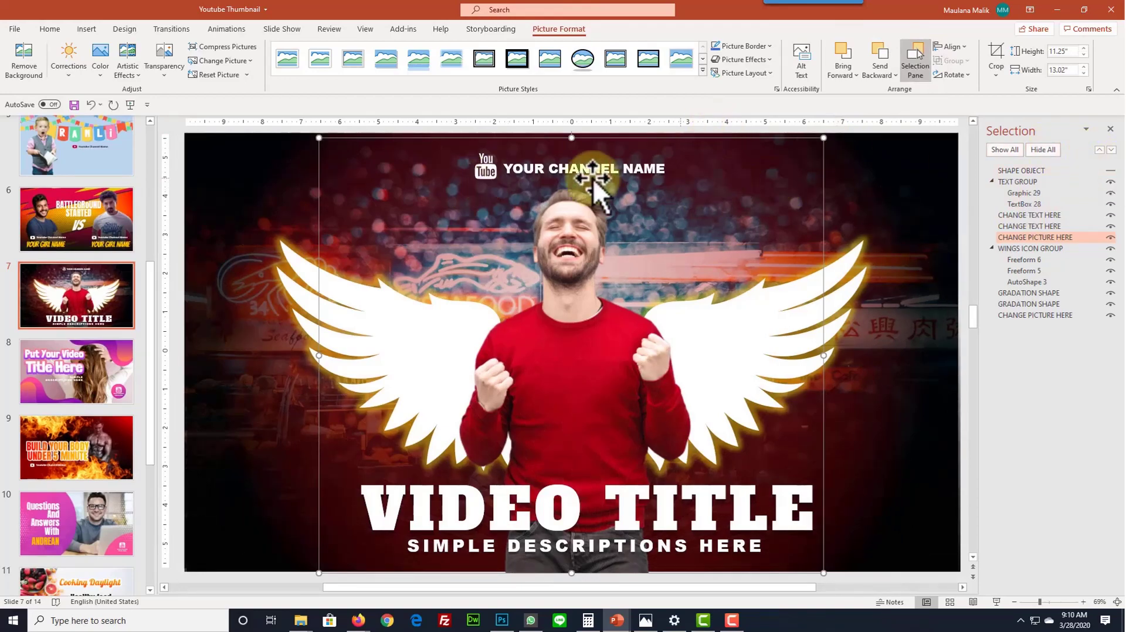
left_click_drag(474, 194, 628, 290)
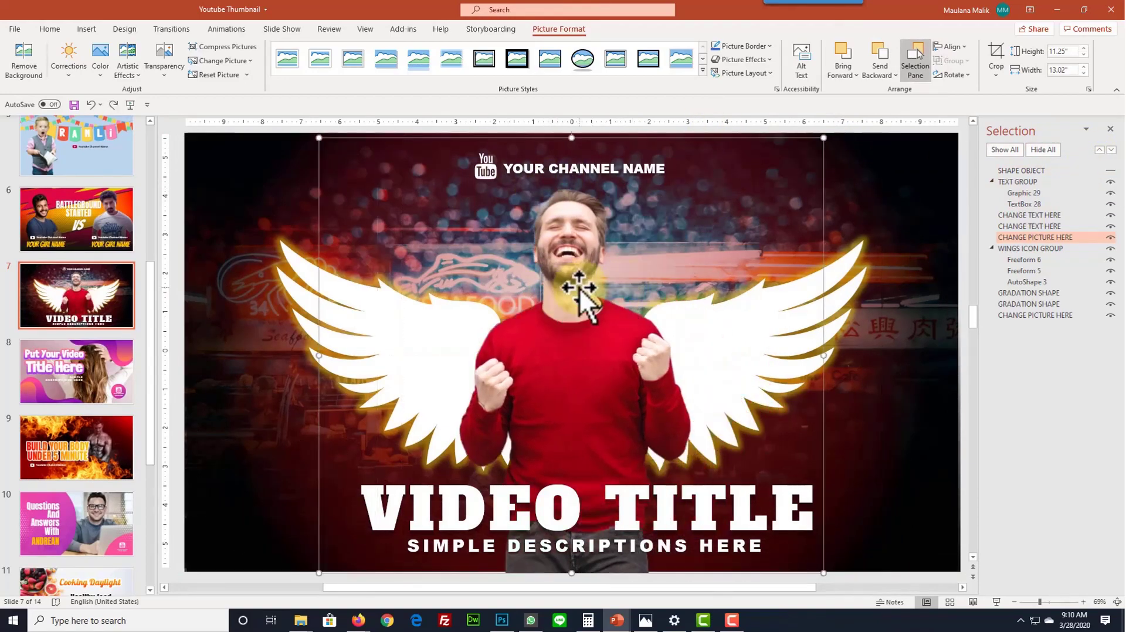
Swap the laughing man photo for the man2 camera photo.
right_click(562, 284)
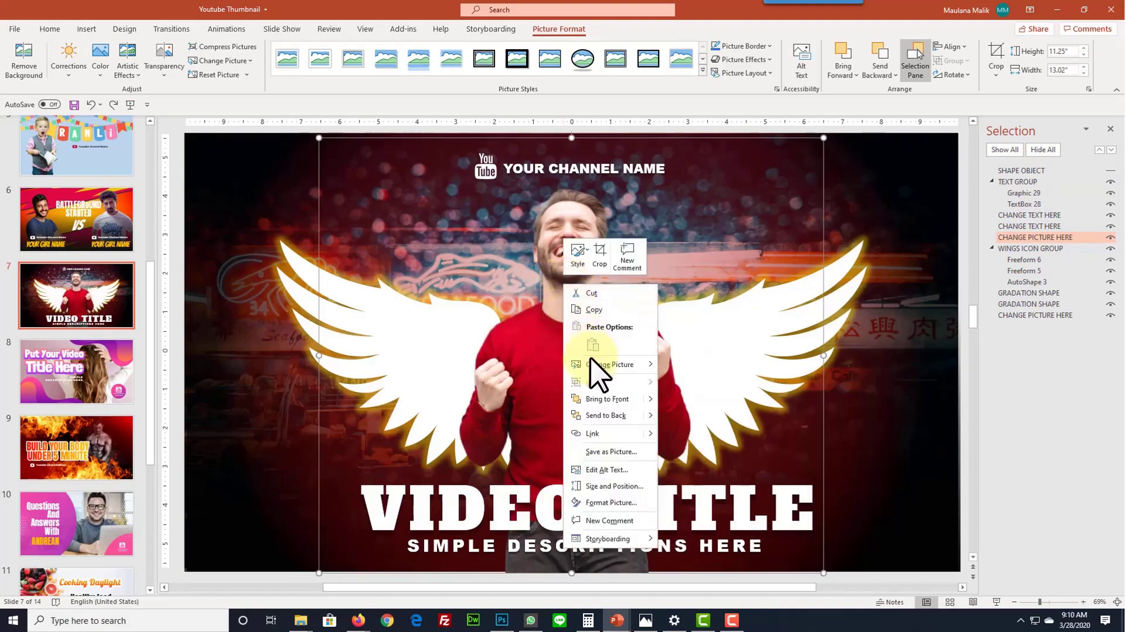
left_click(730, 364)
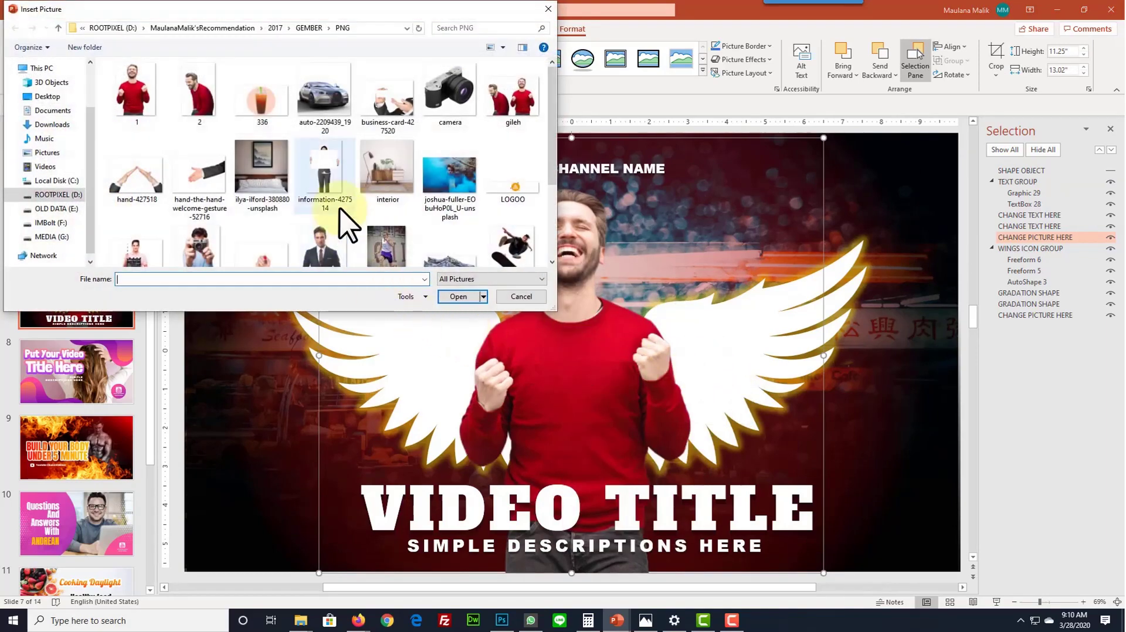
scroll(340, 210, "down", 3)
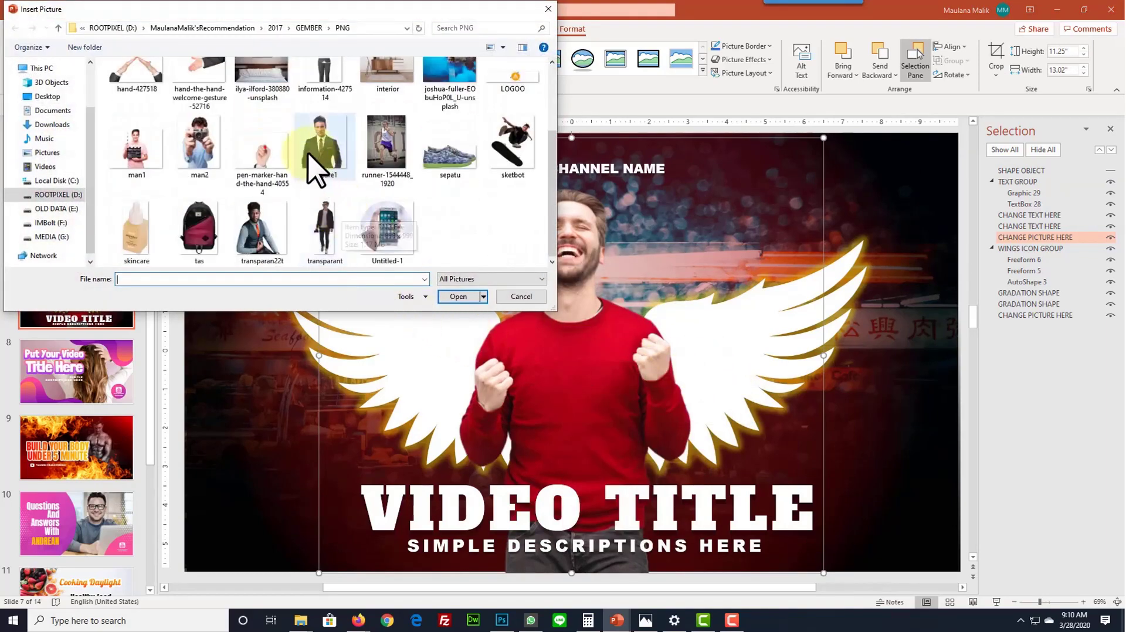
double_click(199, 140)
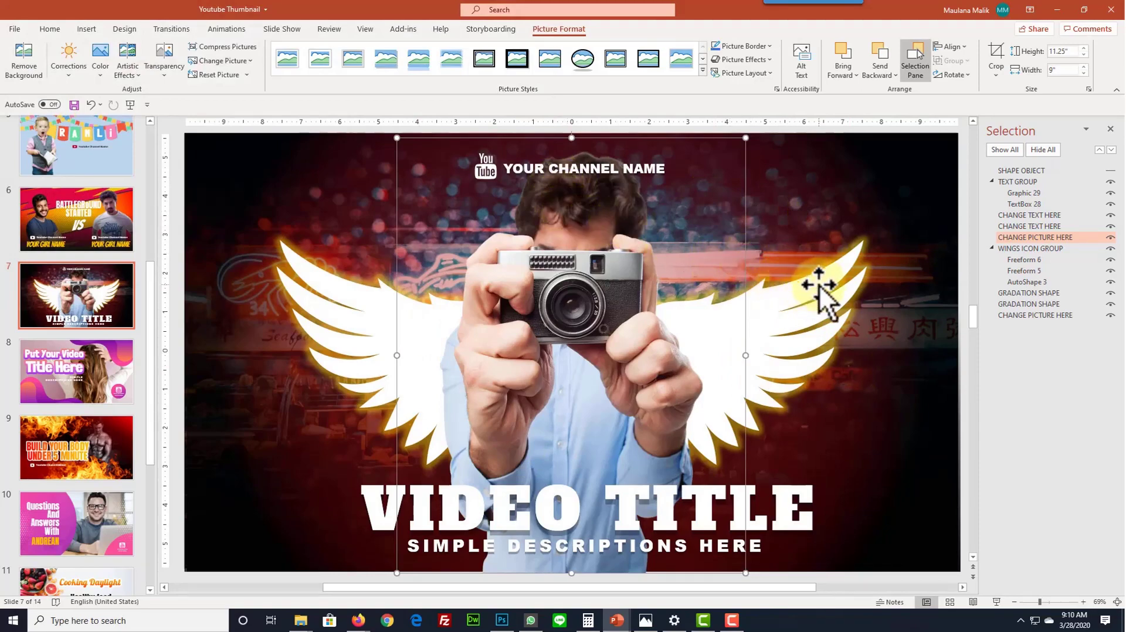
Change the thumbnail title from VIDEO TITLE to 'JUDUL VIDEO ANDA'.
left_click(906, 384)
left_click(498, 498)
left_click_drag(355, 498, 842, 513)
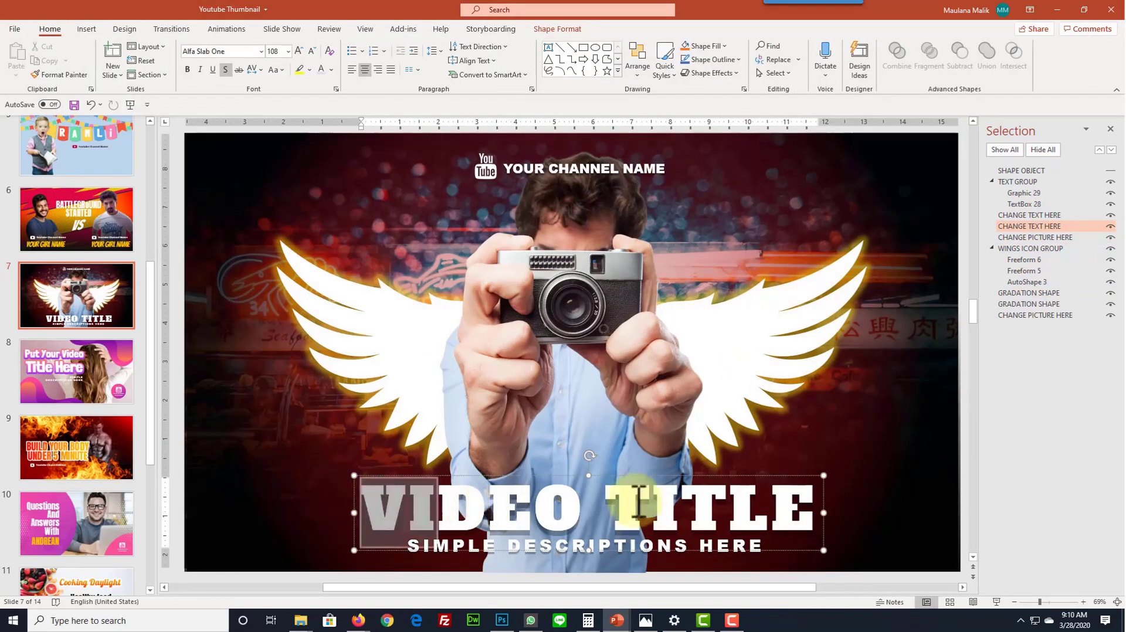
type("JU")
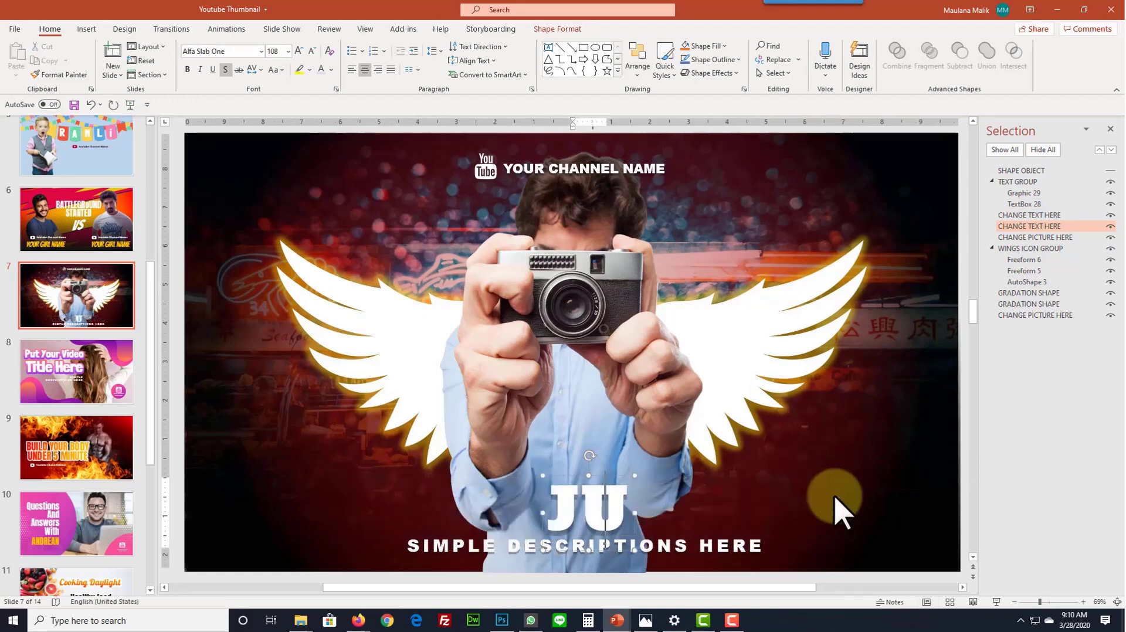
type("DUL VIDEO ANDA")
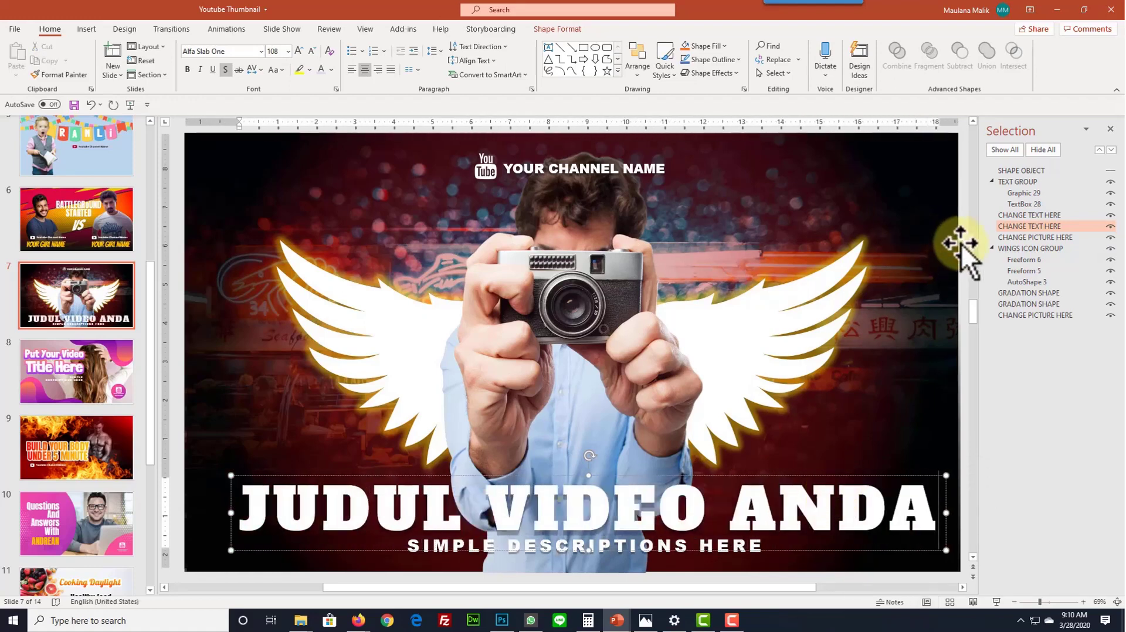
left_click(943, 244)
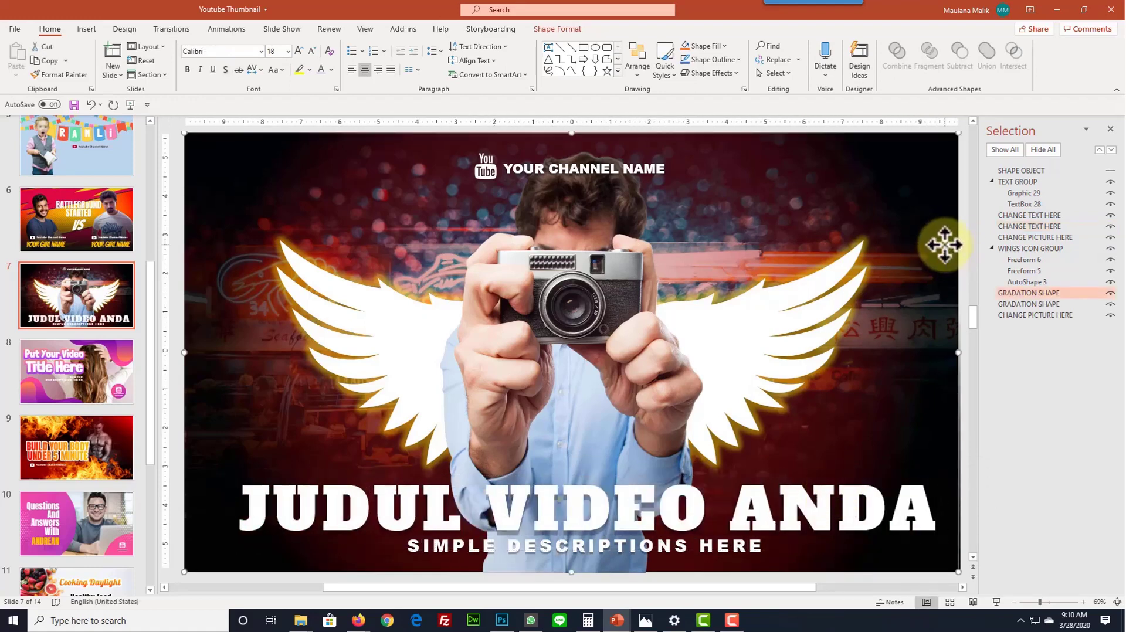
Replace the background photo with the blue-smoke portrait and send it behind all layers.
left_click(1022, 315)
key("Delete")
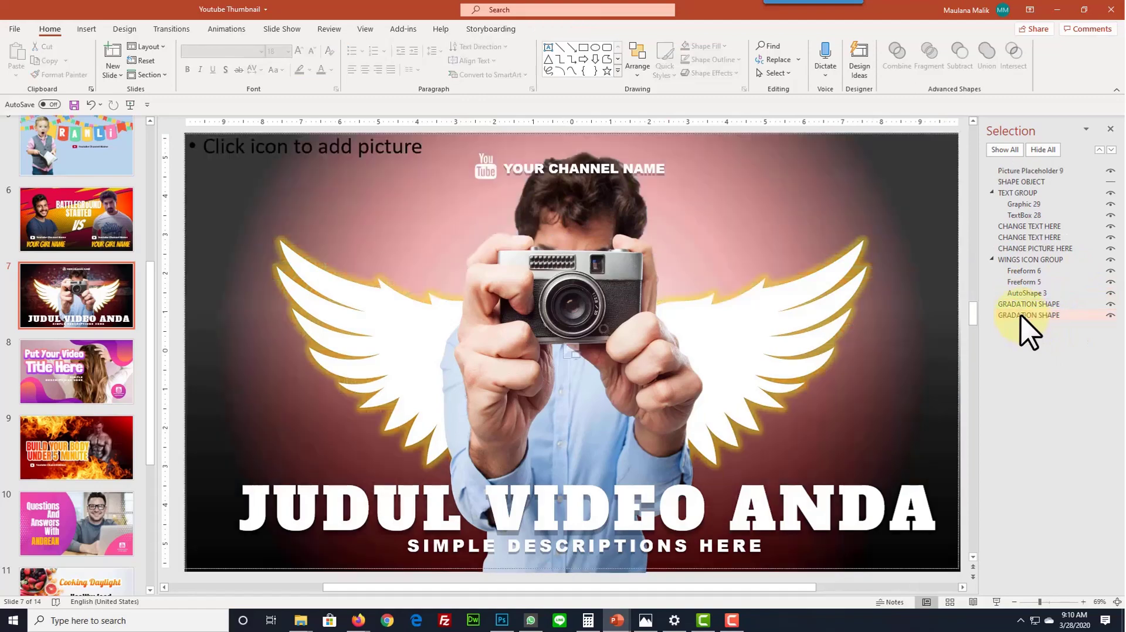
left_click(571, 352)
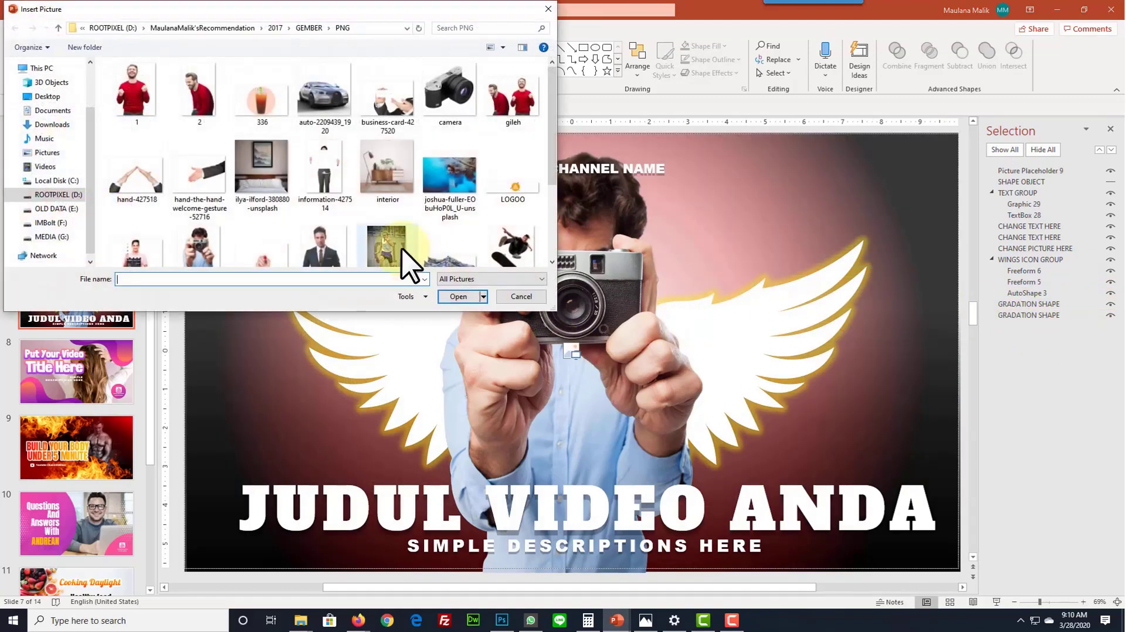
double_click(442, 186)
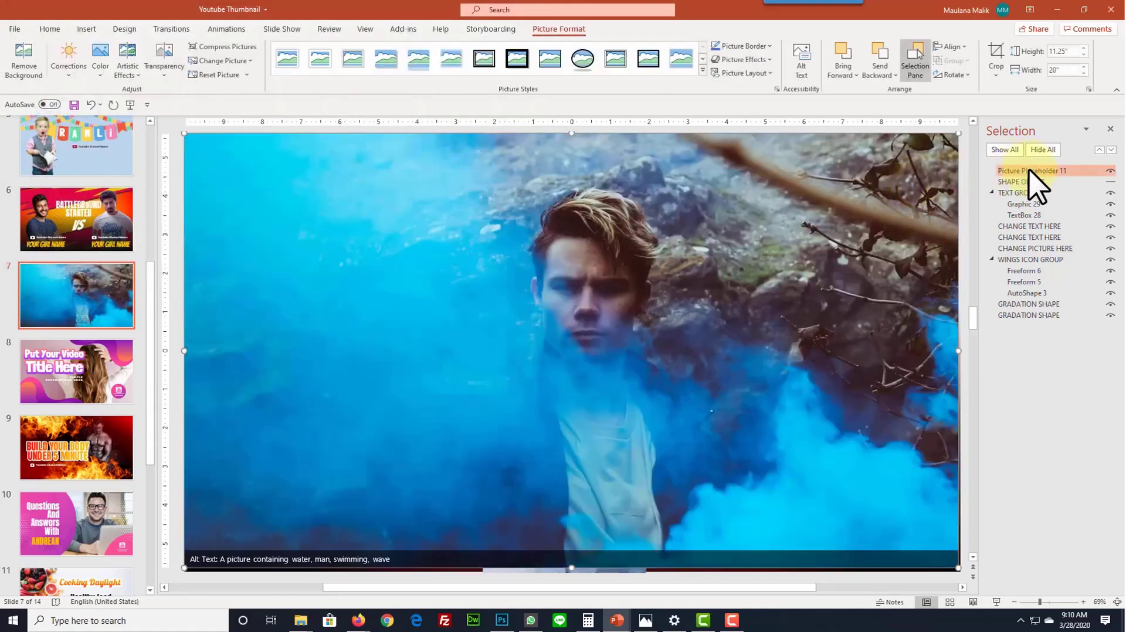
mouse_move(1029, 170)
left_mouse_down()
mouse_move(1022, 333)
mouse_move(1019, 324)
left_mouse_up()
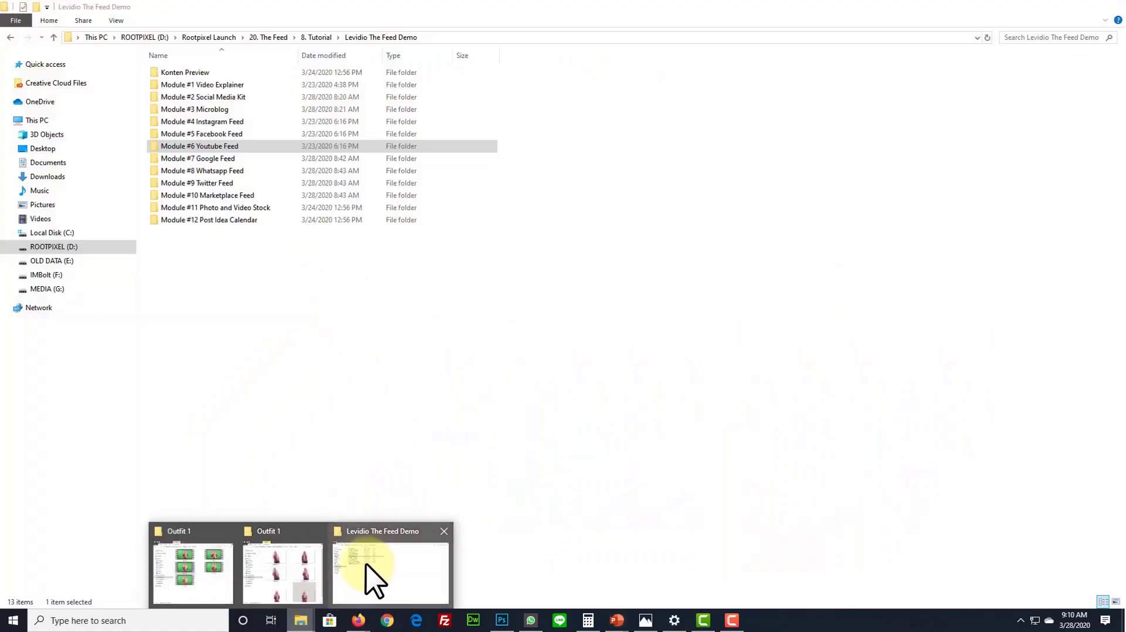
In the 300x600 deck, replace the round food photo with the Untitled-1 image.
left_click(365, 563)
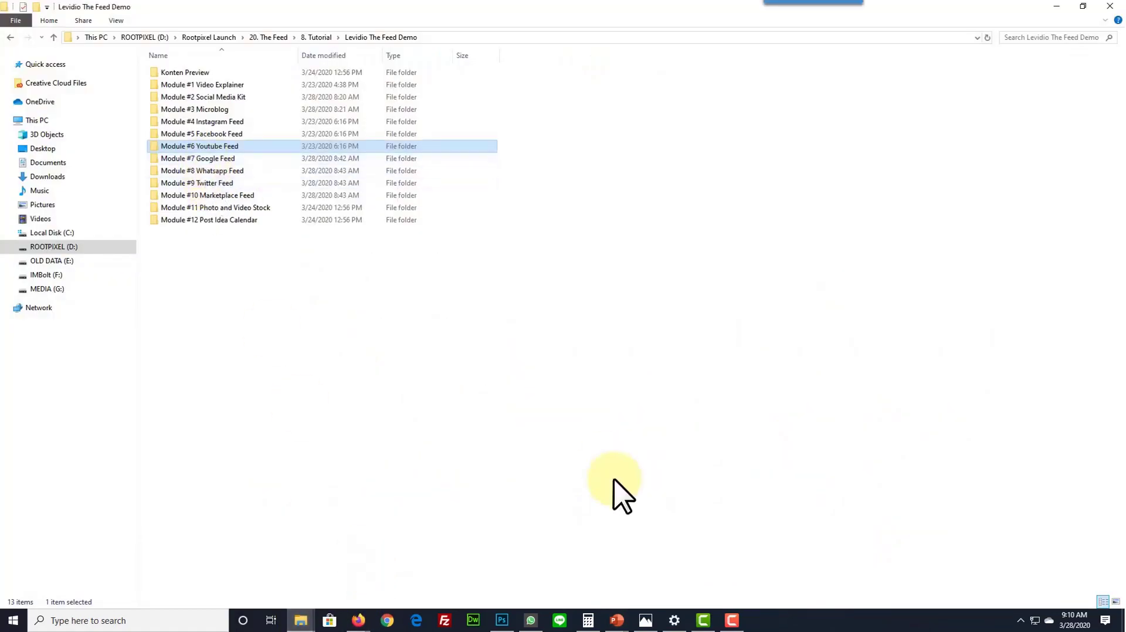
mouse_move(617, 621)
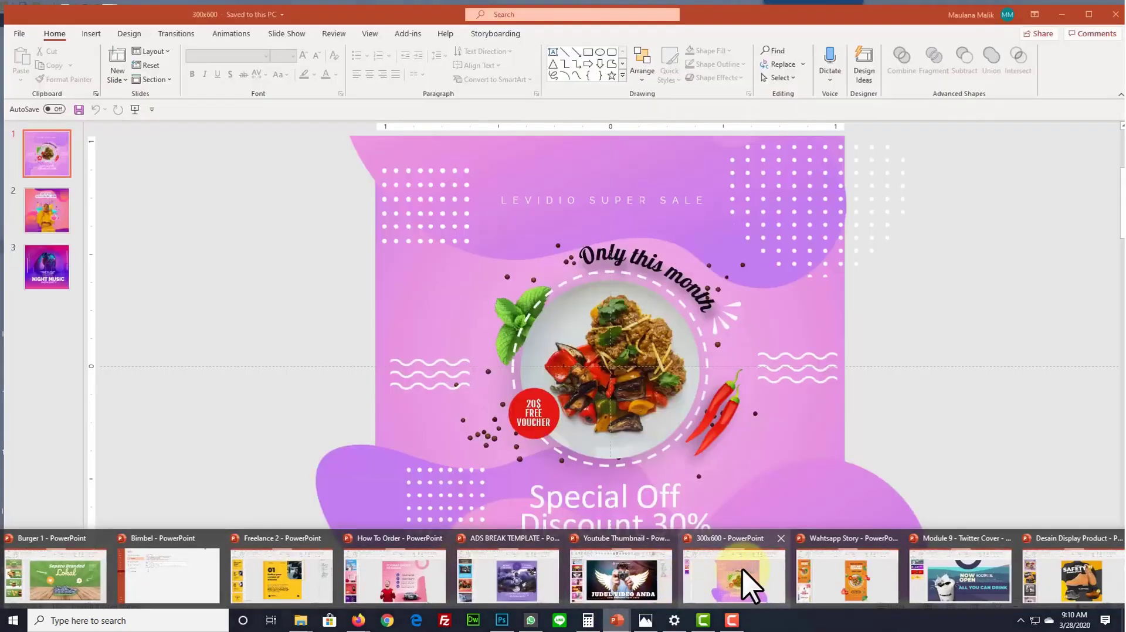
left_click(742, 568)
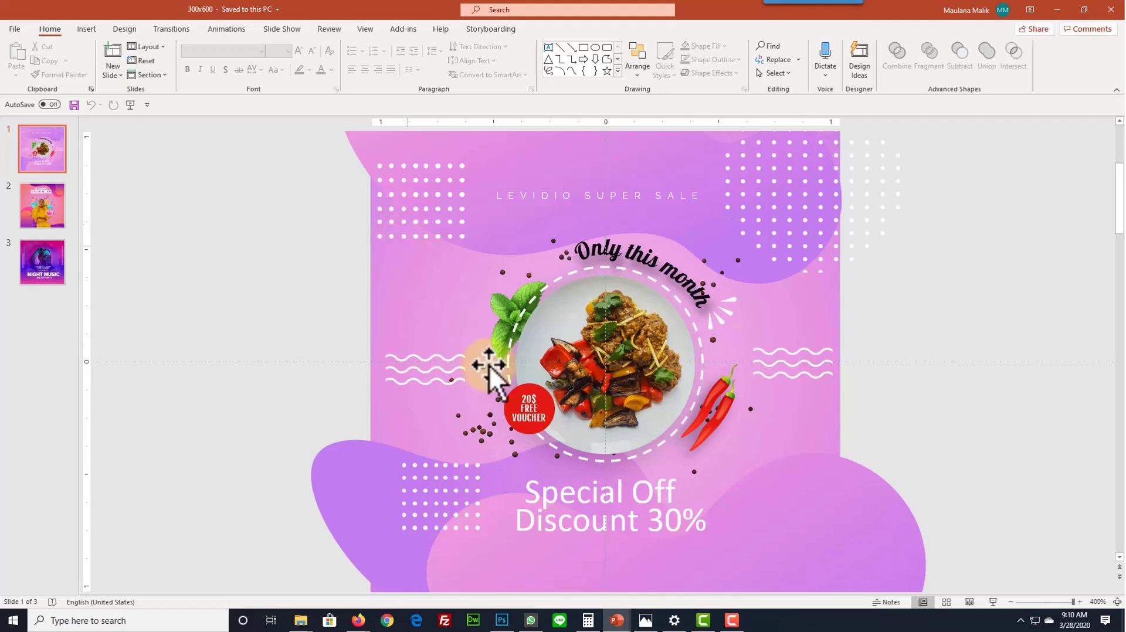
scroll(669, 340, "down", 2)
left_click(580, 333)
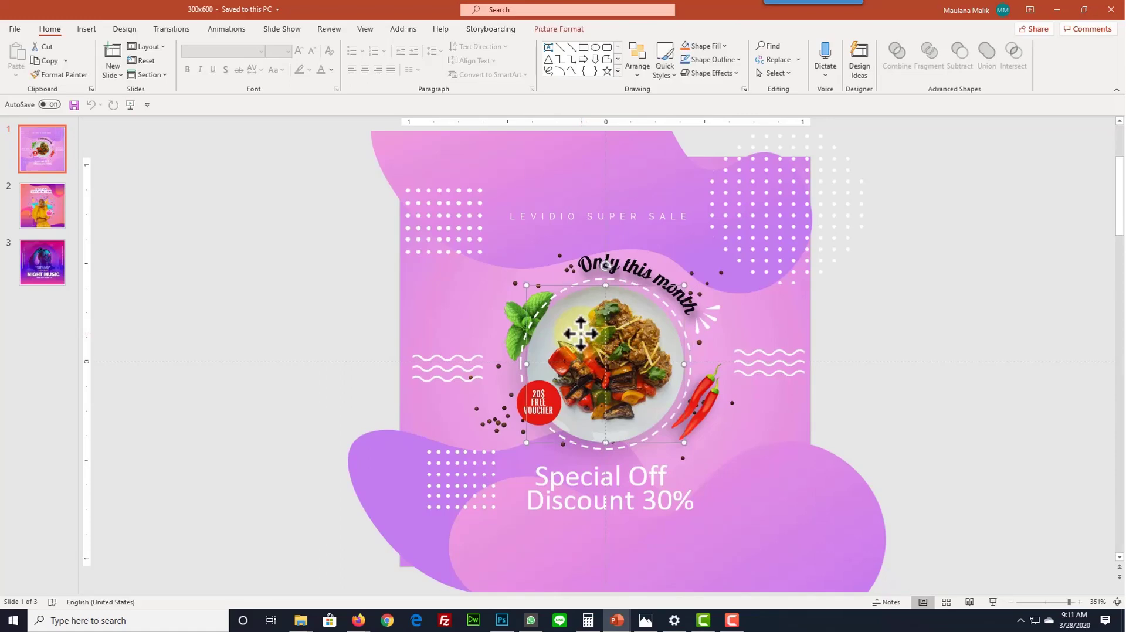
right_click(580, 333)
mouse_move(627, 415)
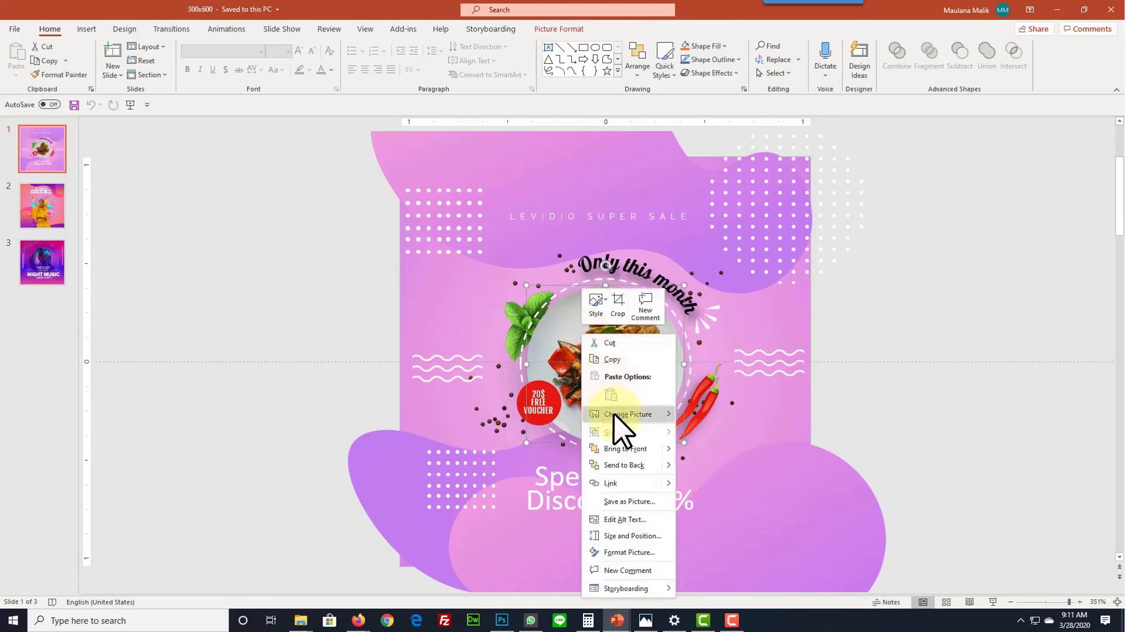
left_click(691, 416)
scroll(505, 212, "down", 3)
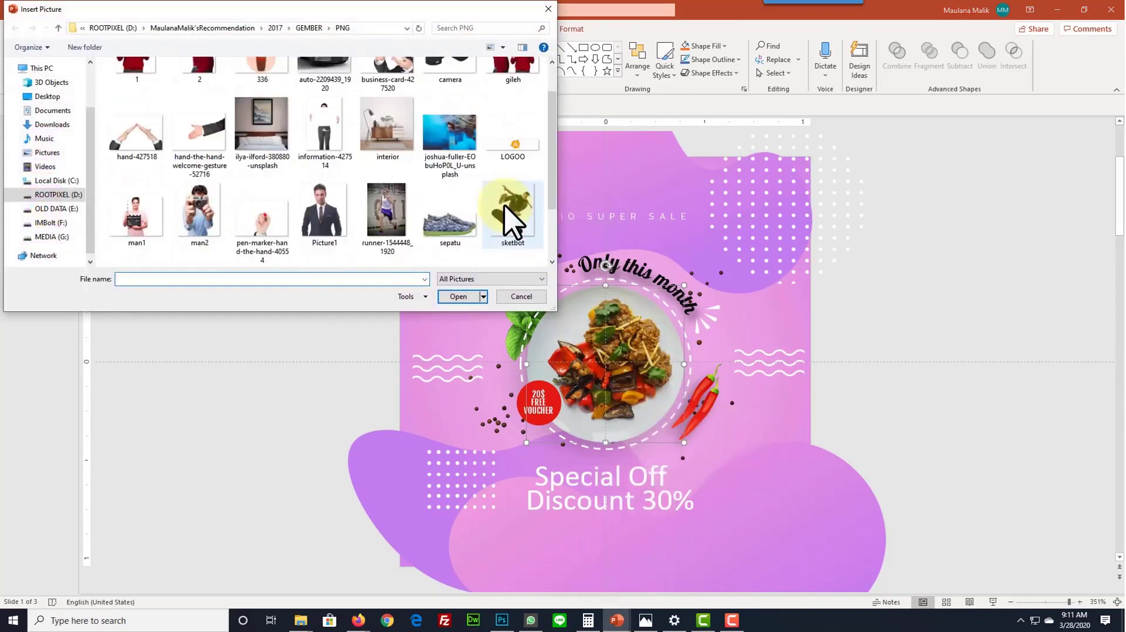
scroll(446, 223, "down", 2)
left_click(365, 227)
double_click(365, 227)
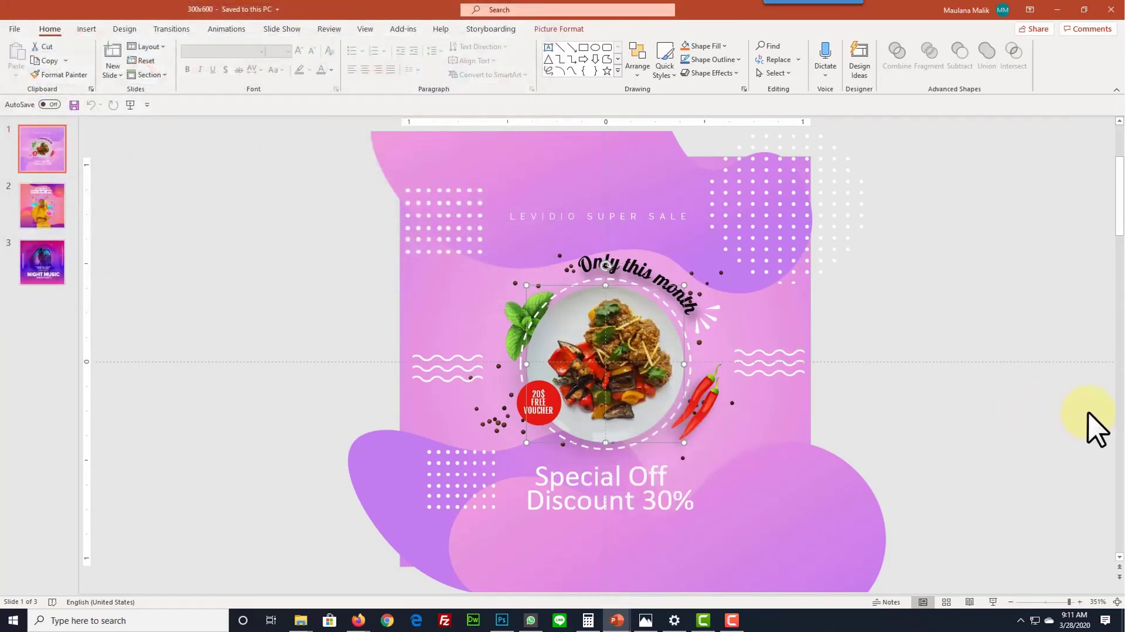
left_click(597, 265)
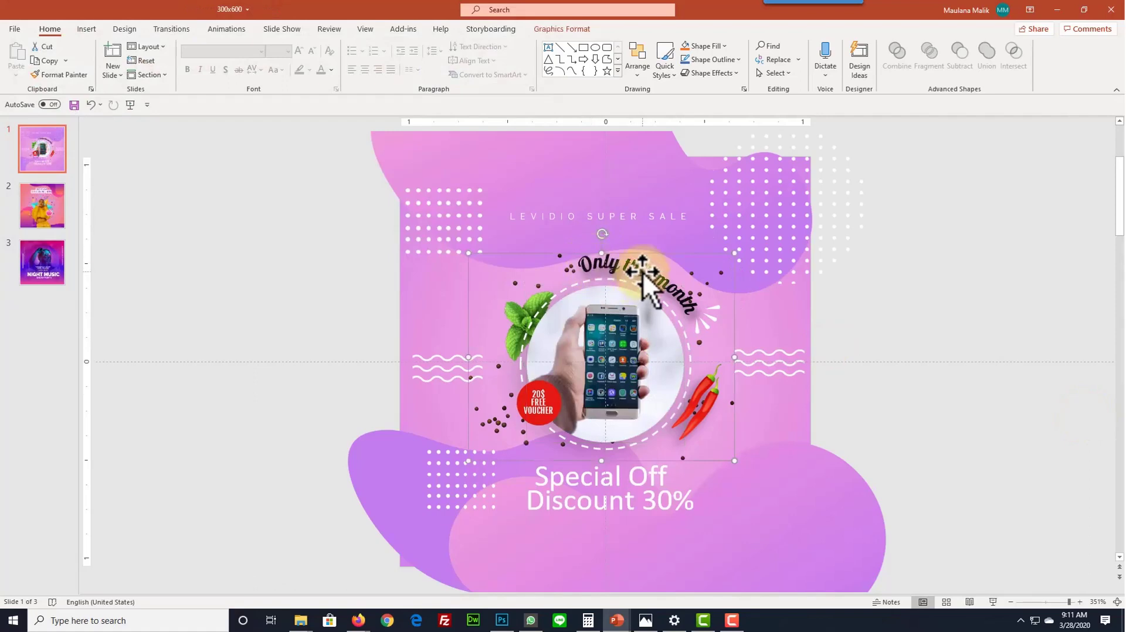
Change the discount text from Discount 30% to 'DISKON 22%'.
left_click(611, 501)
key("ctrl+a")
key("Delete")
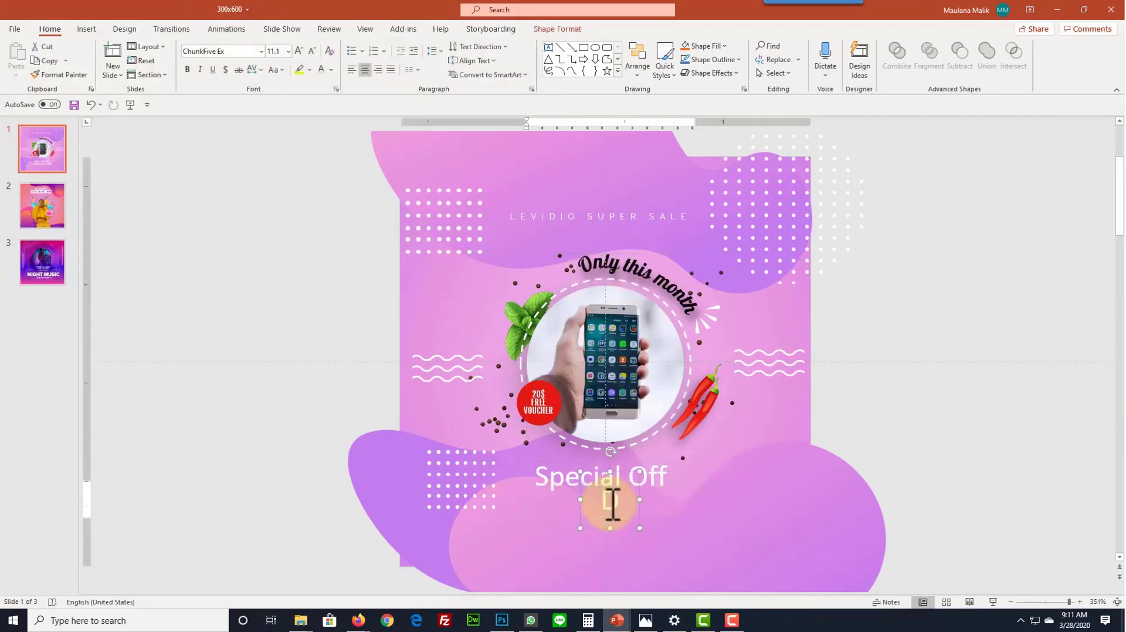
type("DISKON 22")
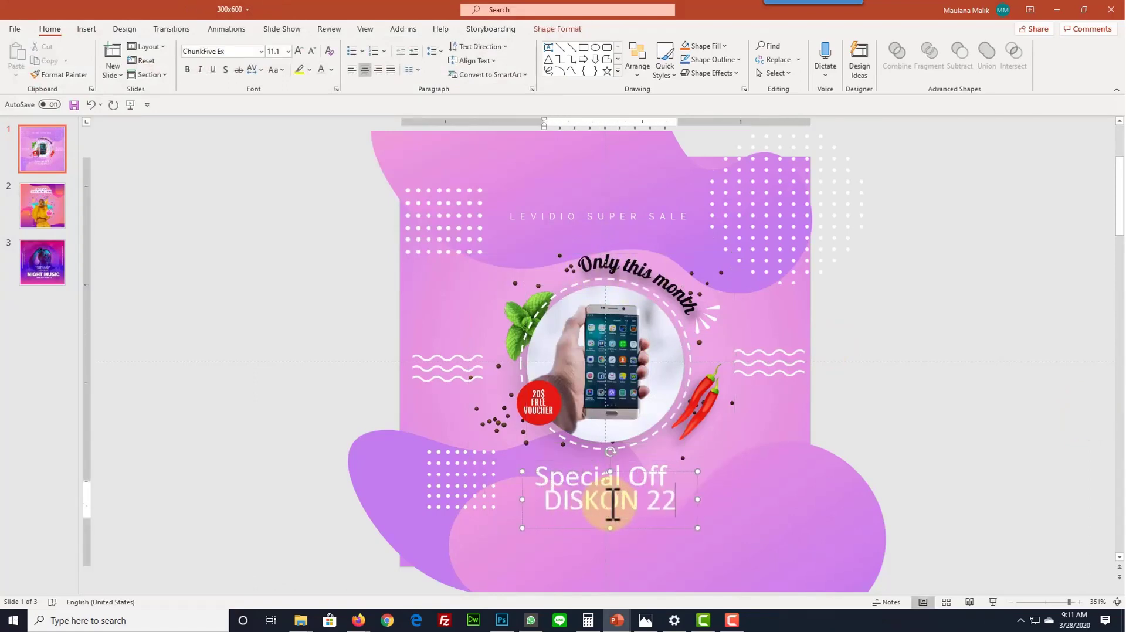
type("%")
left_click(997, 453)
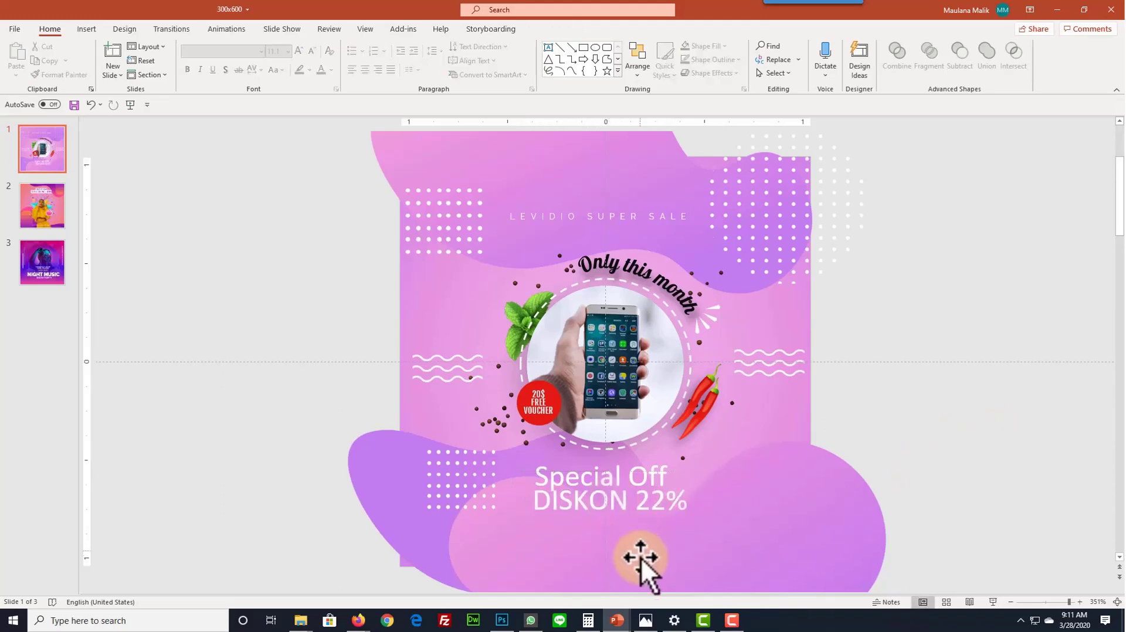
mouse_move(301, 621)
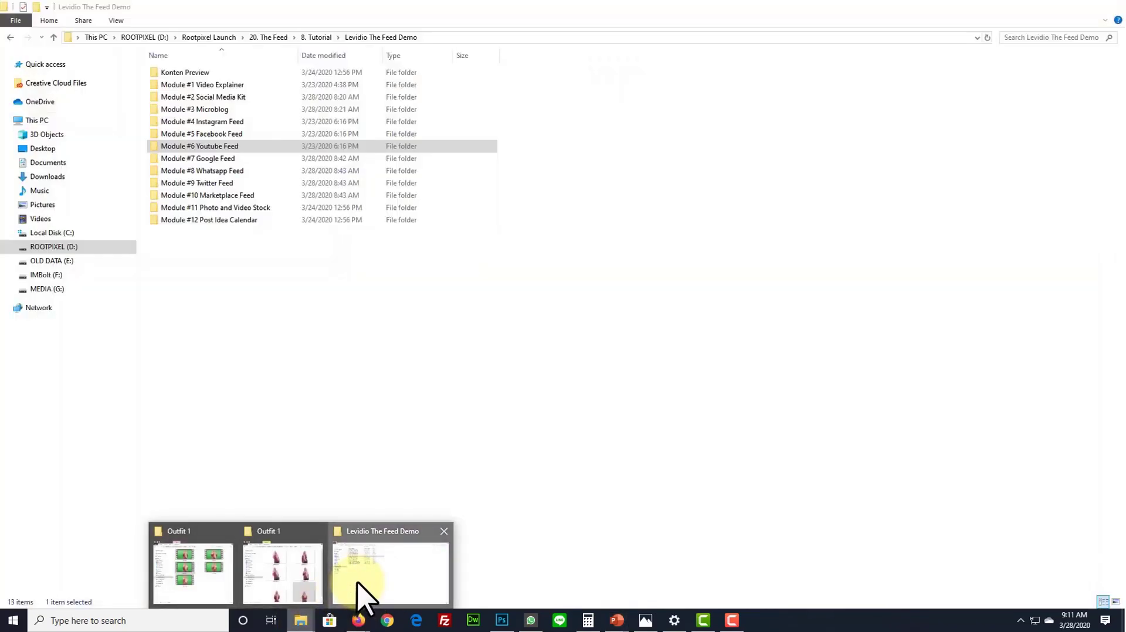
Select the Module #8 Whatsapp Feed folder in Explorer, then bring up the open presentations.
left_click(359, 595)
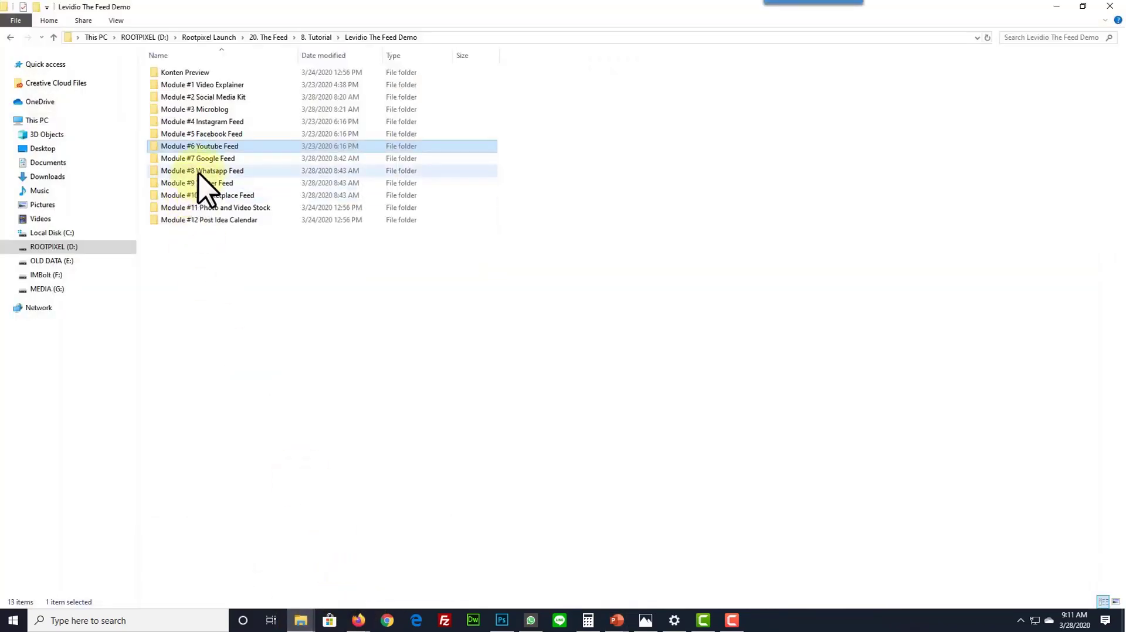
left_click(198, 173)
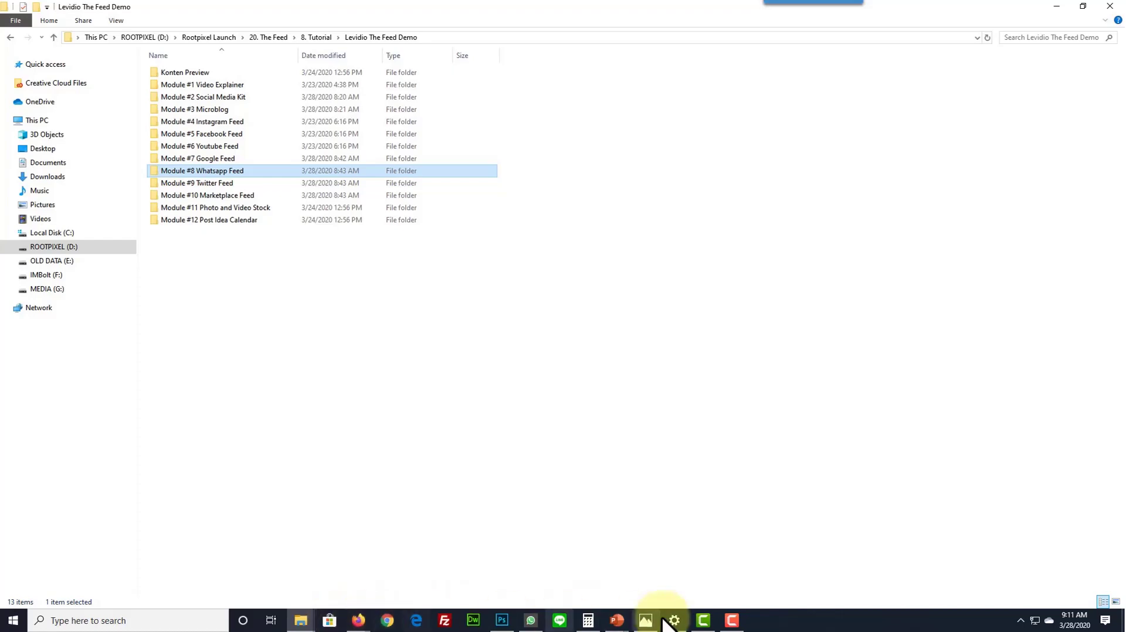
left_click(617, 622)
left_click(617, 622)
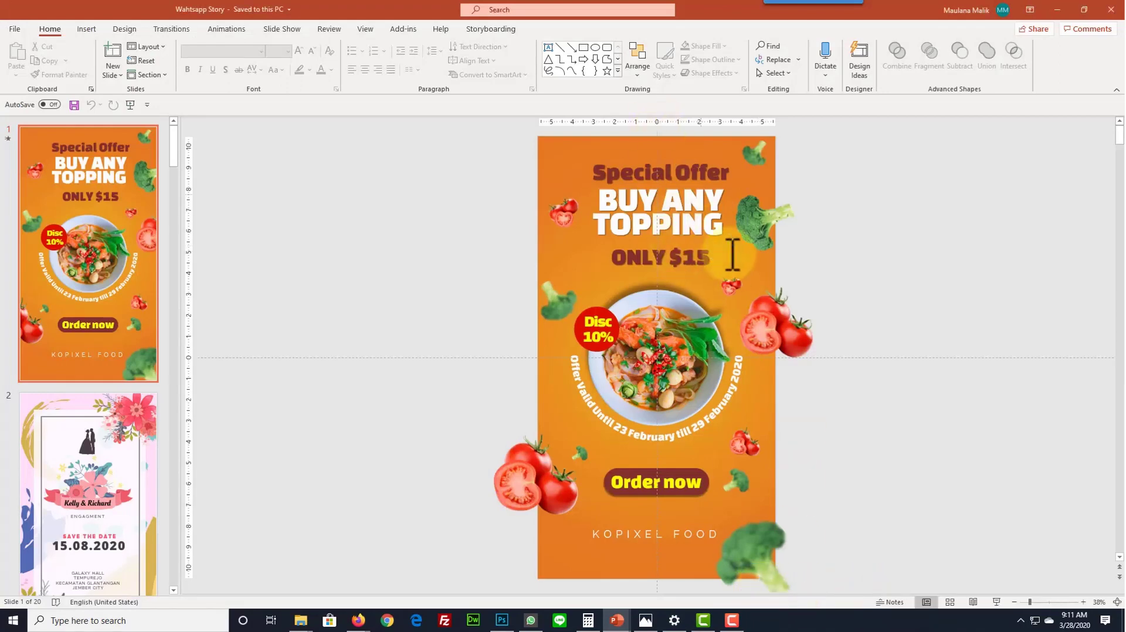
Retype the curved line as 'DISKON INI KHUSUS UNTUK TEMIN WA SAYA' and change the badge to Disc 70%.
mouse_move(658, 350)
left_mouse_down()
mouse_move(725, 356)
mouse_move(593, 385)
left_mouse_up()
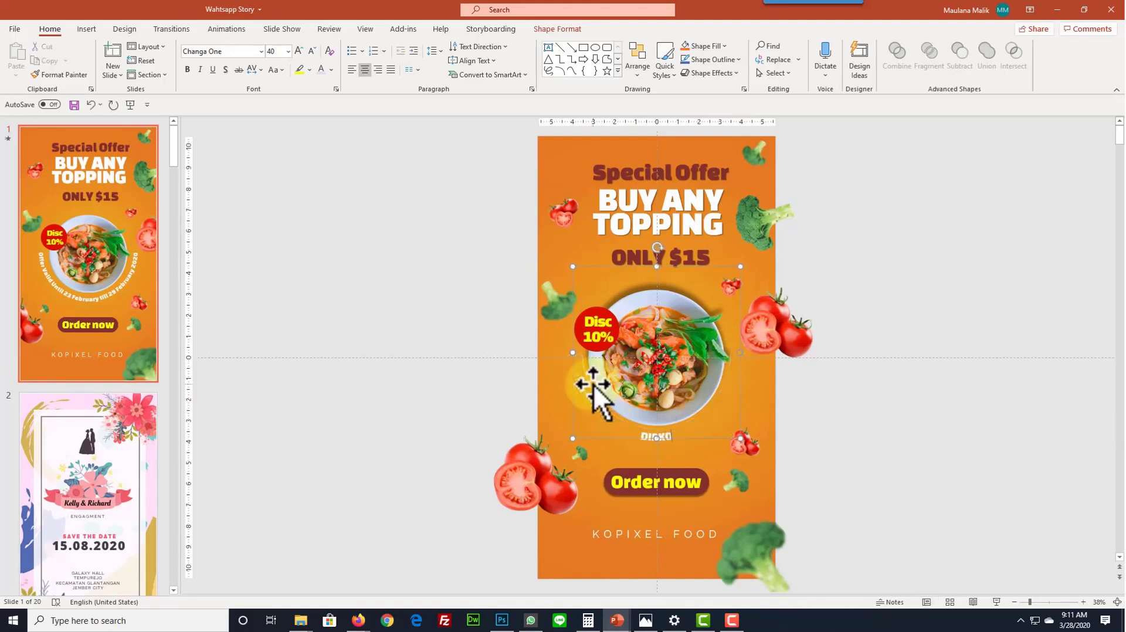
type("DISKON INI KHUSU")
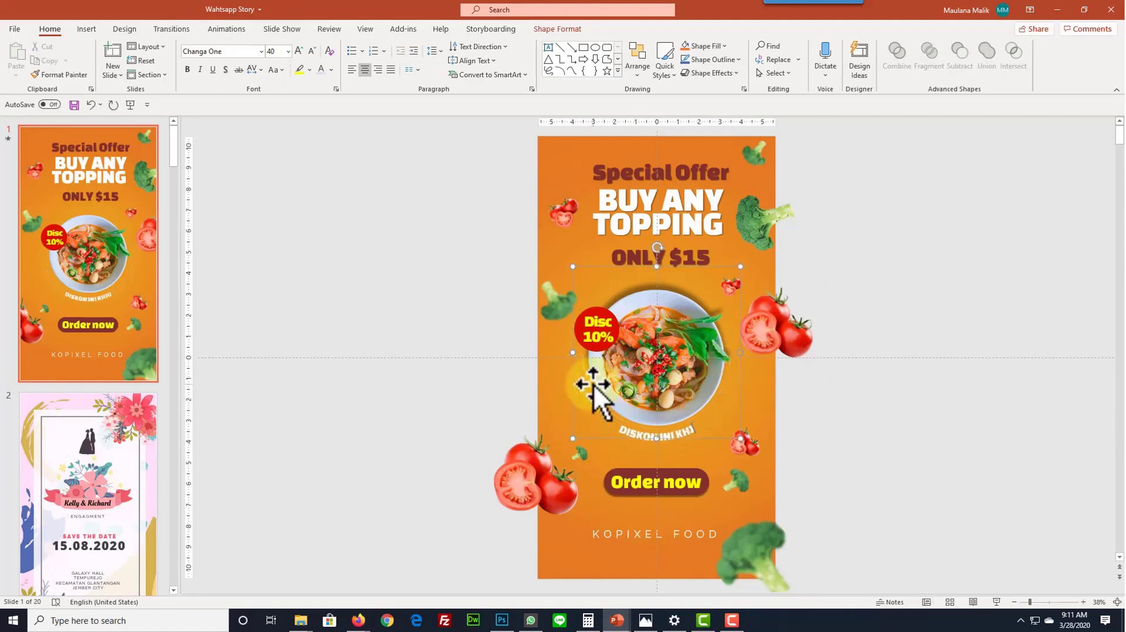
type("S UNTUK")
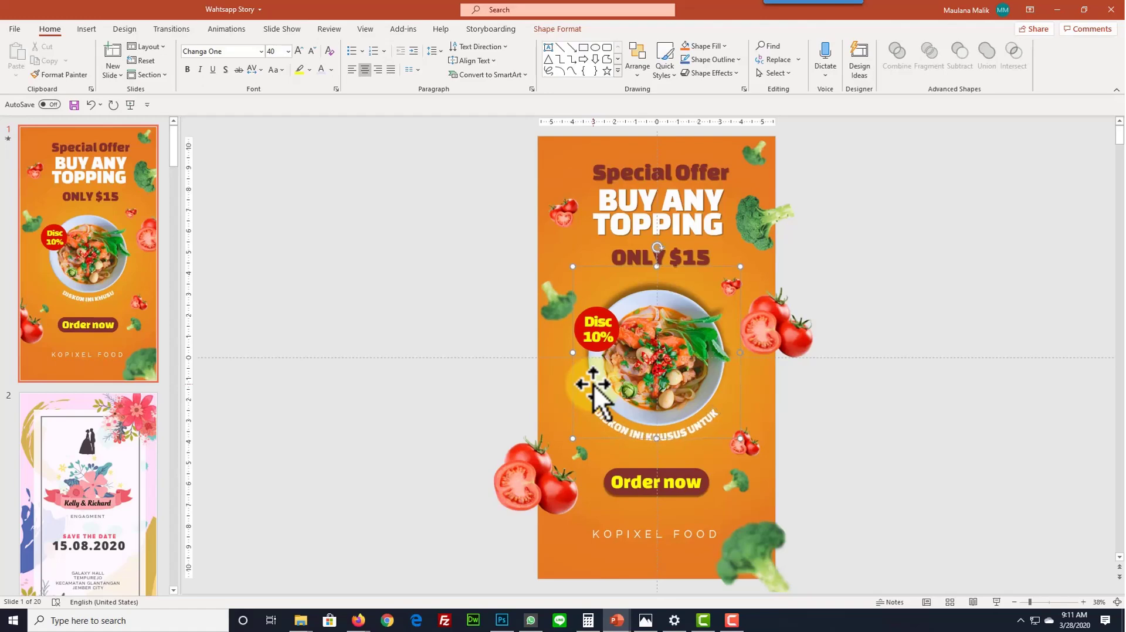
type(" TEMIN WA SAYA")
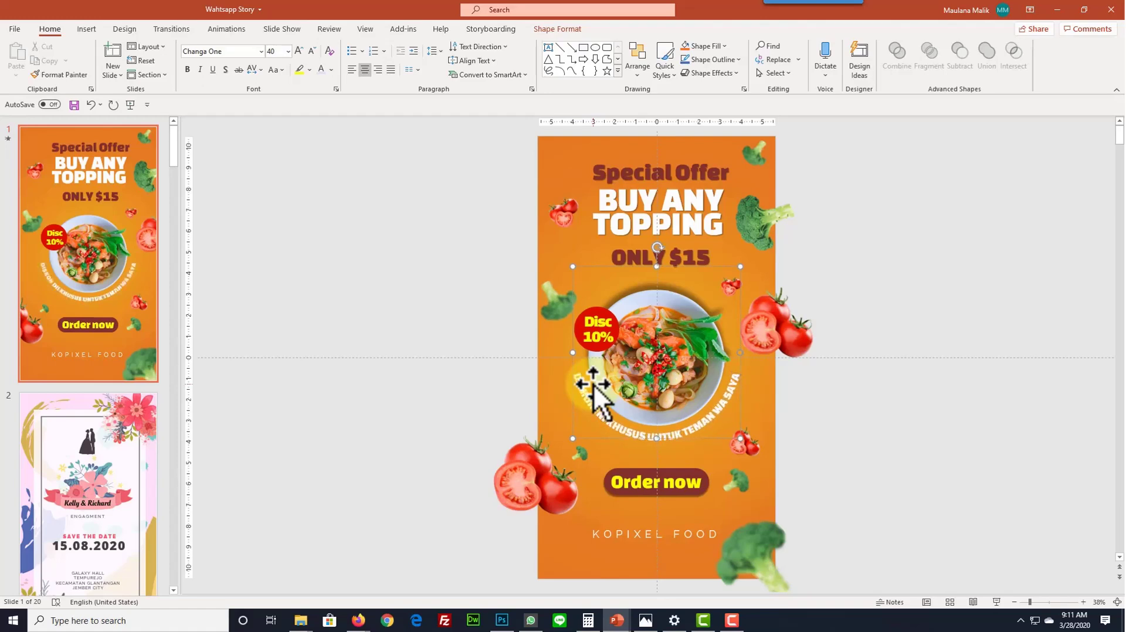
left_click(593, 337)
key("BackSpace")
type("7")
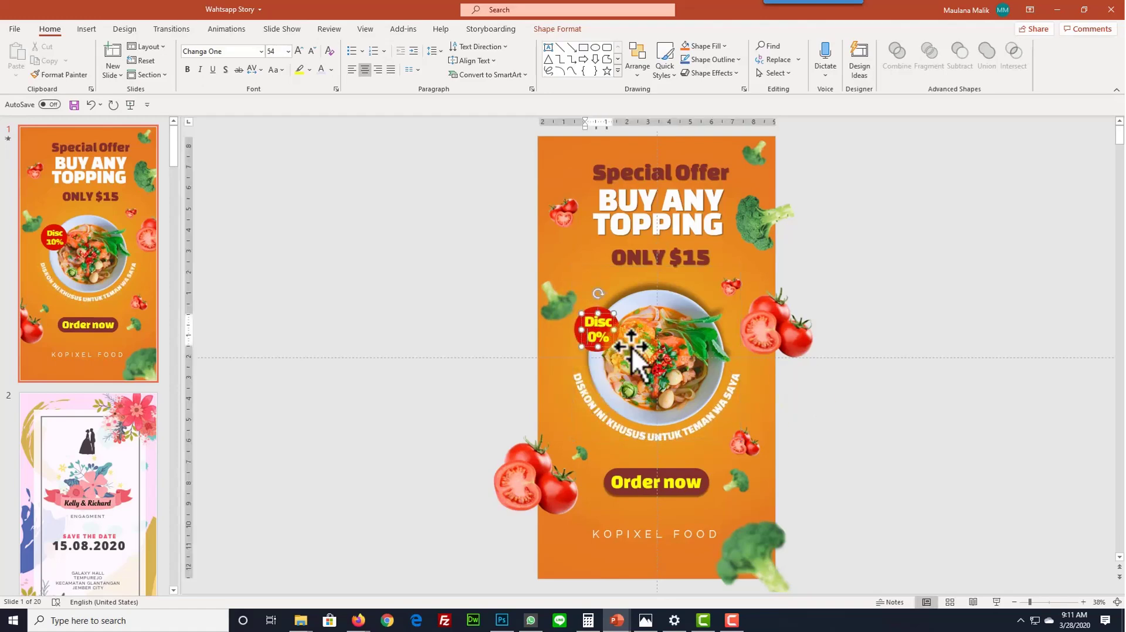
Move the curved DISKON text below Order now.
left_click(638, 364)
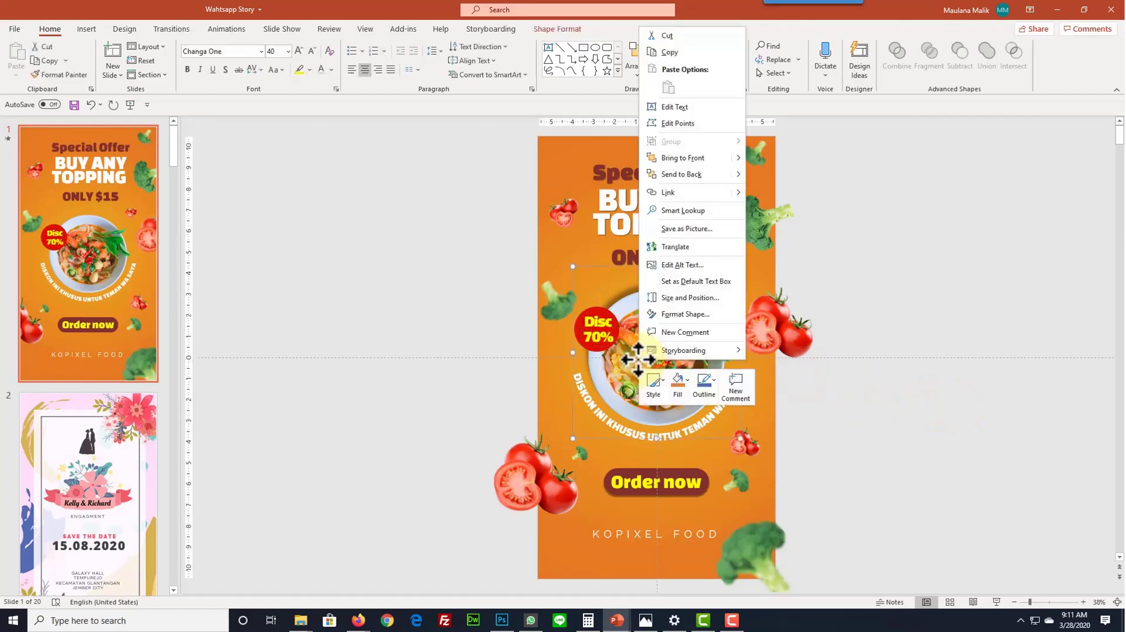
right_click(638, 363)
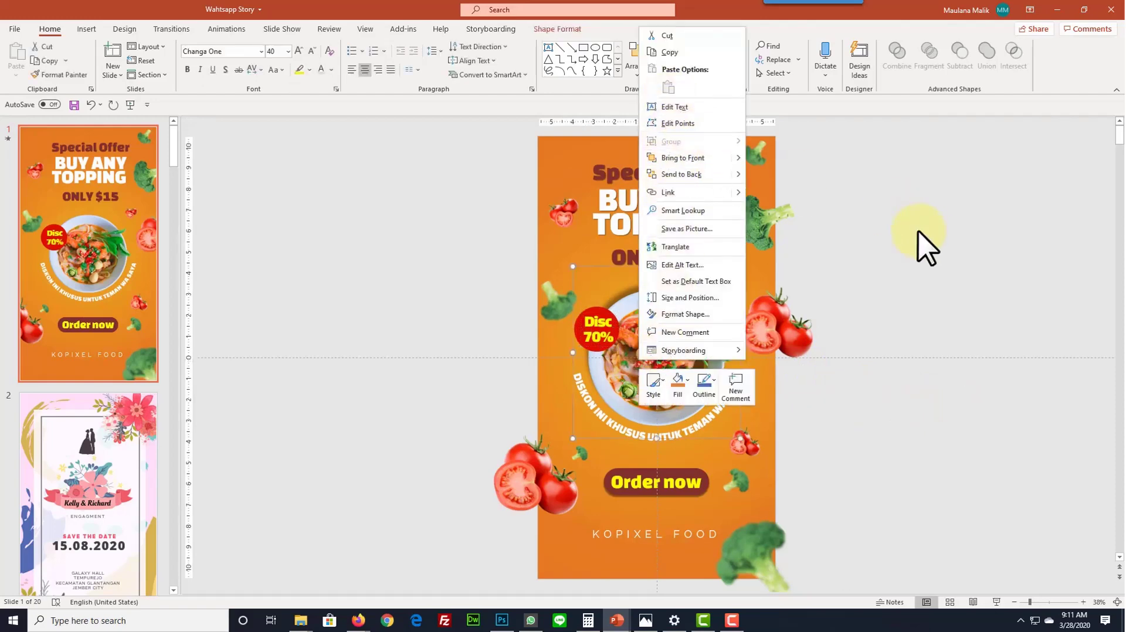
key("Escape")
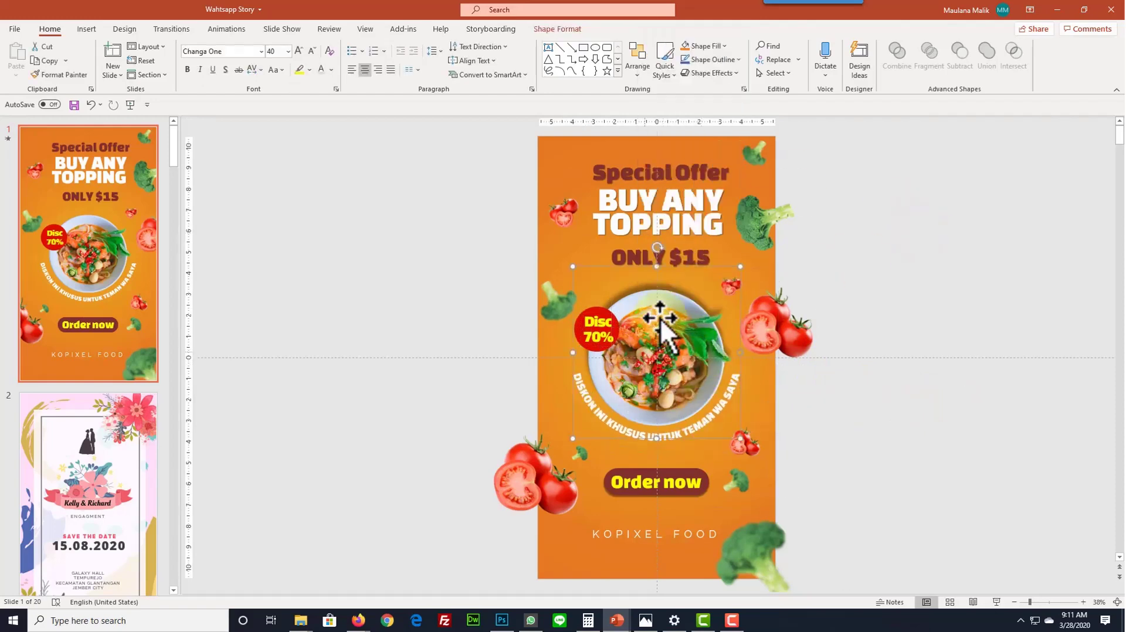
left_click_drag(660, 379, 672, 513)
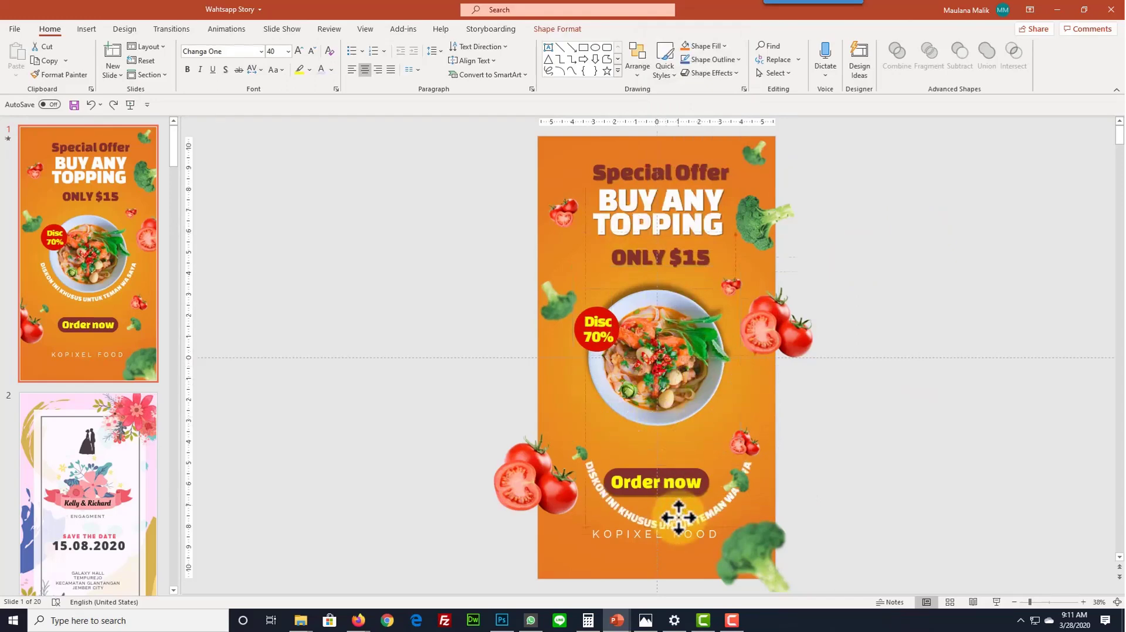
Replace the plate photo with the phone image from a file.
left_click(640, 311)
right_click(642, 304)
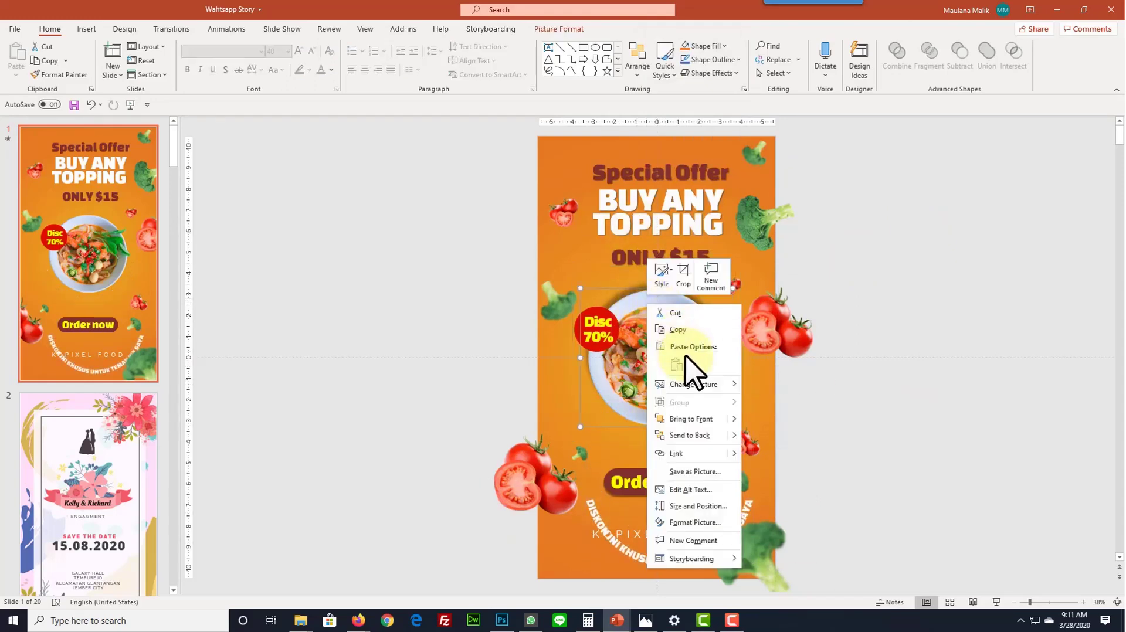
left_click(762, 383)
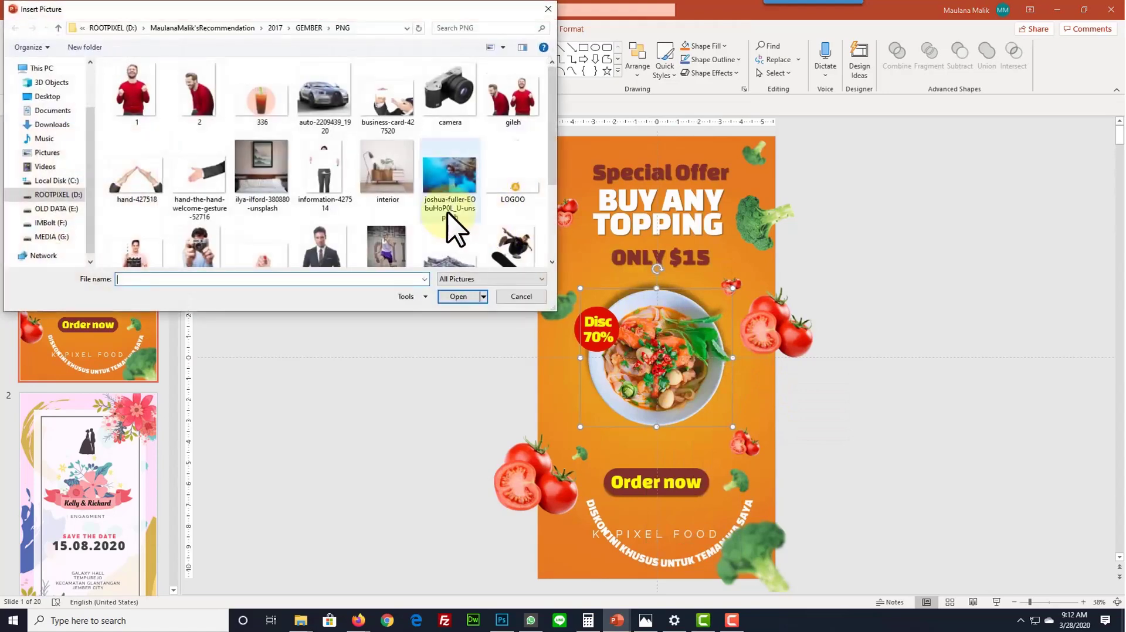
scroll(448, 212, "down", 2)
scroll(448, 215, "down", 2)
double_click(394, 226)
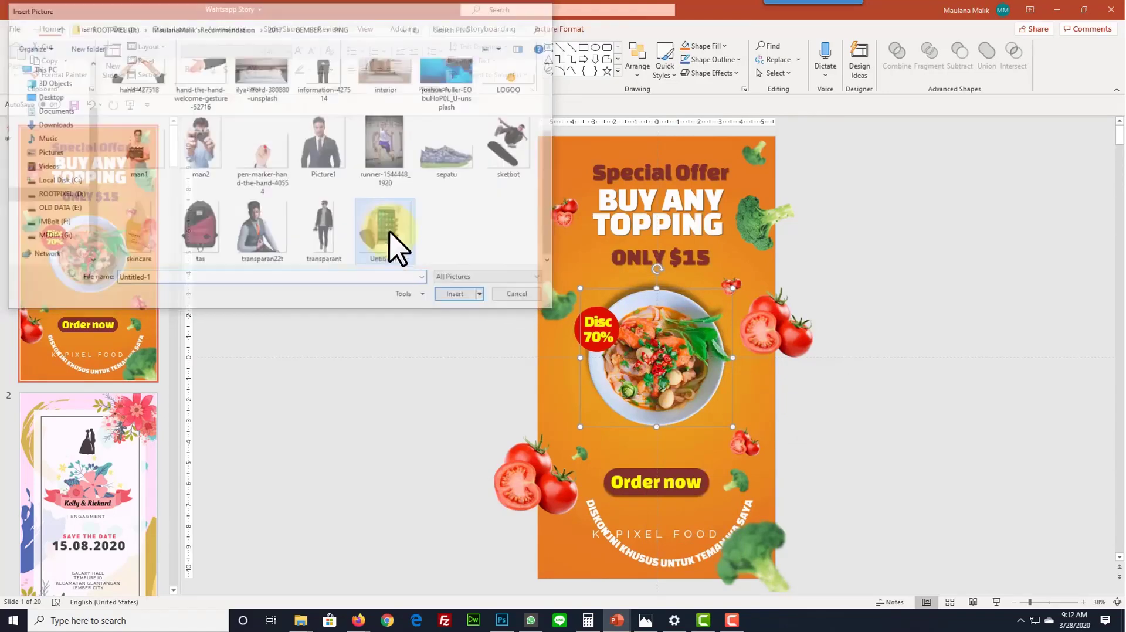
left_click(897, 379)
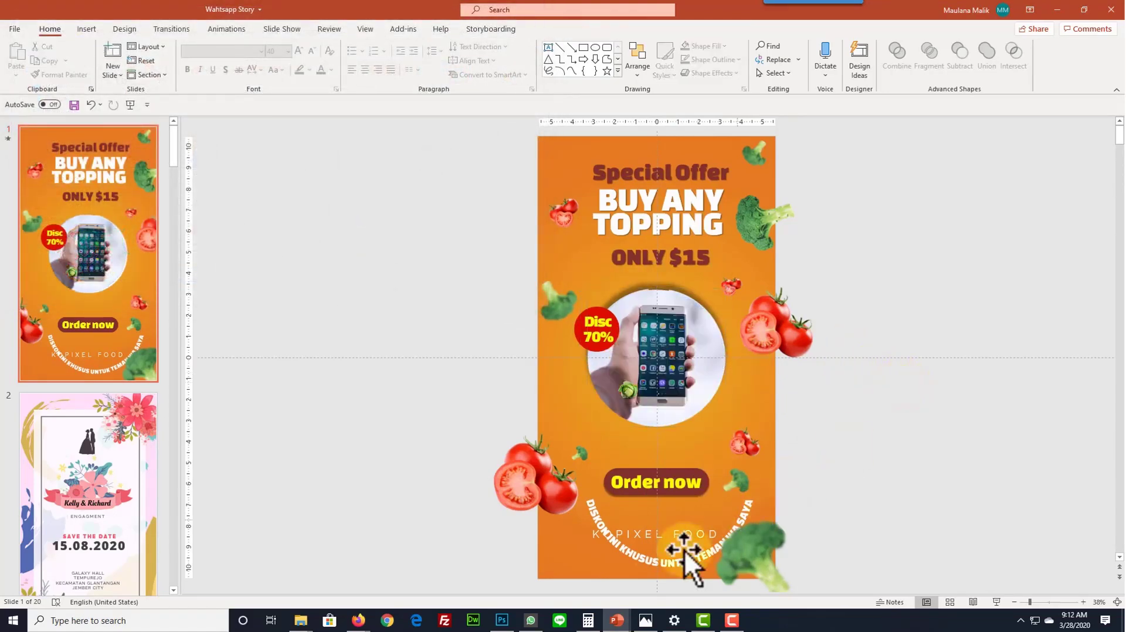
Move the curved DISKON text back up around the phone, preview the animation, and return to Explorer.
left_click(638, 560)
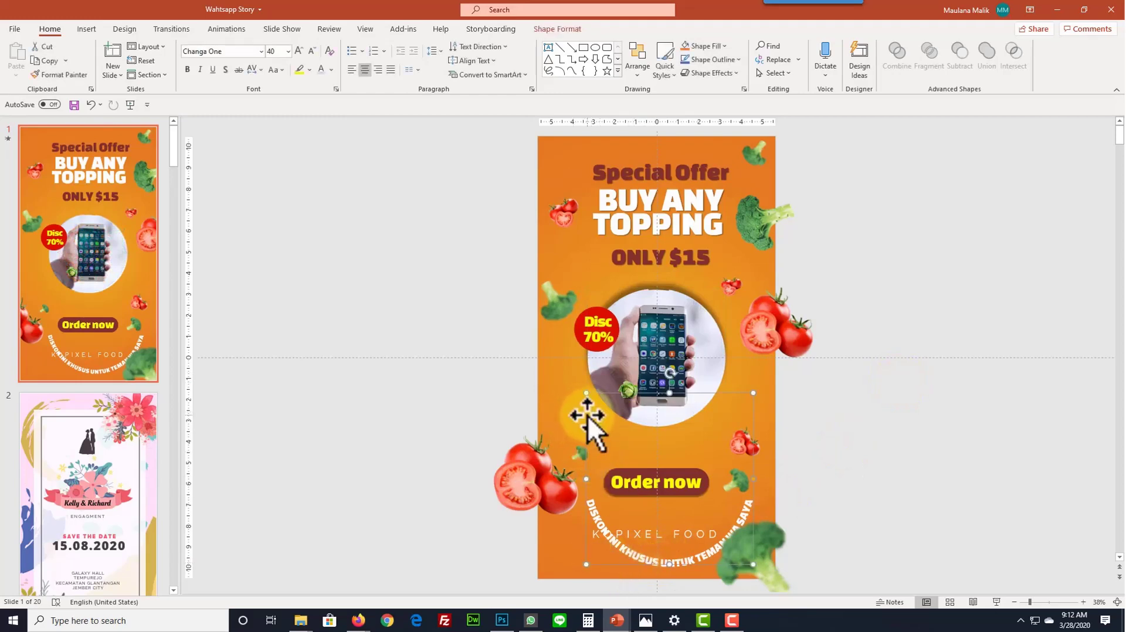
left_click_drag(587, 415, 573, 301)
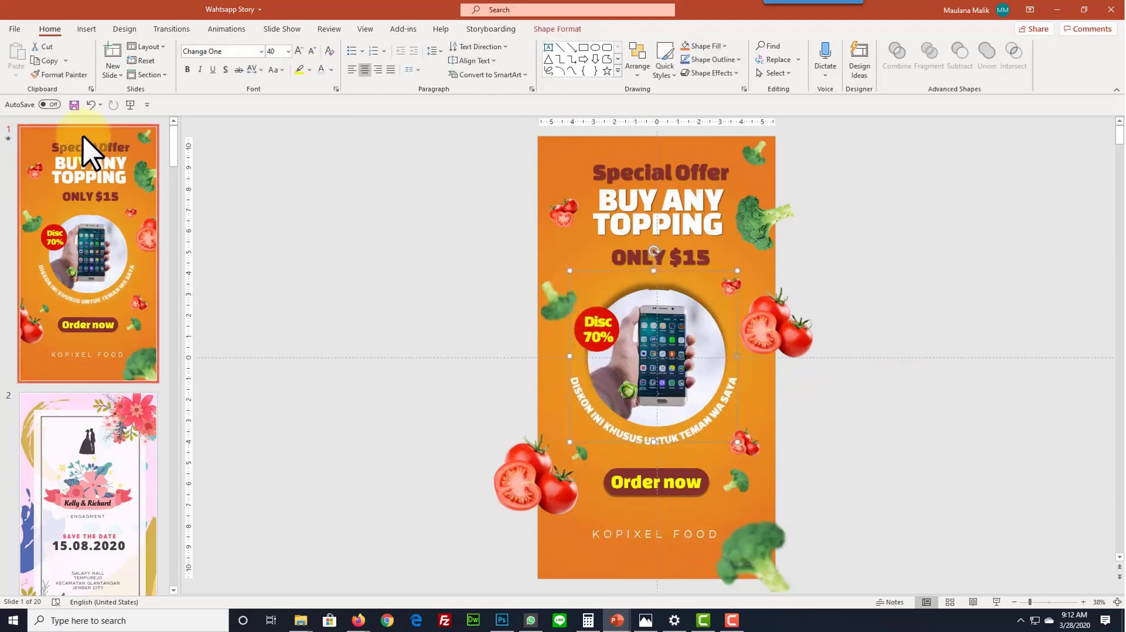
left_click(8, 138)
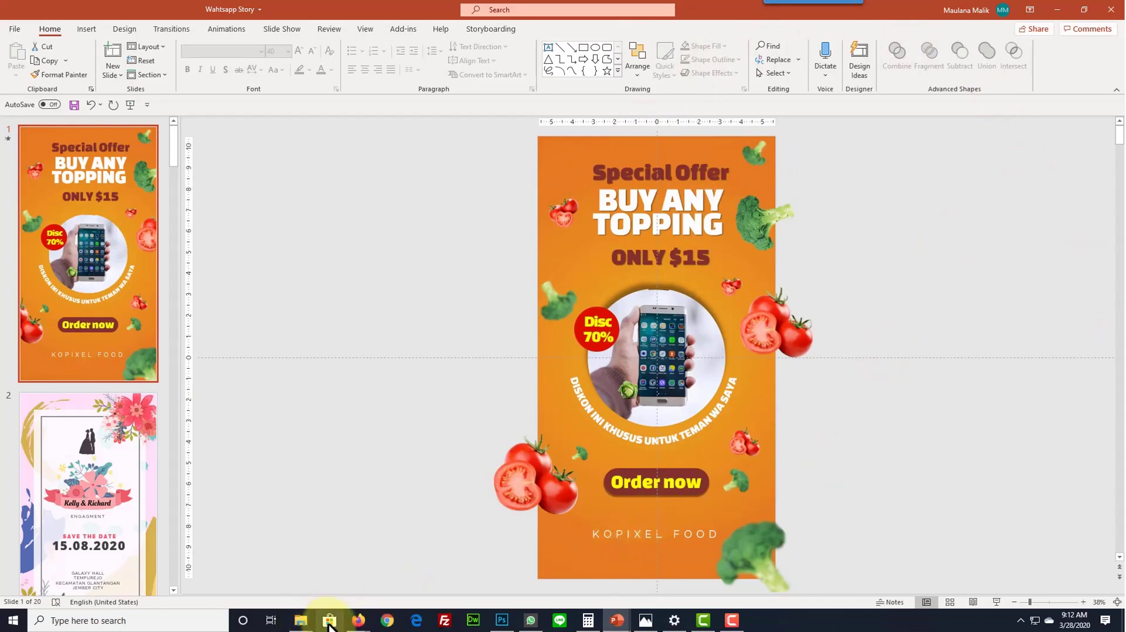
mouse_move(300, 621)
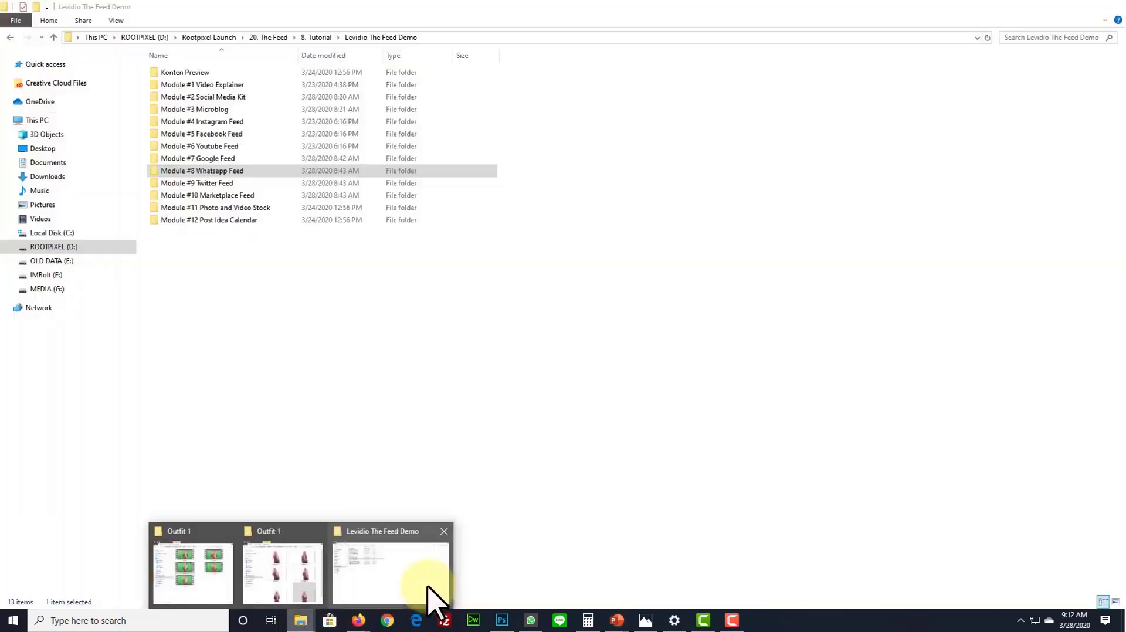
left_click(427, 586)
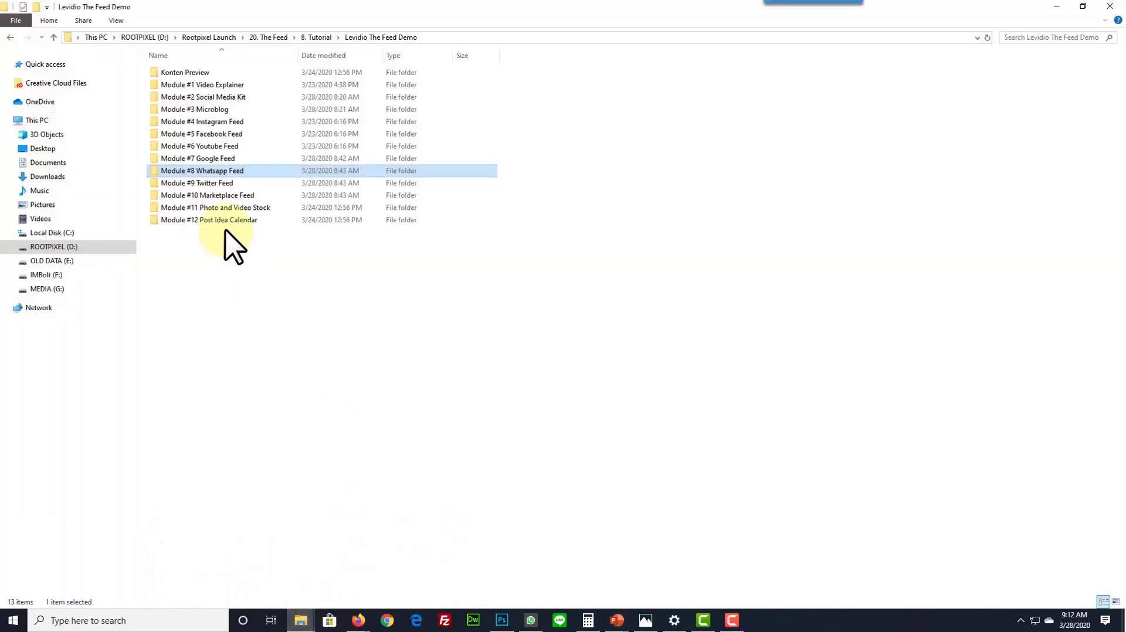
Bring the Module 9 - Twitter Cover deck forward and select the milk cup photo.
left_click(616, 620)
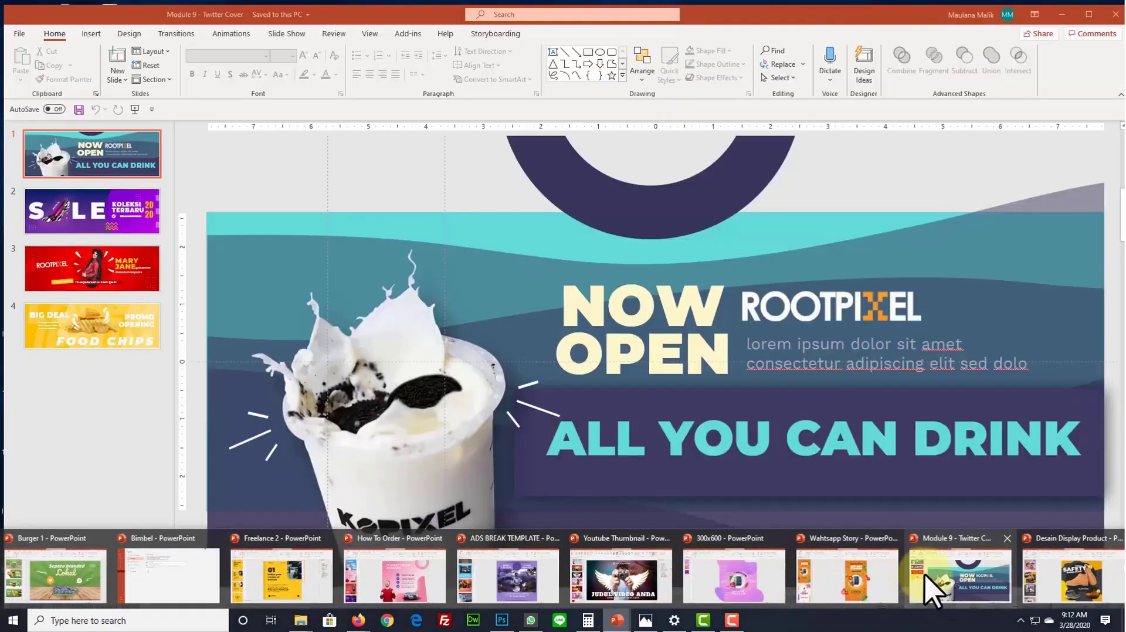
left_click(936, 576)
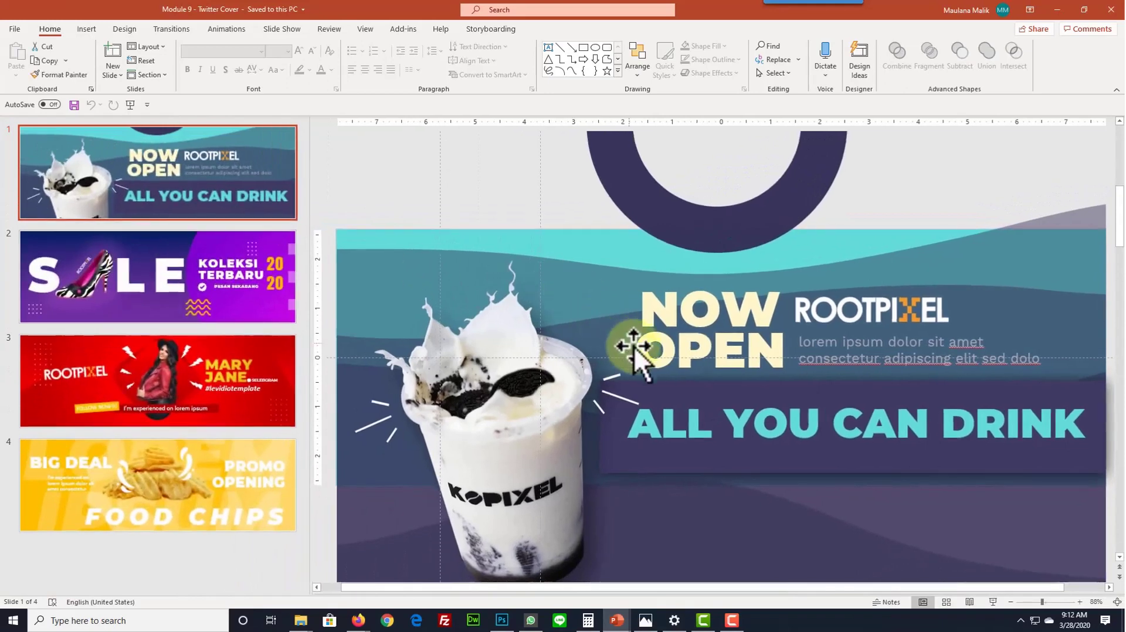
scroll(856, 411, "down", 2)
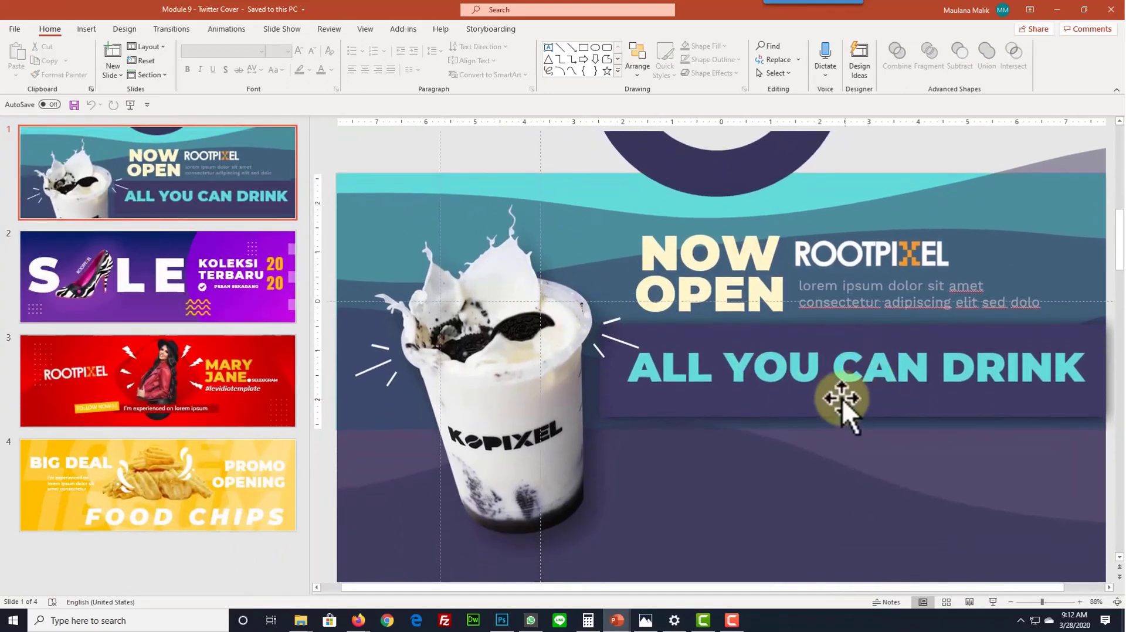
scroll(845, 404, "down", 2, "ctrl")
left_click(595, 425)
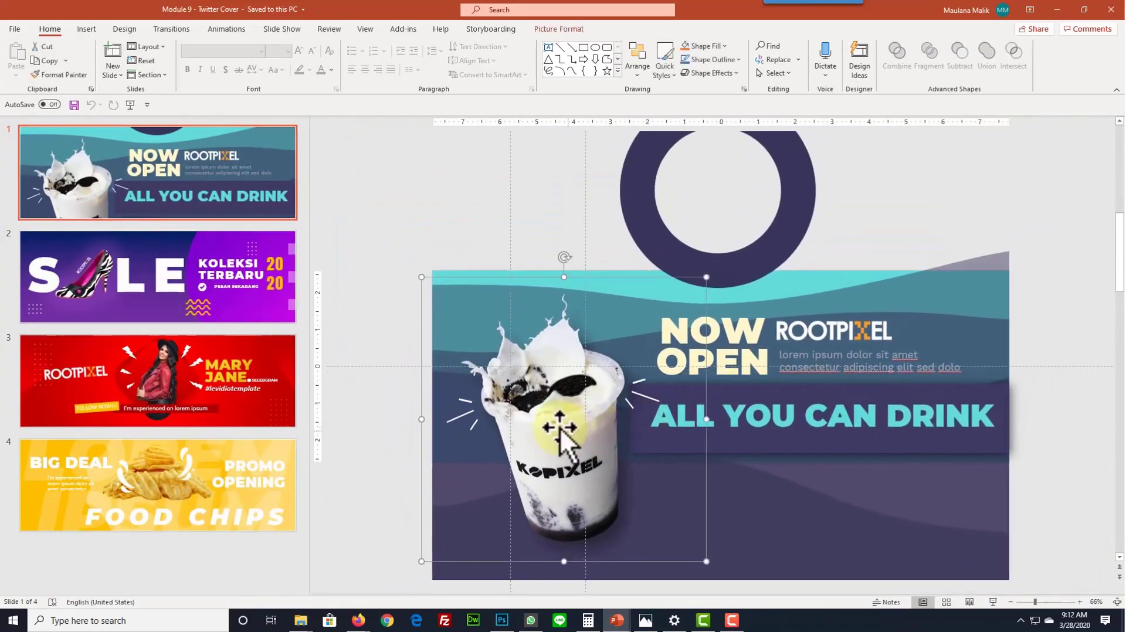
right_click(594, 423)
mouse_move(641, 239)
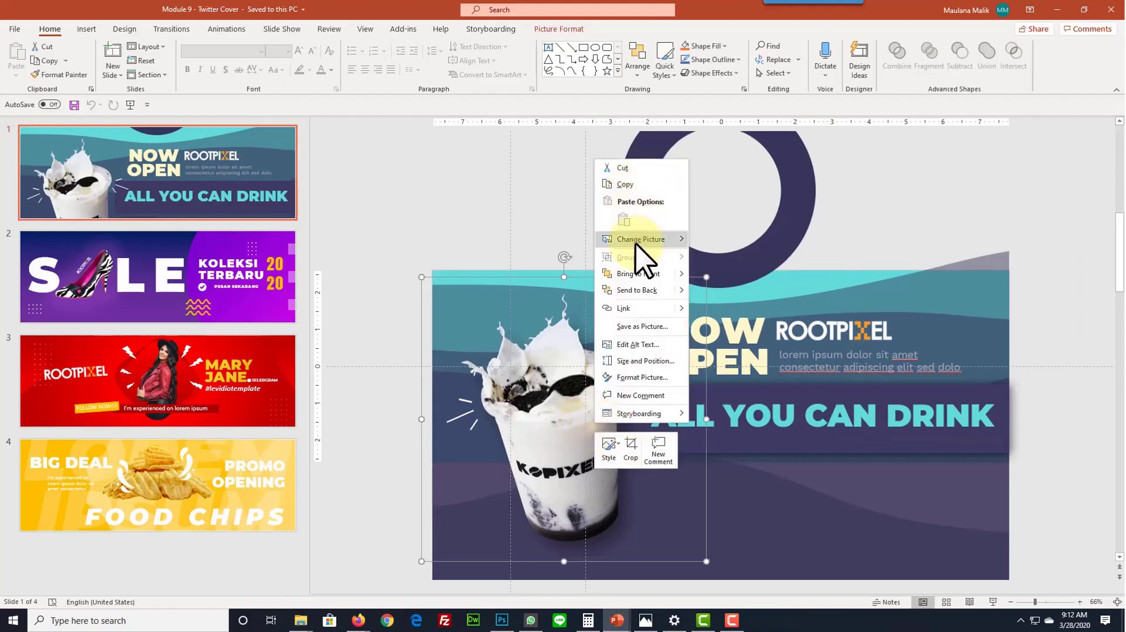
Replace the milk cup photo with the 336 iced-tea cup image from file.
left_click(306, 167)
scroll(355, 181, "down", 1)
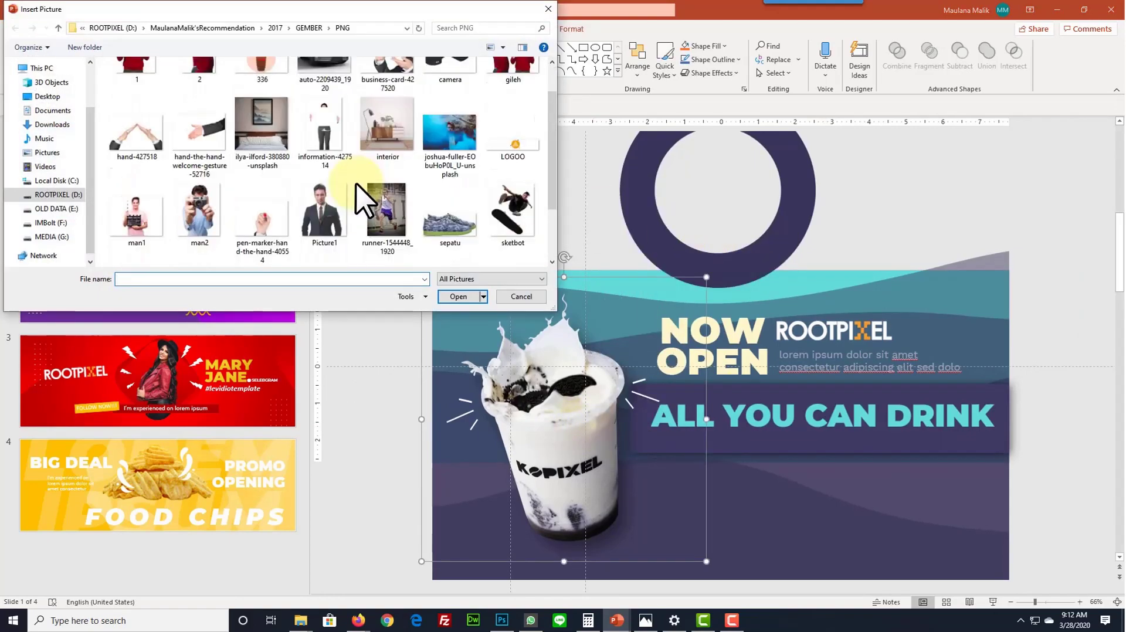
scroll(356, 184, "down", 1)
scroll(370, 207, "up", 2)
double_click(272, 121)
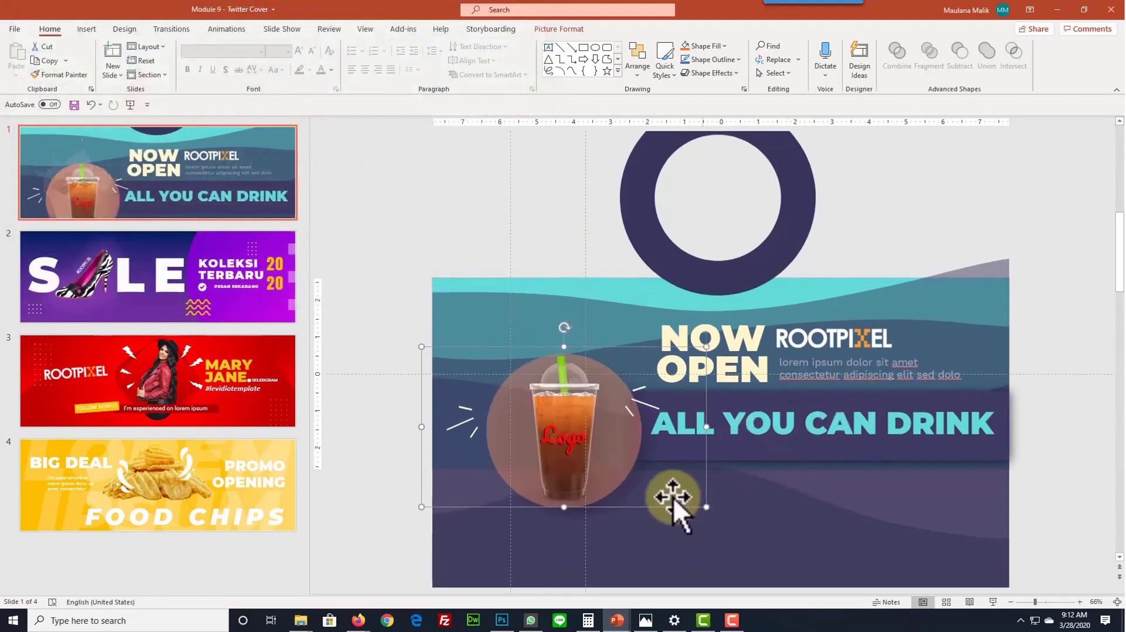
Make the ALL YOU CAN DRINK headline text white.
left_click(917, 509)
left_click(741, 434)
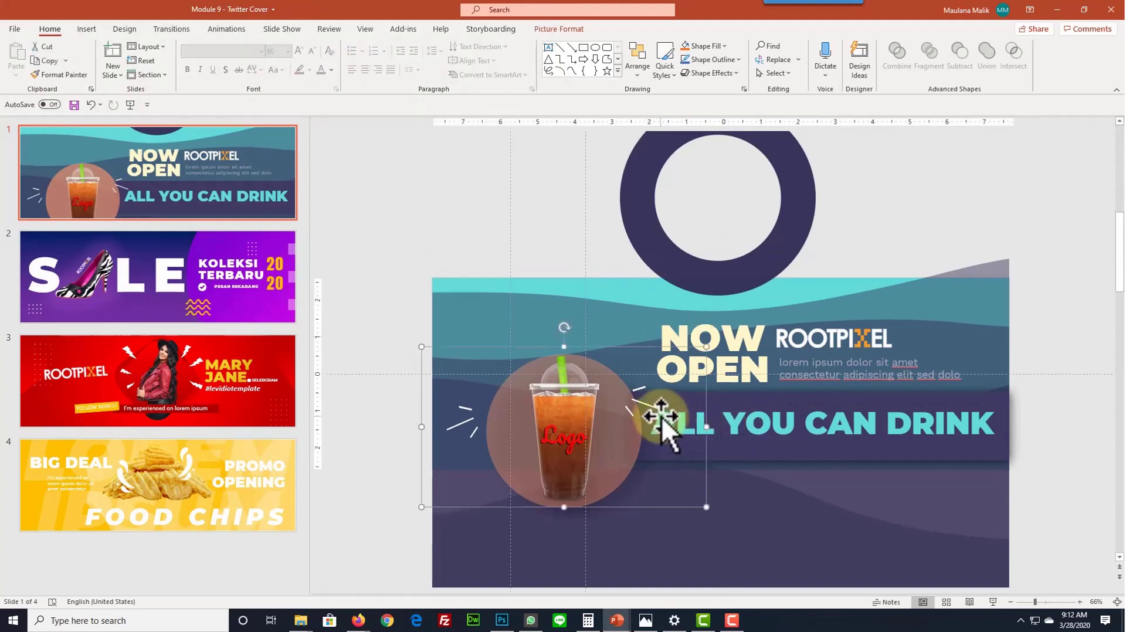
key("ctrl+a")
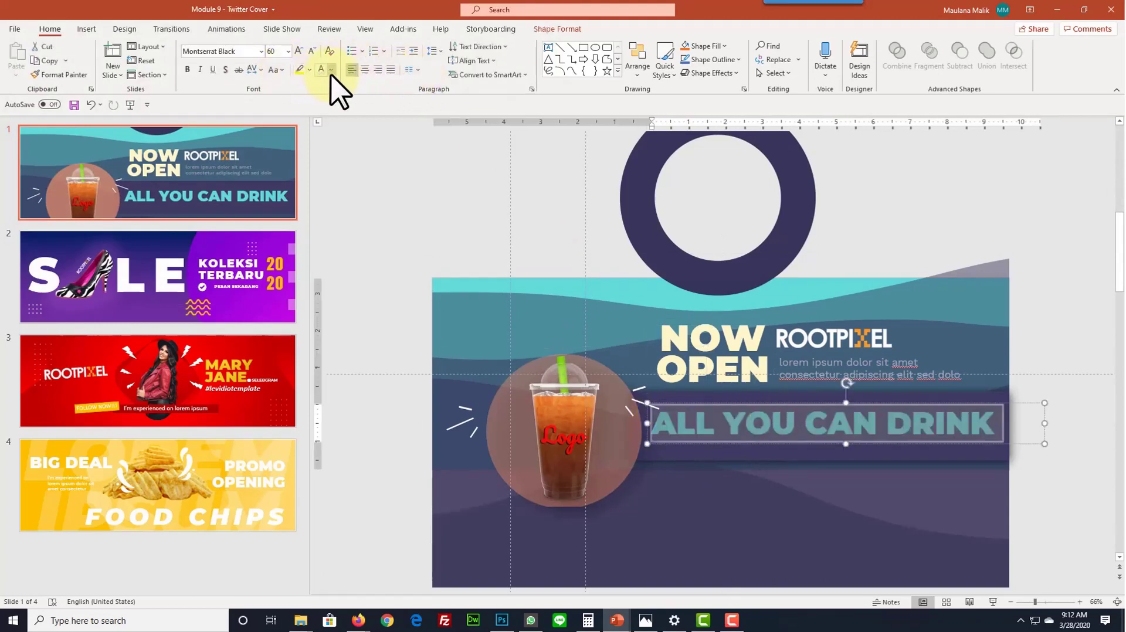
left_click(332, 71)
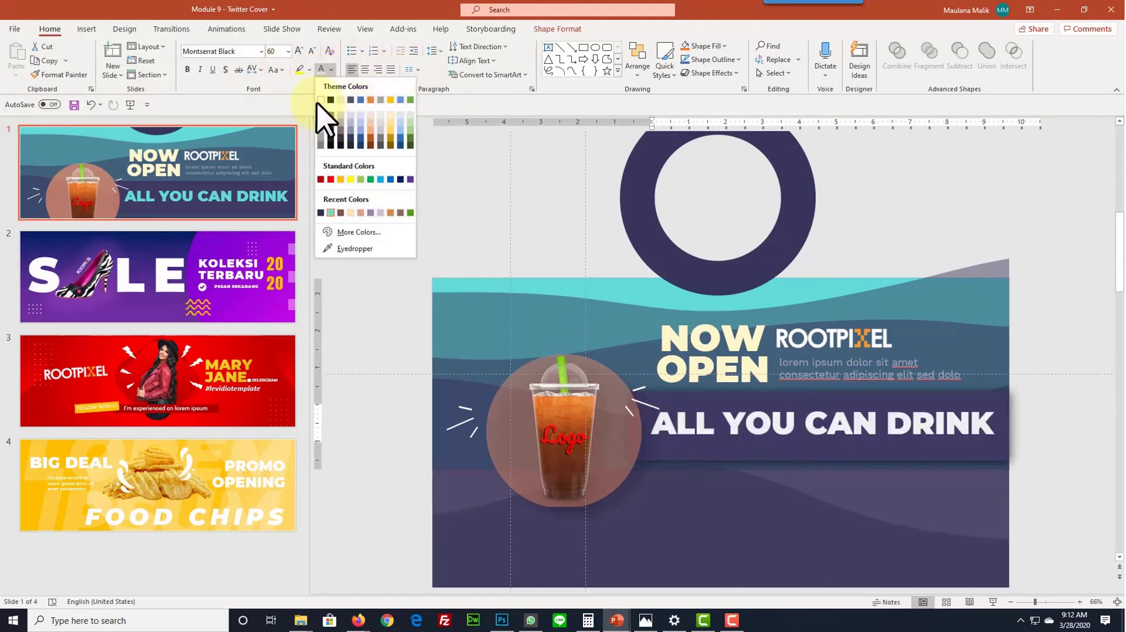
left_click(319, 101)
left_click(1069, 462)
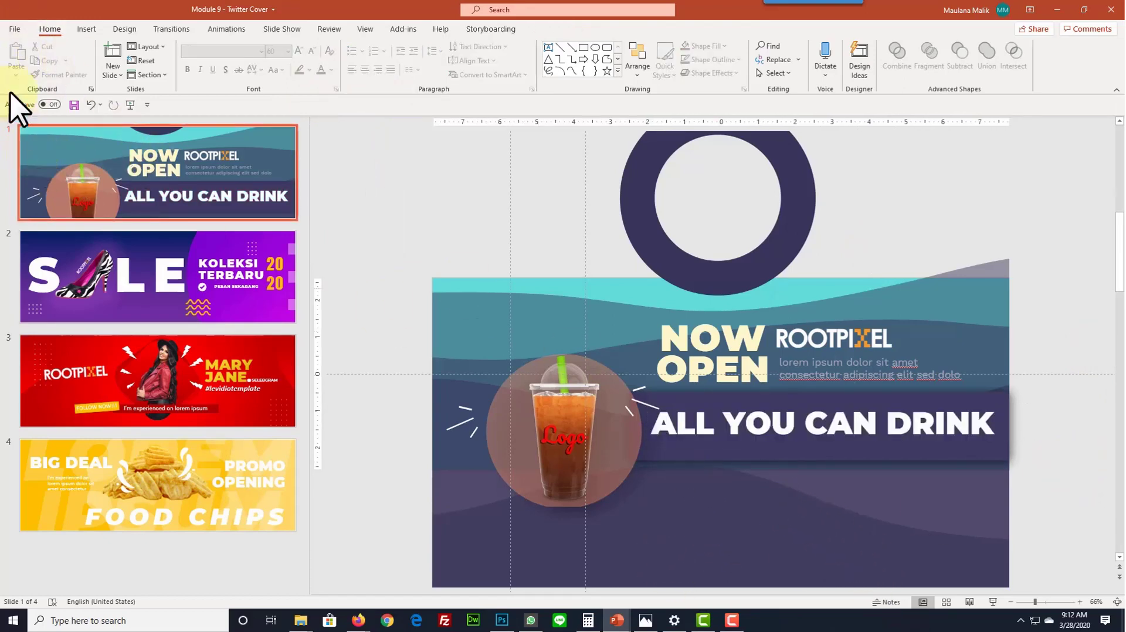
Save only the current slide as JPEG 'Module 9 - Twitter Cover' in the Module #9 Twitter Feed folder.
left_click(14, 28)
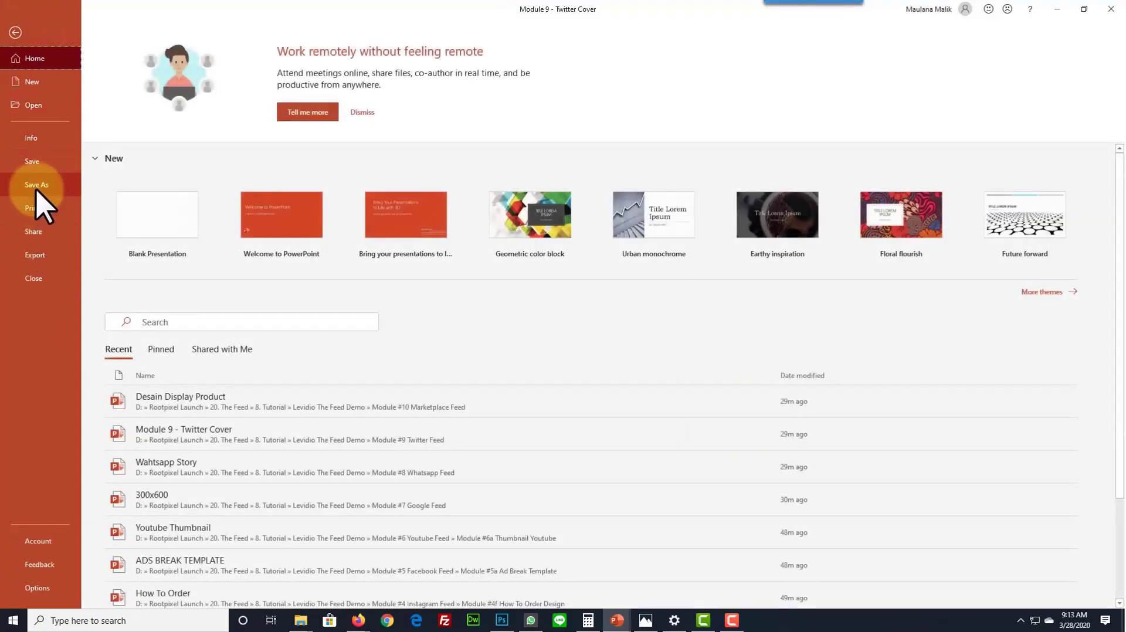
left_click(37, 185)
left_click(466, 103)
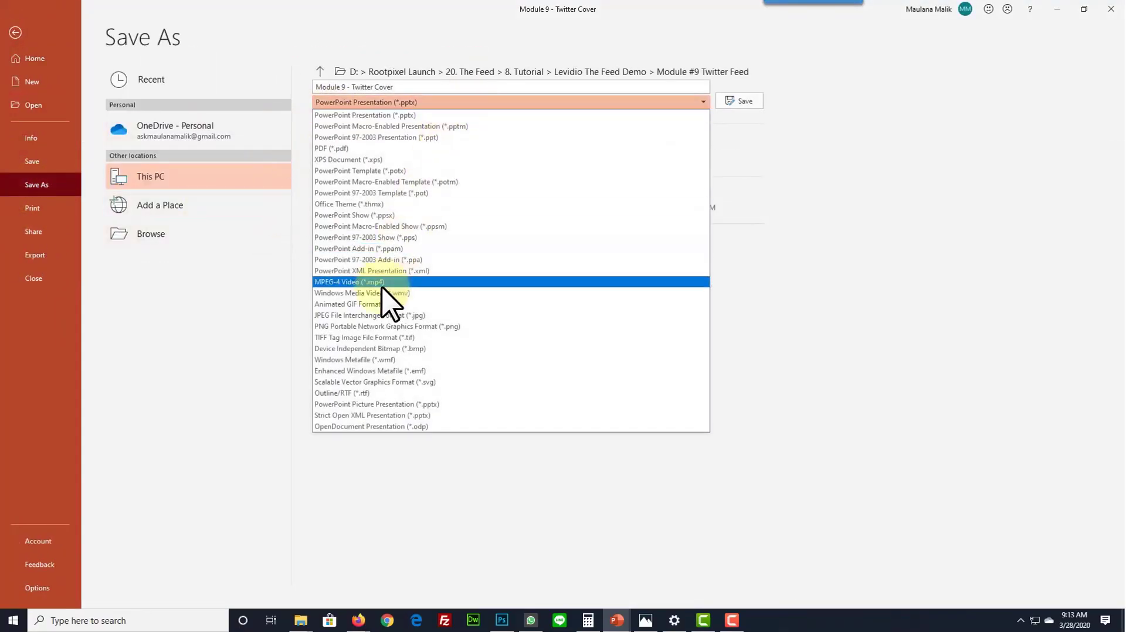
left_click(376, 315)
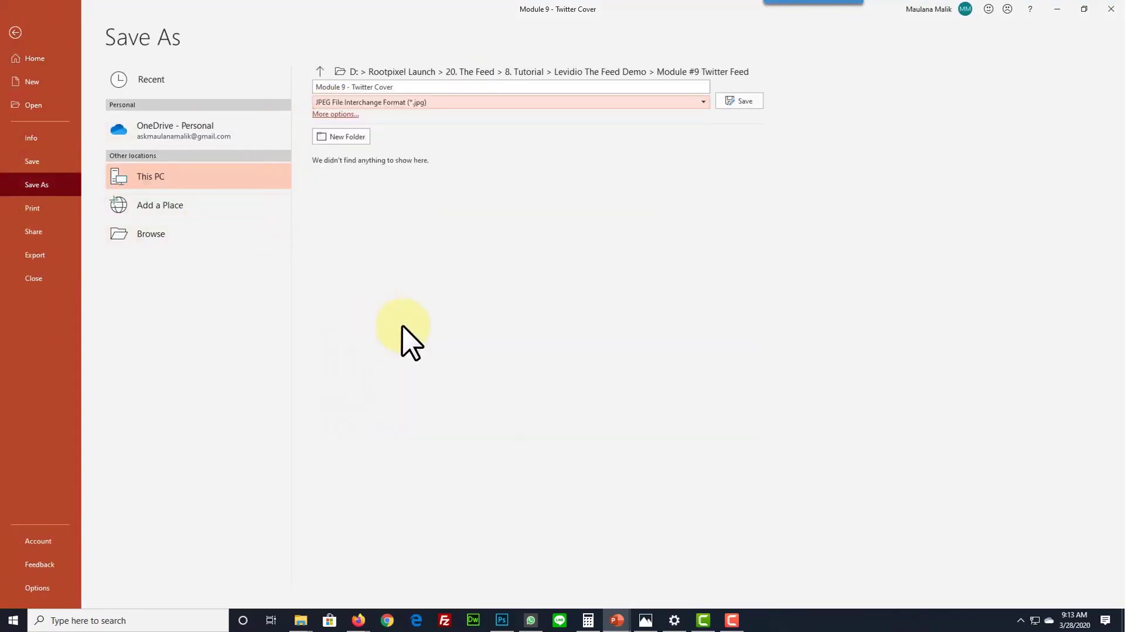
left_click(740, 102)
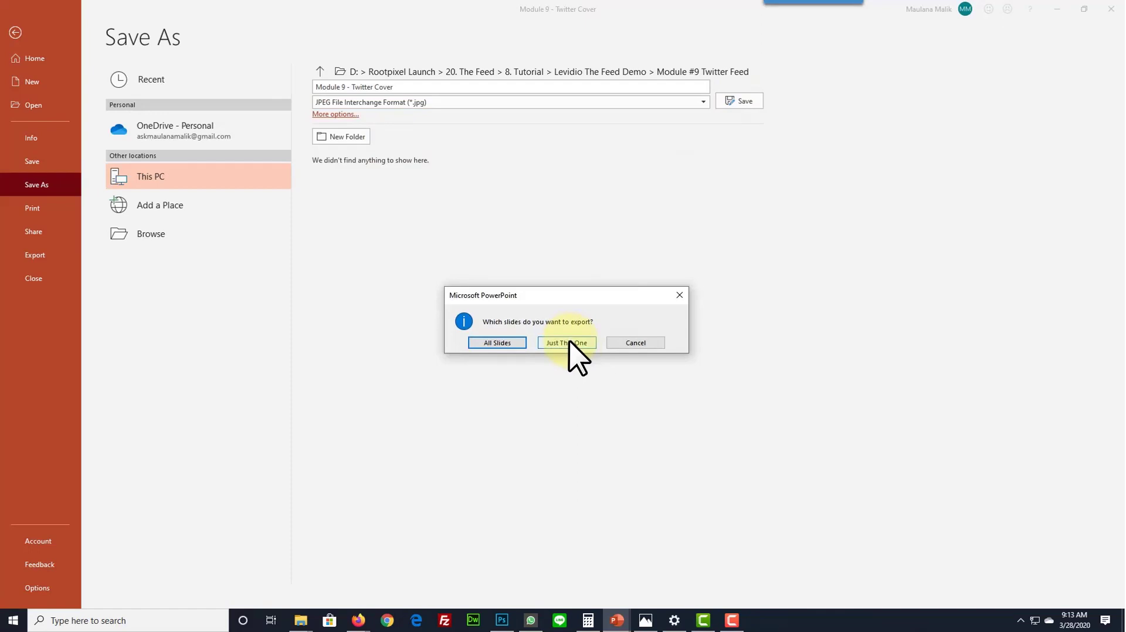
left_click(569, 342)
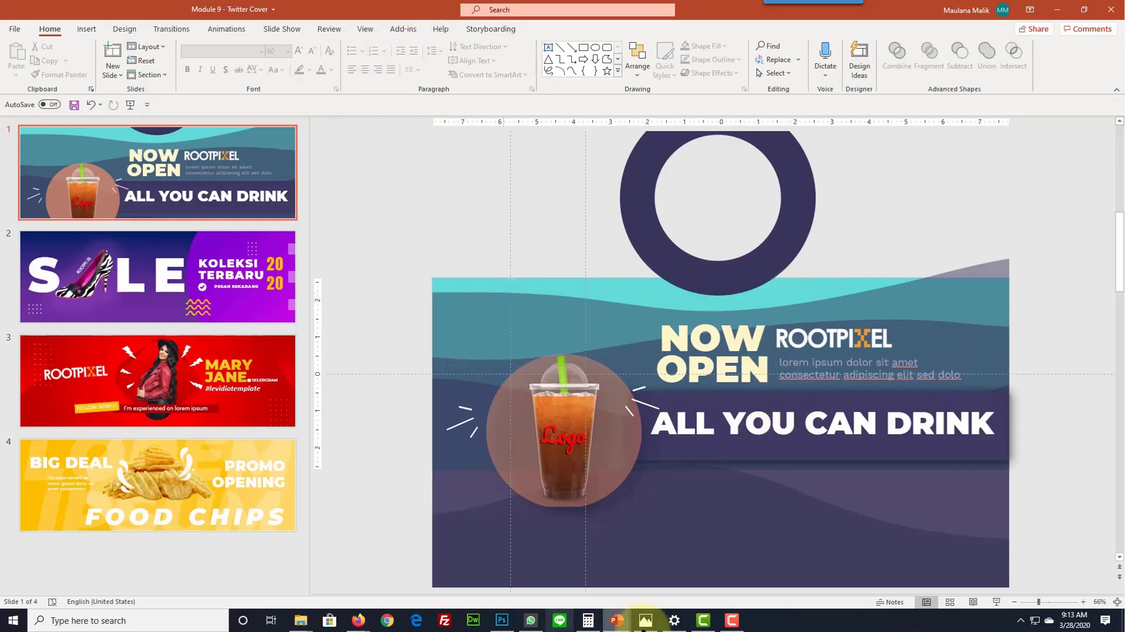
Switch from File Explorer to the Desain Display Product deck on its SAFETY SHOES STORE slide.
left_click(623, 627)
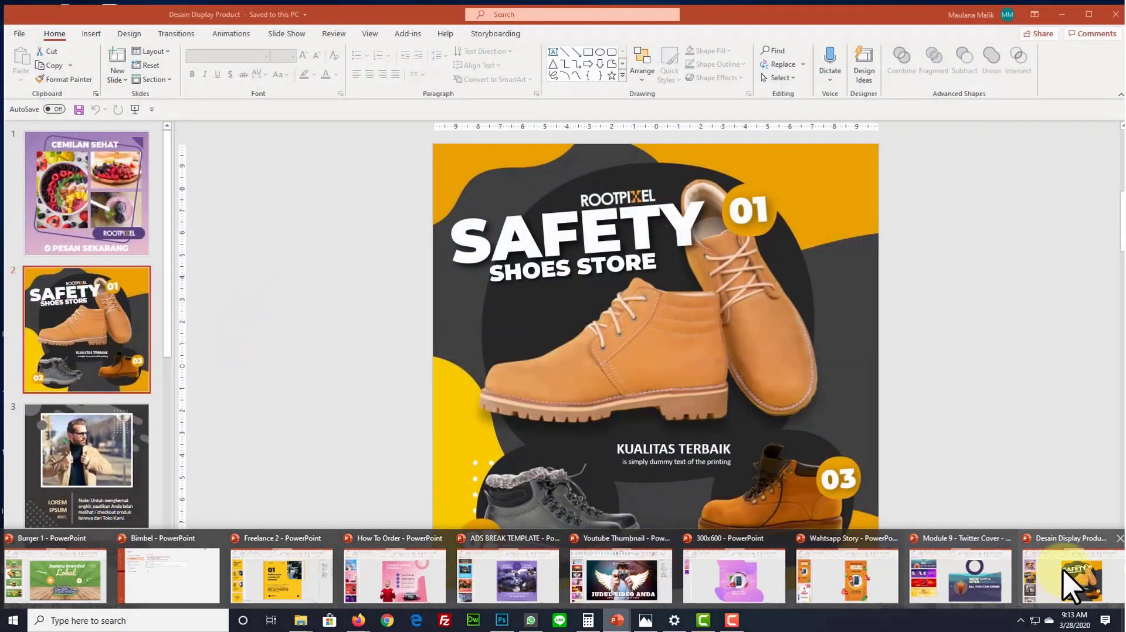
mouse_move(301, 622)
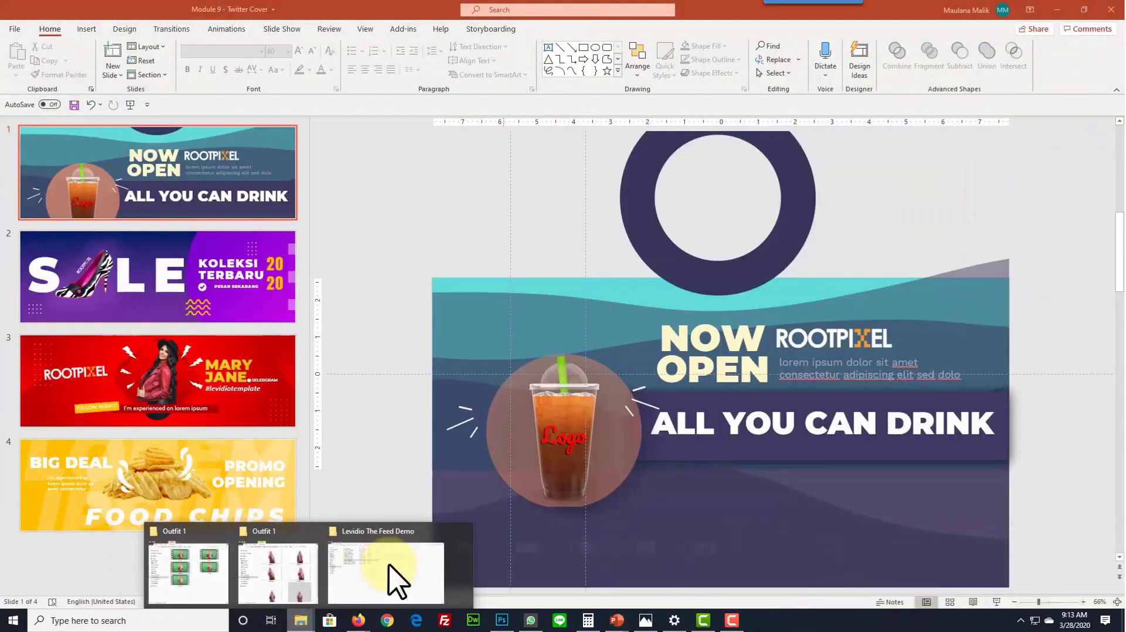
left_click(389, 563)
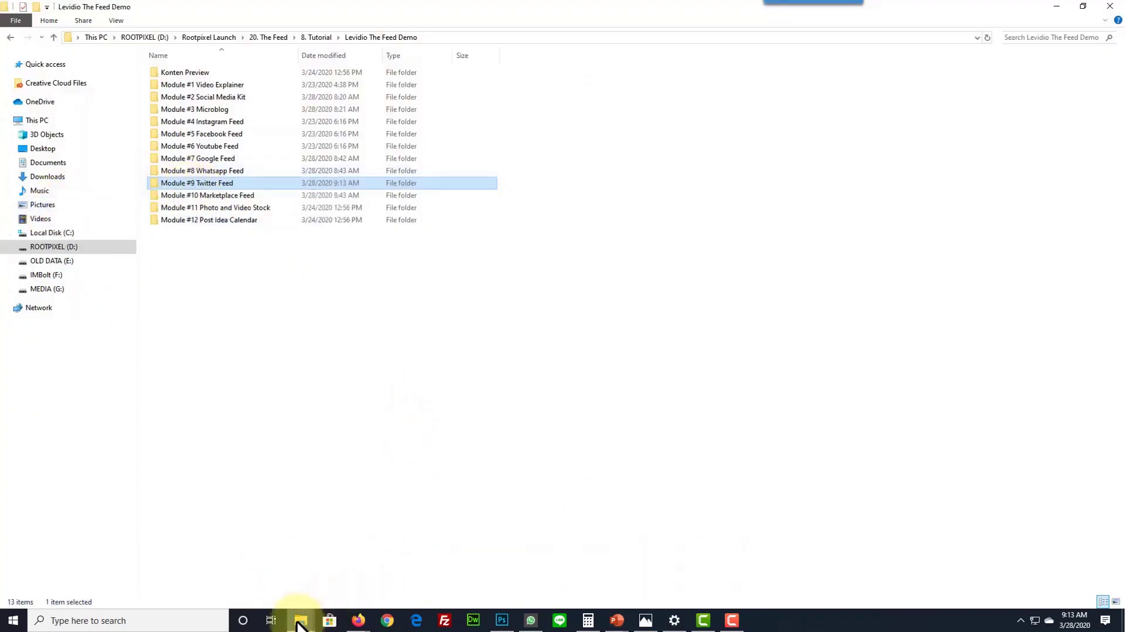
left_click(643, 499)
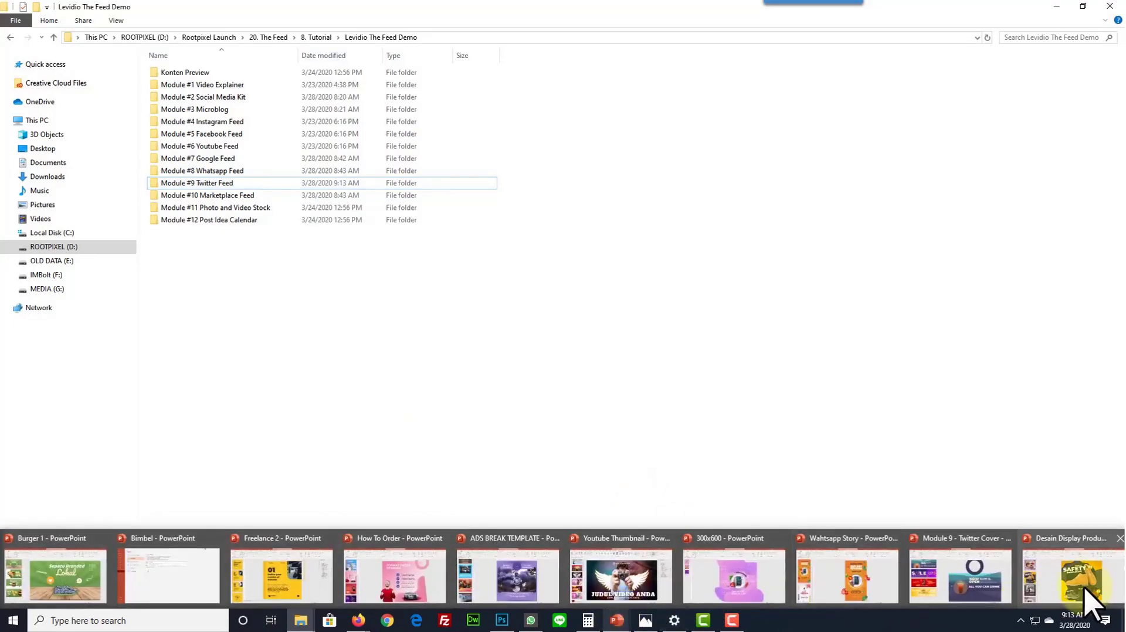
left_click(1094, 592)
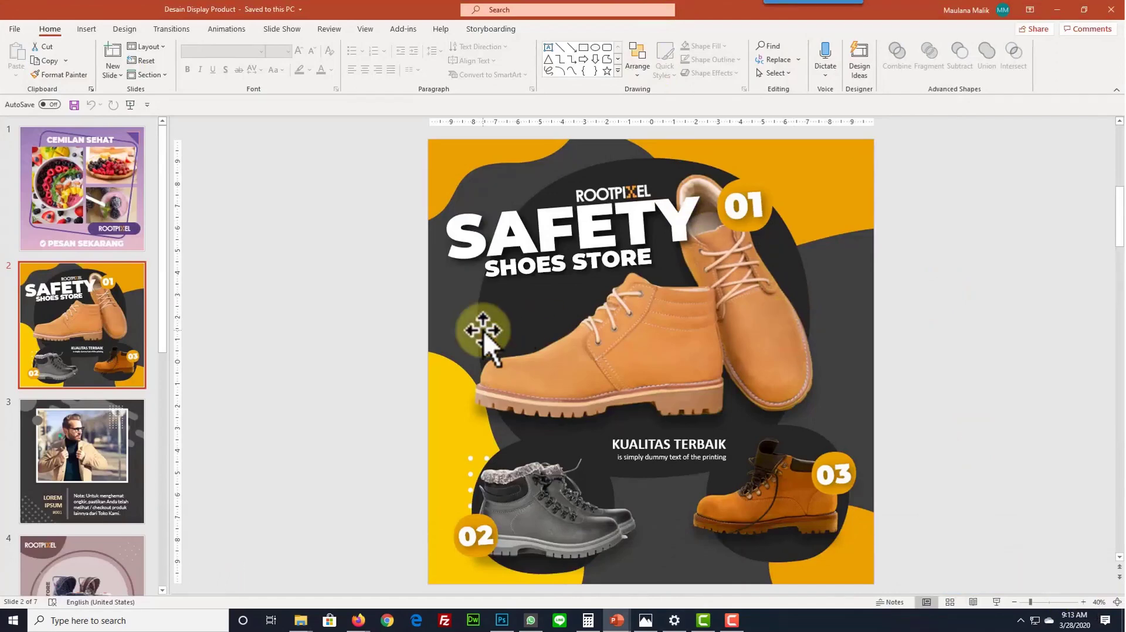
Replace the grey shoe picture in slot 02 with the camera image from file.
left_click(690, 351)
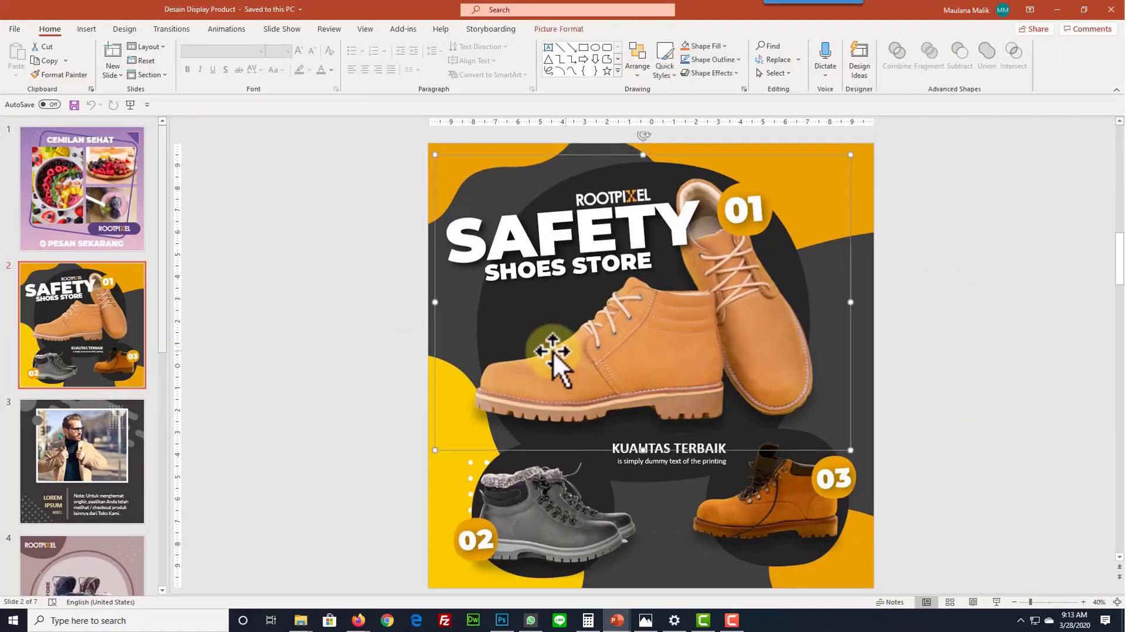
left_click(512, 493)
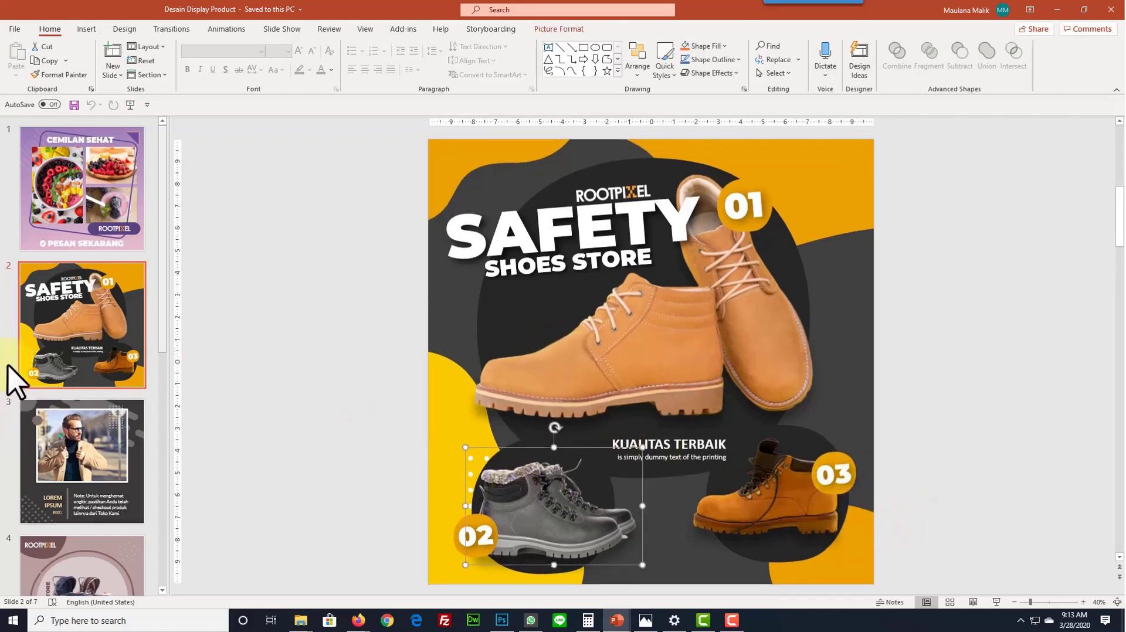
scroll(126, 432, "down", 1)
left_click(611, 367)
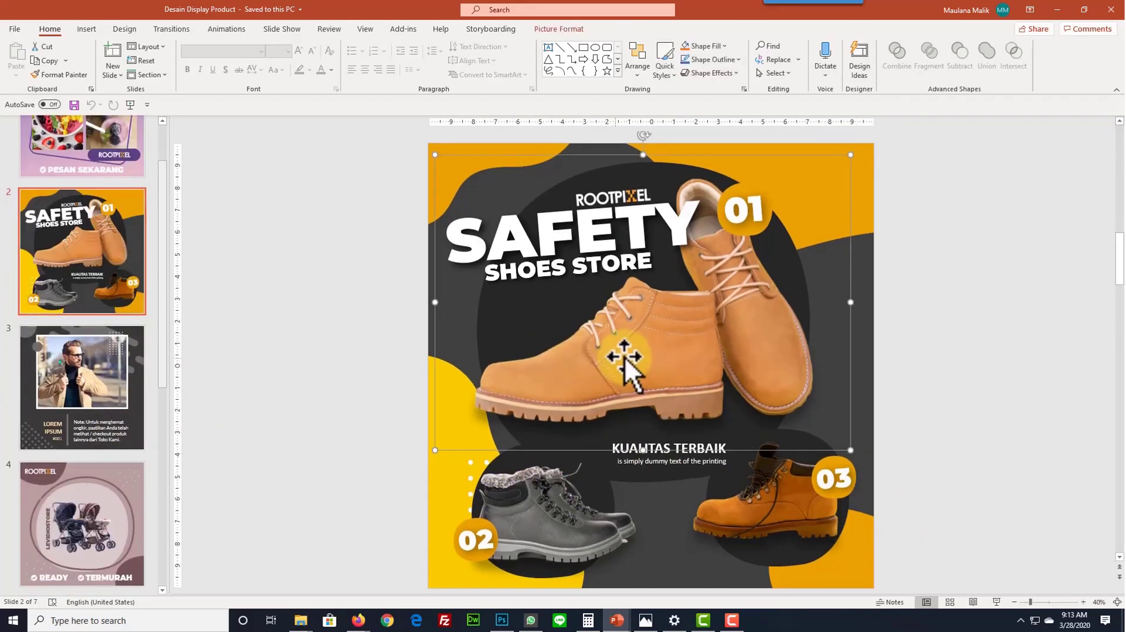
left_click(516, 559)
right_click(545, 495)
mouse_move(591, 311)
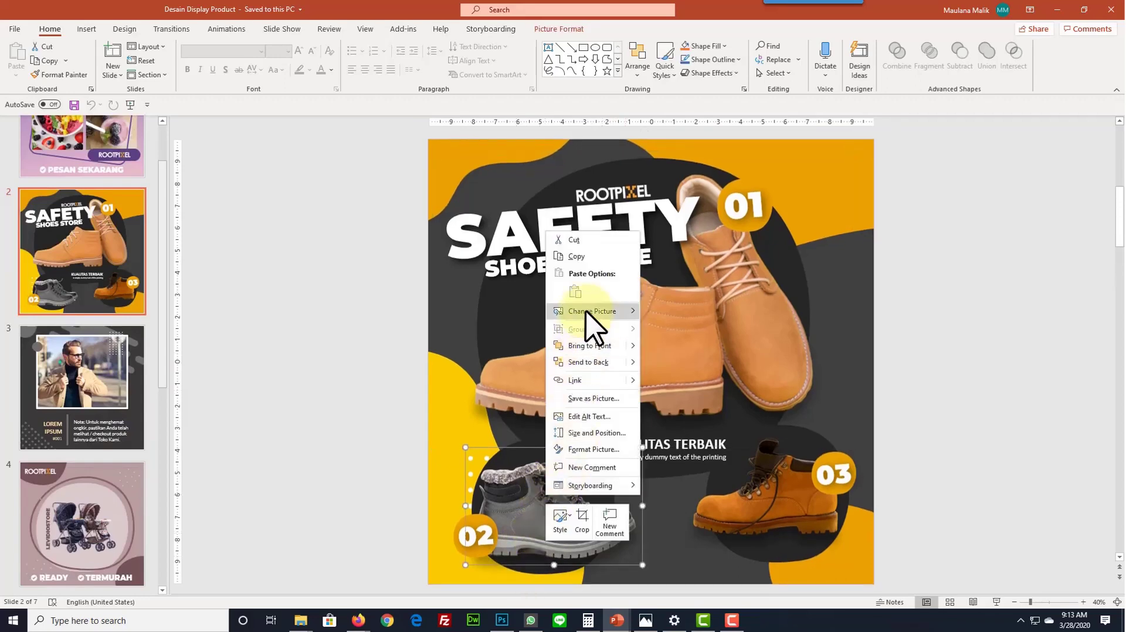
left_click(681, 312)
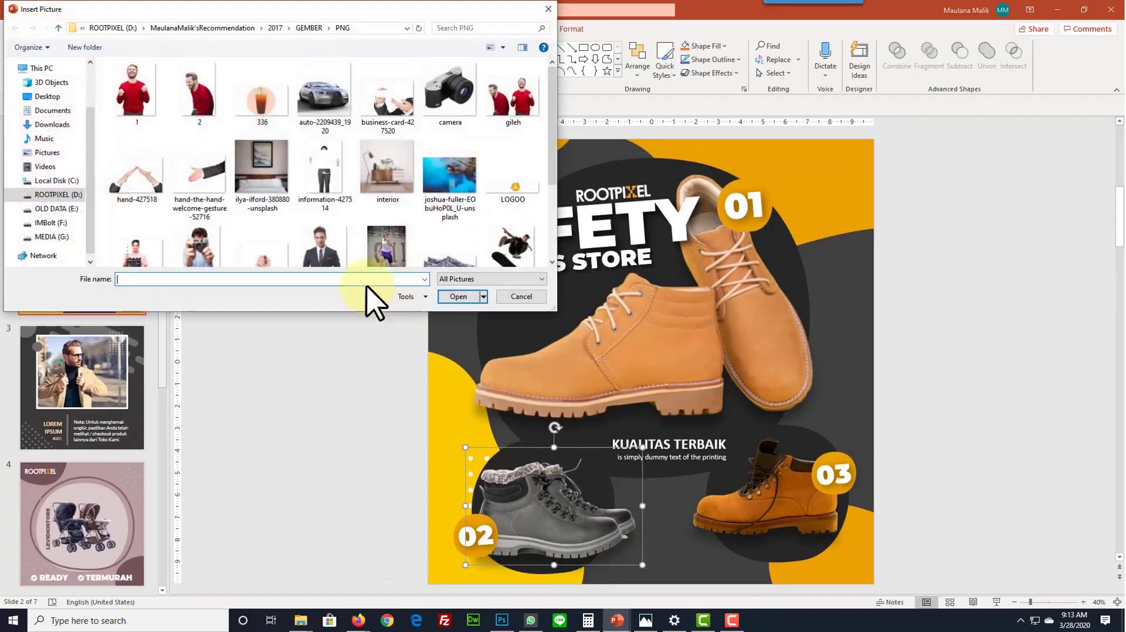
left_click(466, 87)
double_click(466, 88)
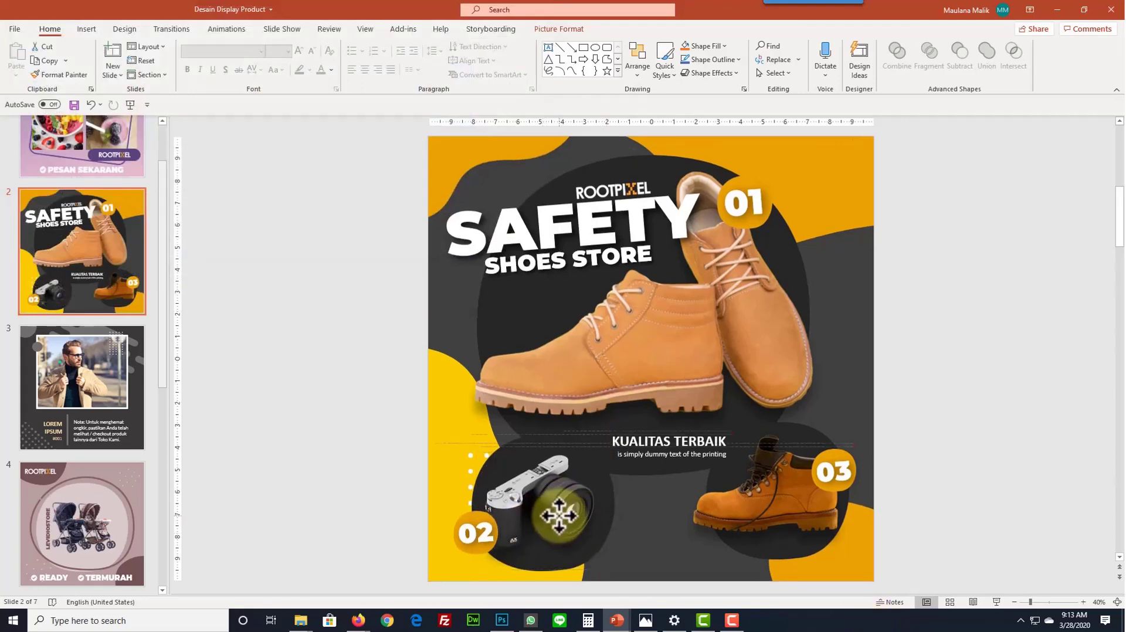
Change the headline from SAFETY SHOES STORE to KAMERA MURAH.
left_click(548, 235)
double_click(548, 235)
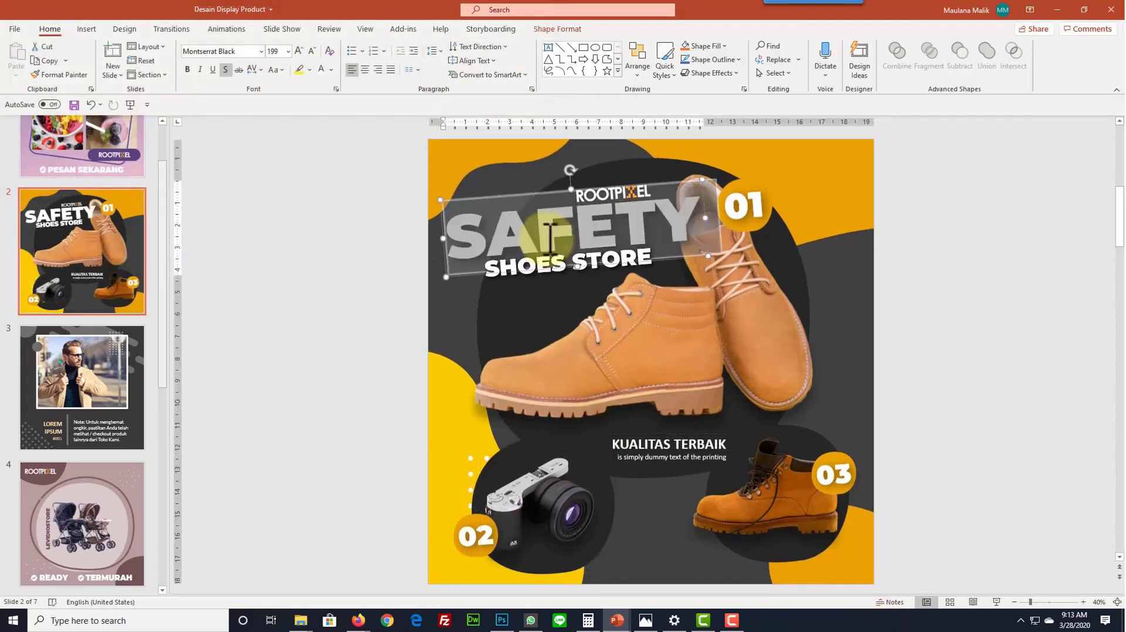
type("KAM")
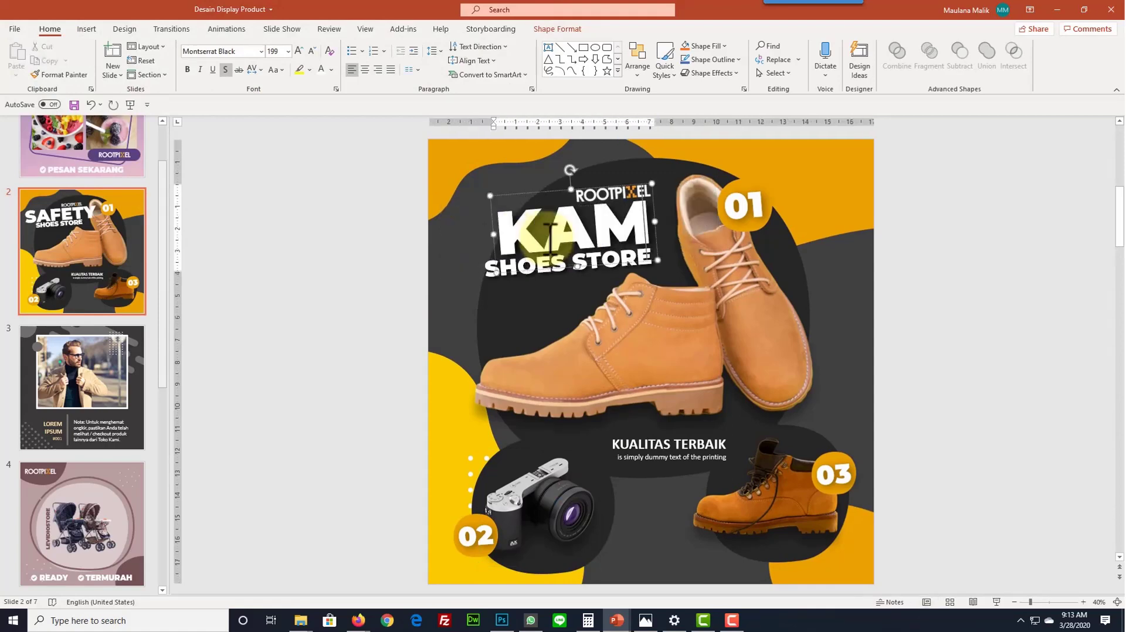
type("ERA")
left_click(528, 270)
triple_click(530, 276)
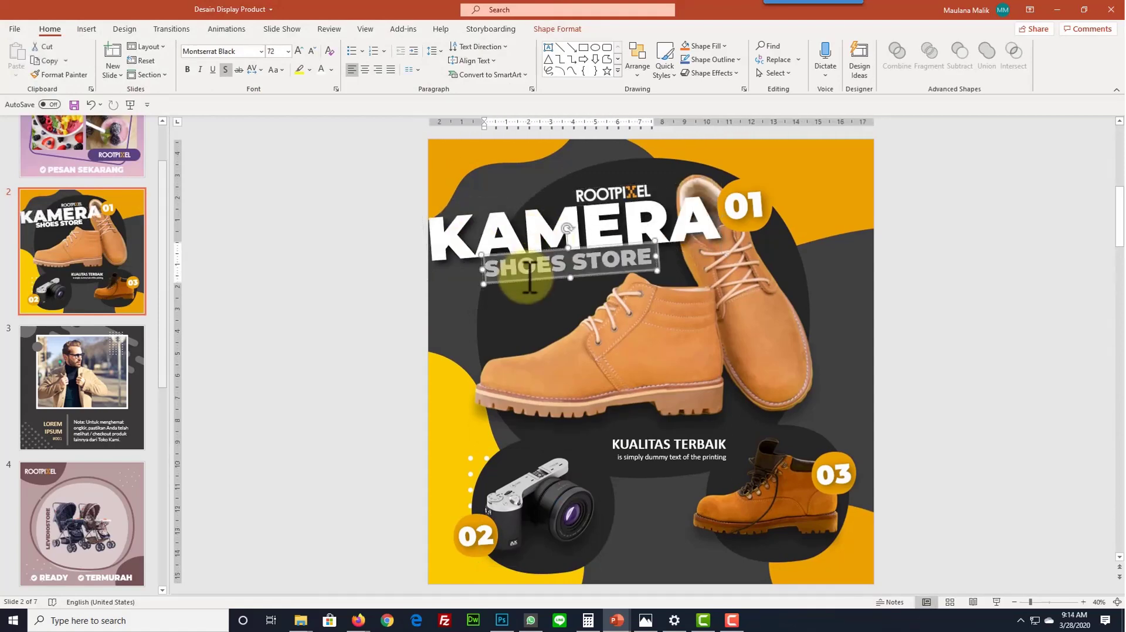
type("MURAH")
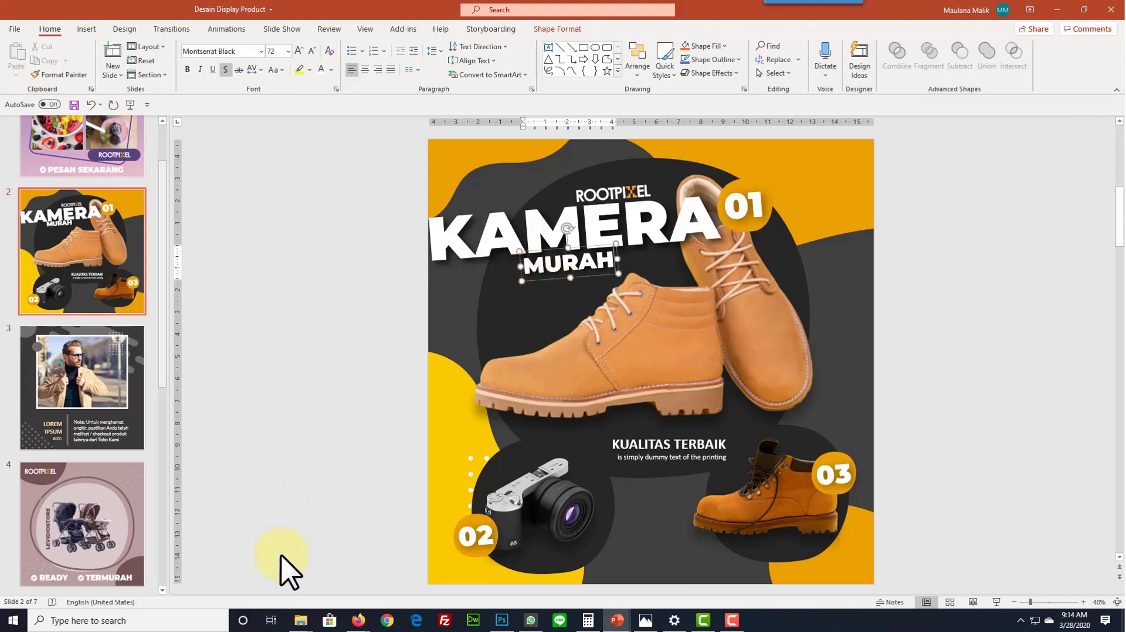
mouse_move(301, 621)
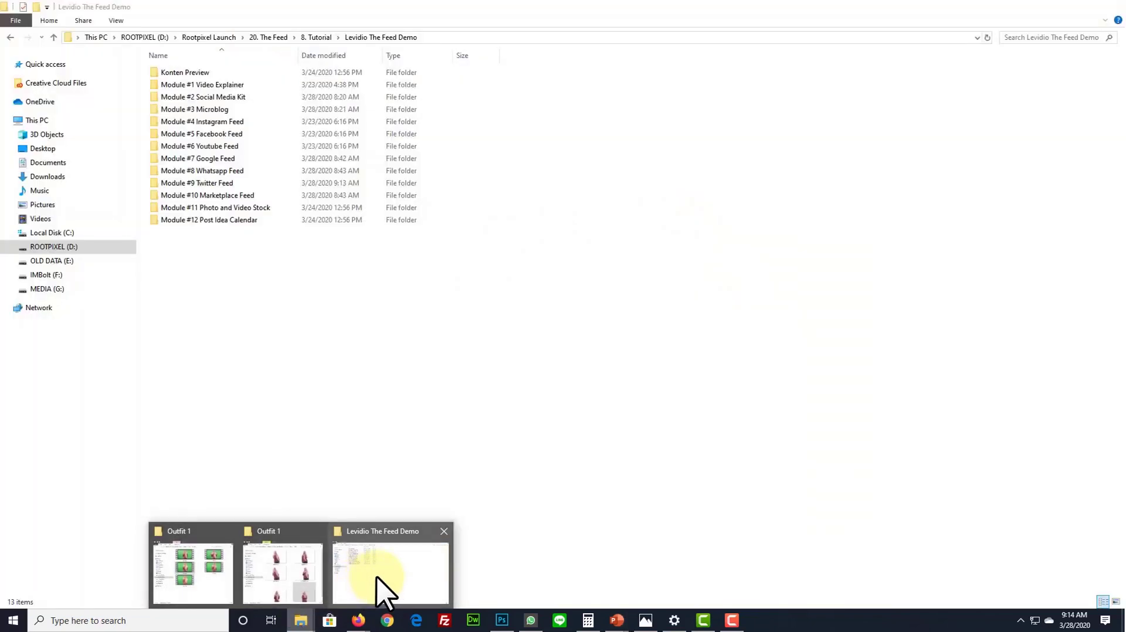
Browse the Outfit 1 stock photo and video folders, then play the LTFCTA3 green-screen clip.
left_click(376, 576)
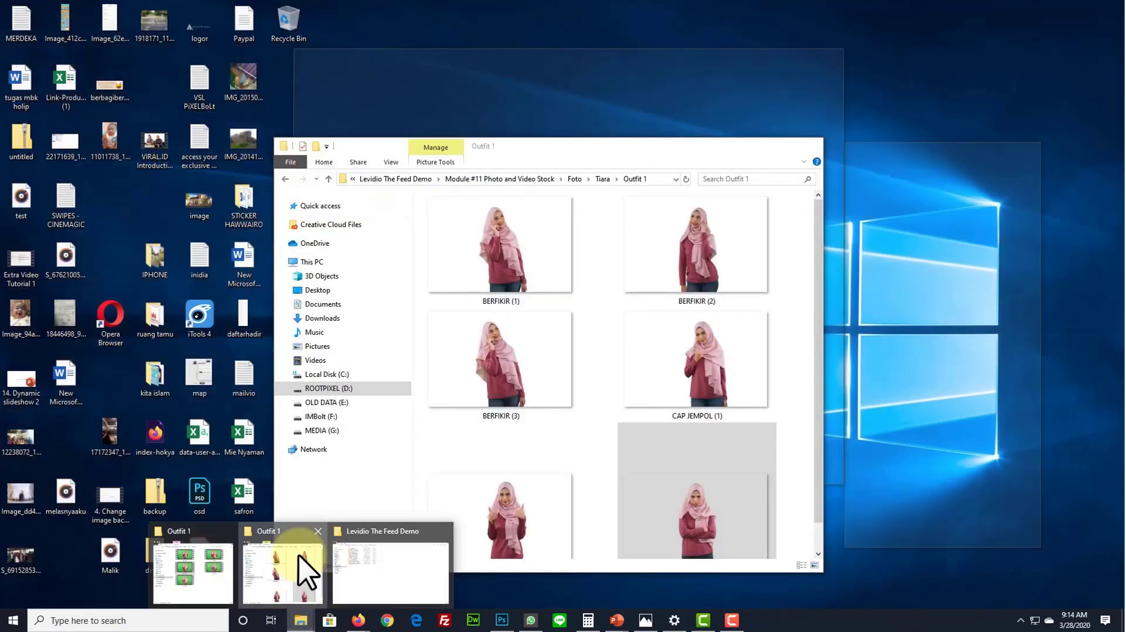
left_click(300, 572)
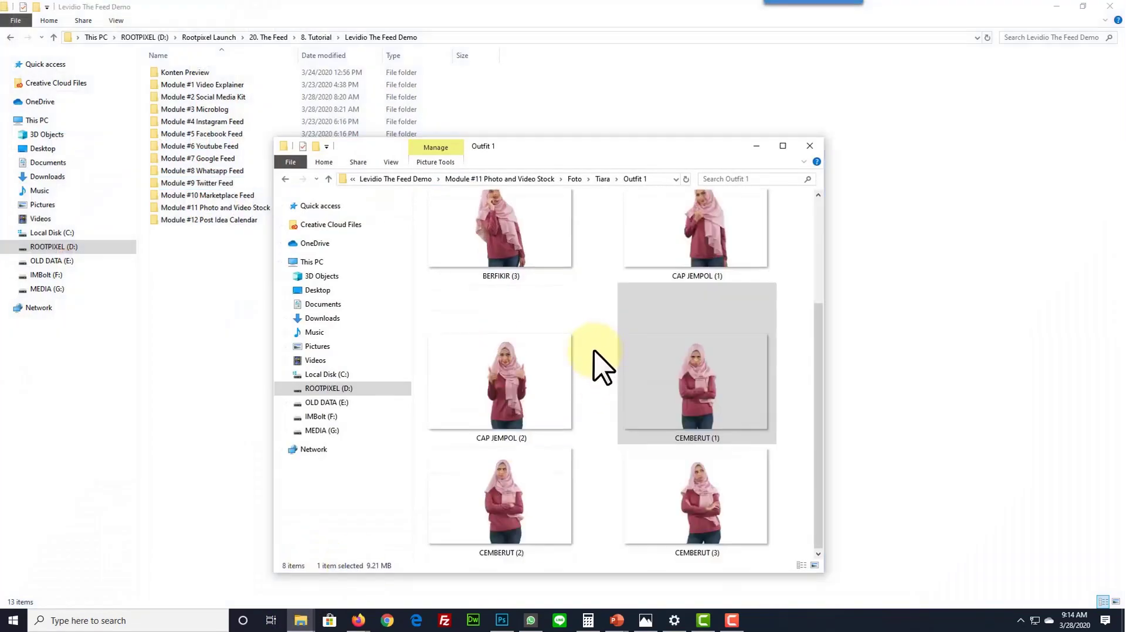
scroll(588, 410, "up", 2)
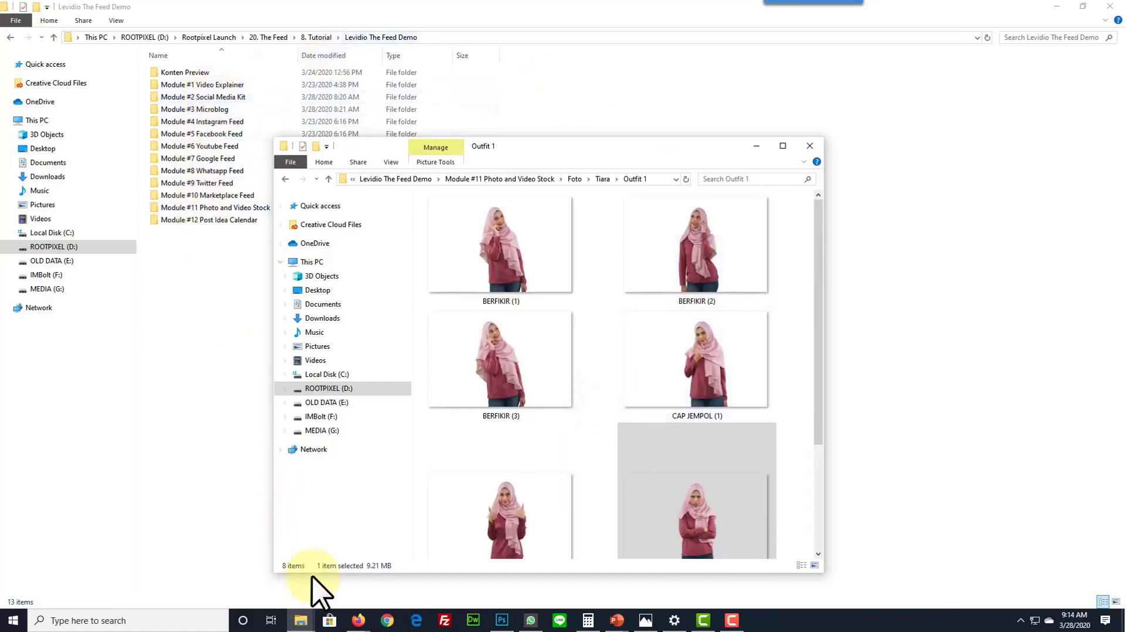
mouse_move(300, 621)
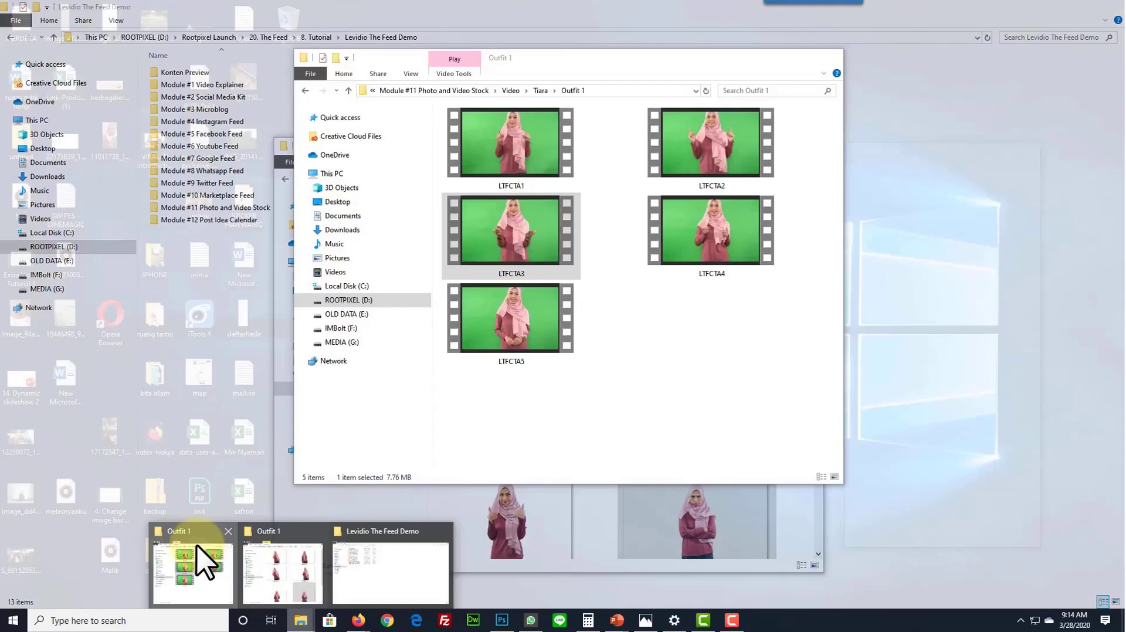
left_click(196, 544)
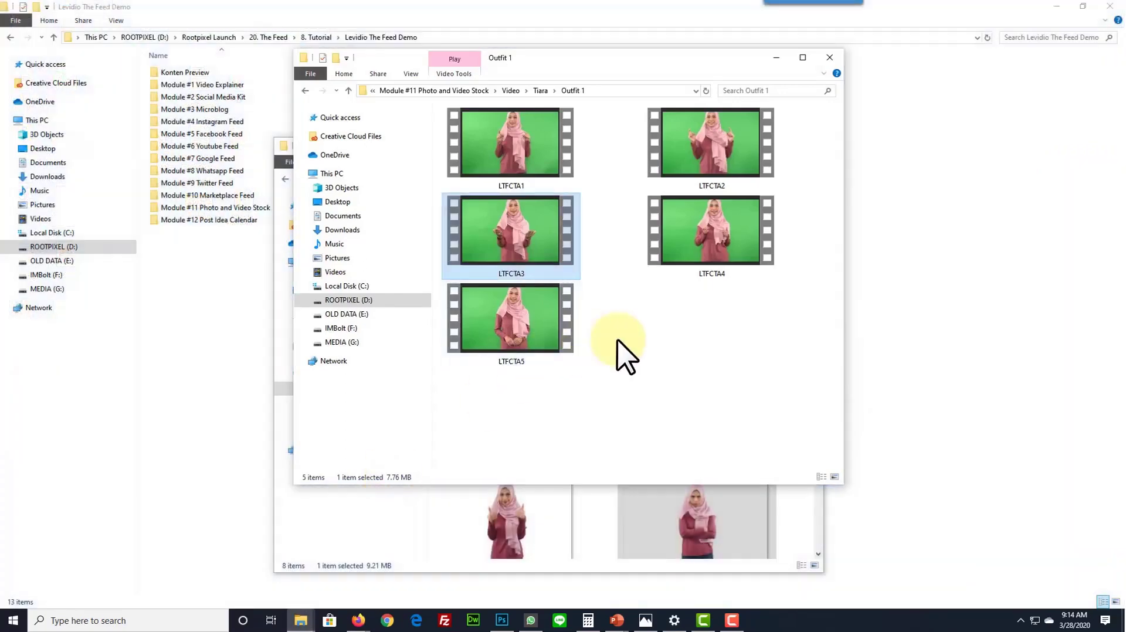
left_click(601, 282)
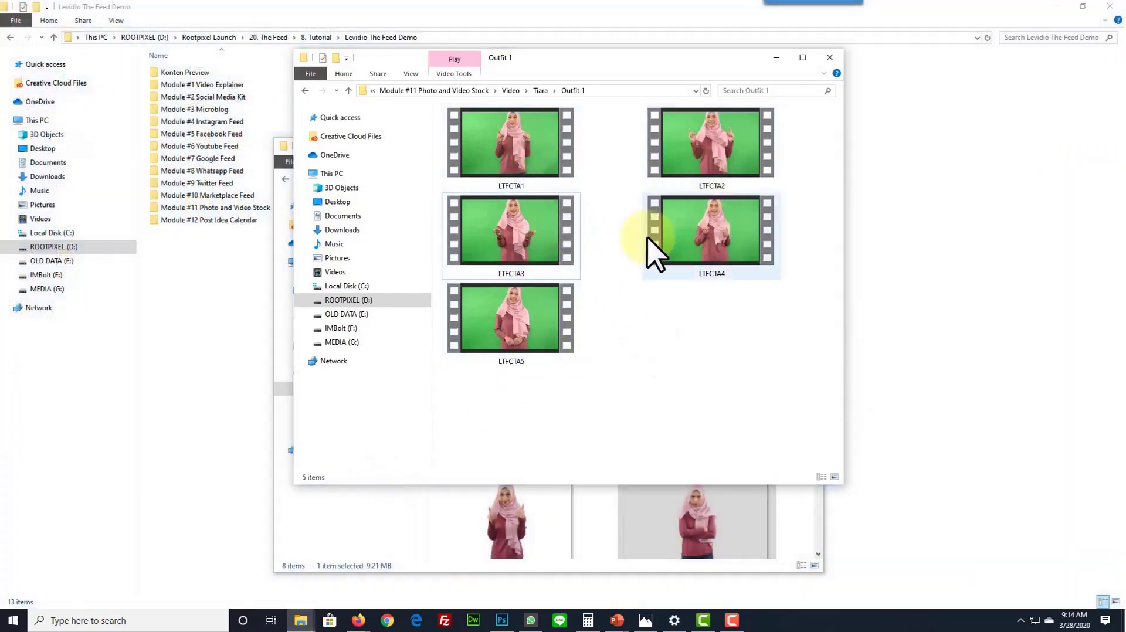
double_click(520, 223)
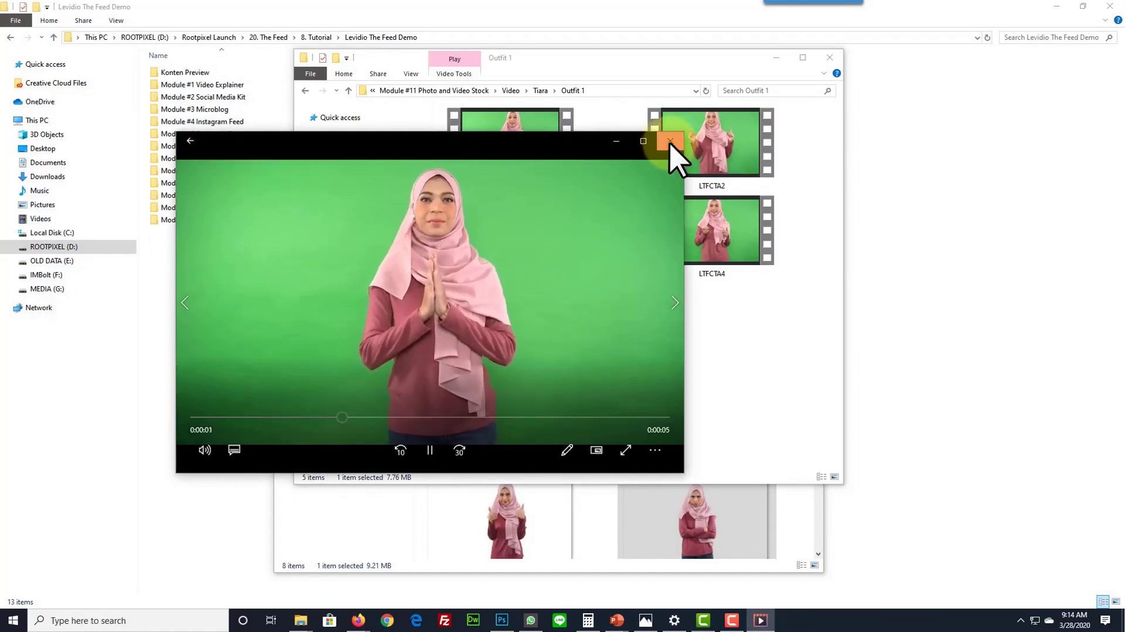
Close the LTFCTA3 video player and return to the Levidio The Feed Demo folder.
left_click(670, 142)
left_click(939, 439)
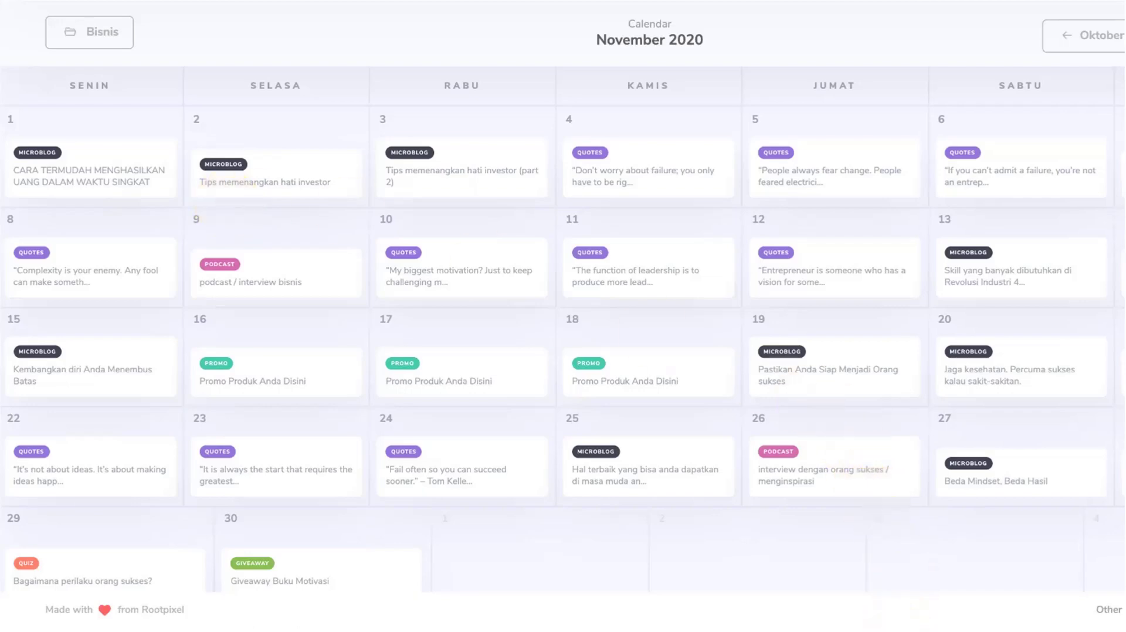
Bring up the freelancer deck's 'Define your version of success' slide and click into its body text.
left_click(355, 616)
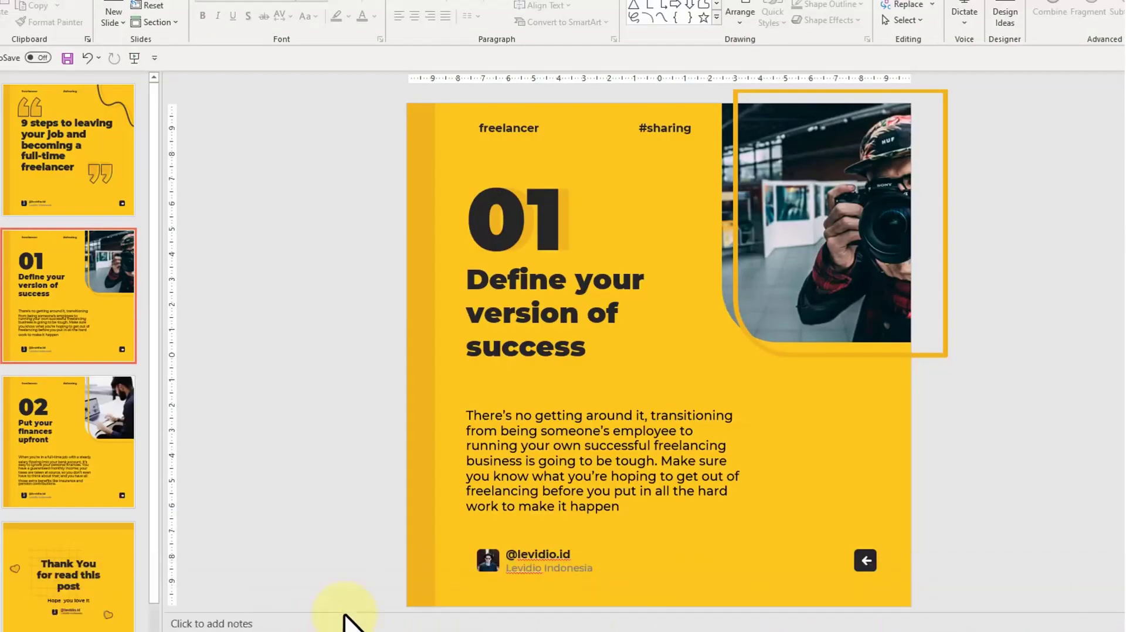
left_click(500, 432)
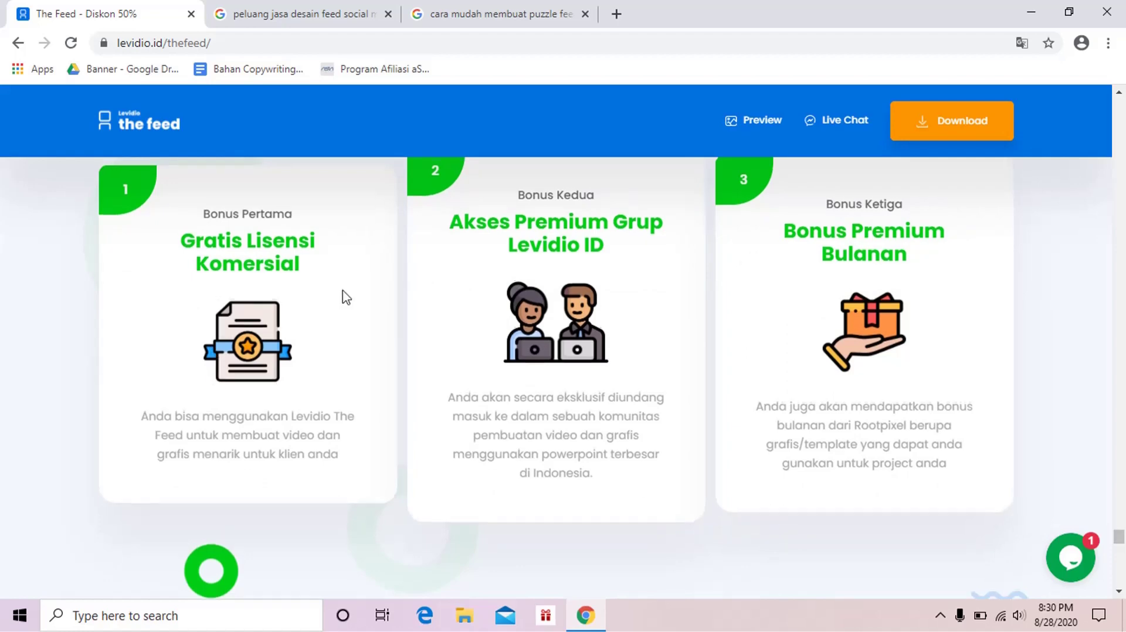
Review the three bonus cards, then scroll down to the 'Beli Levidio The Feed Sekarang!' section.
scroll(346, 297, "up", 2)
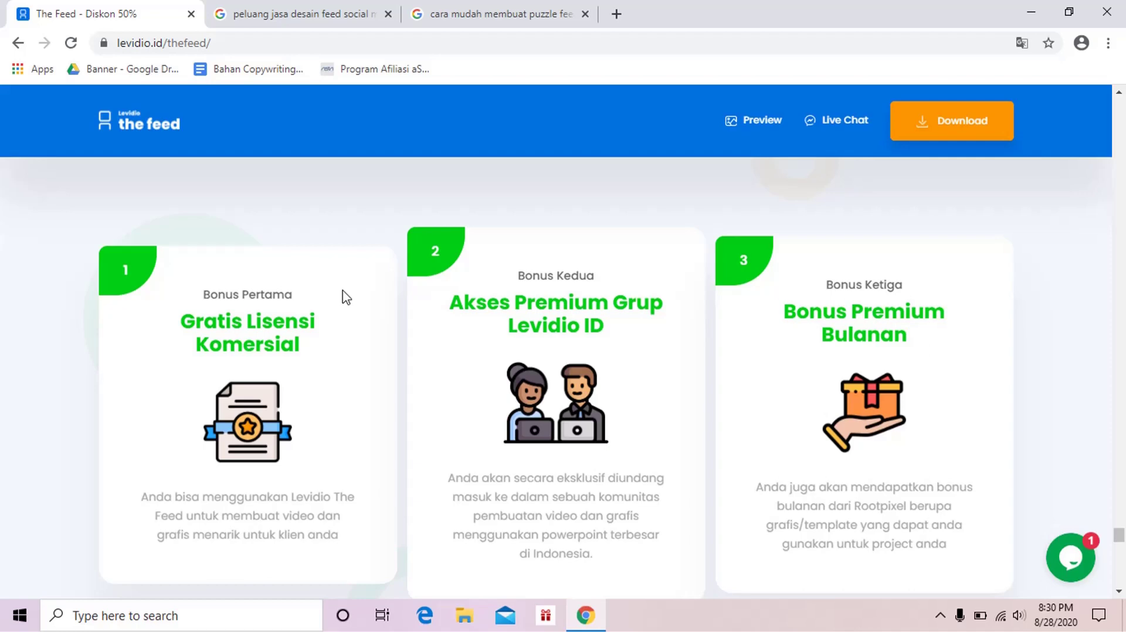
scroll(346, 297, "down", 4)
scroll(346, 298, "down", 2)
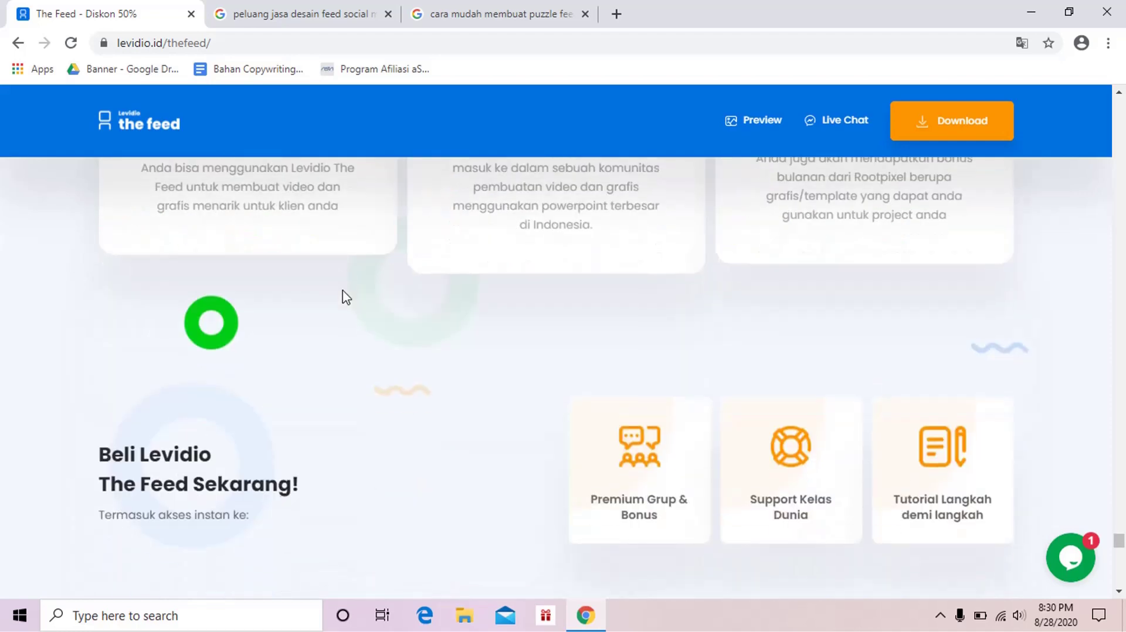
scroll(346, 297, "up", 5)
scroll(346, 297, "up", 1)
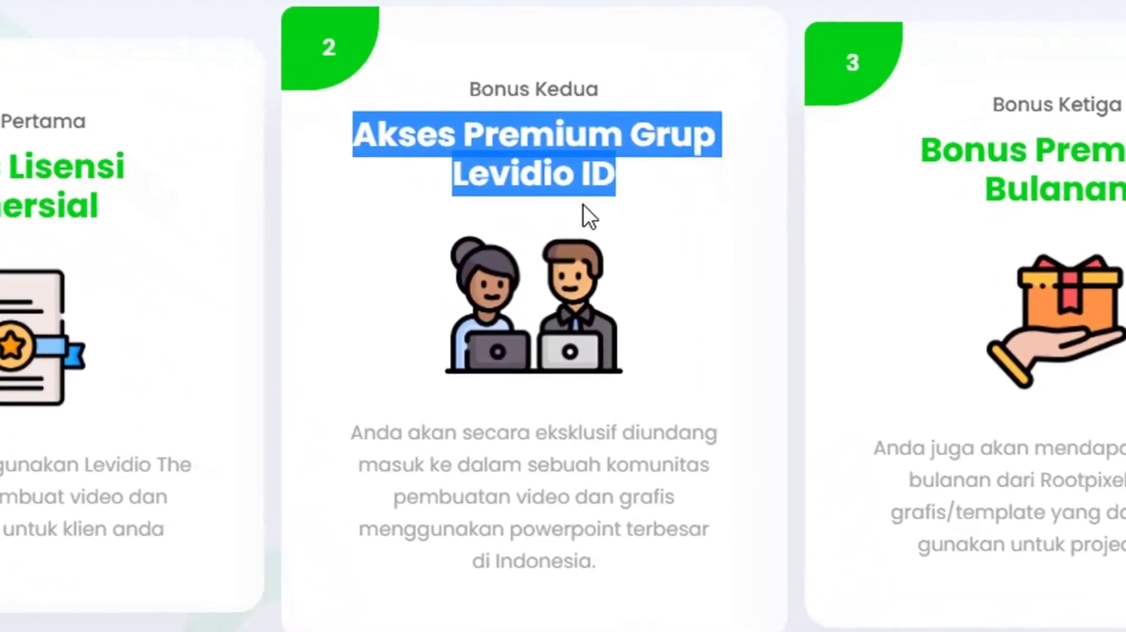
left_click(583, 203)
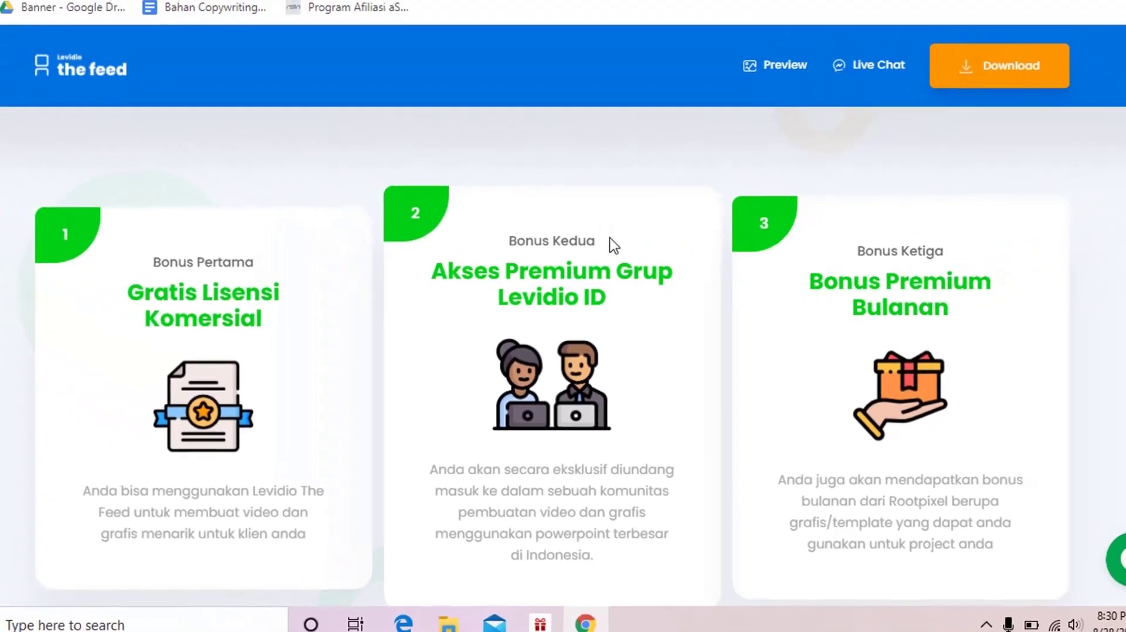
scroll(715, 288, "down", 4)
Scroll to the pricing card showing RP 497.000 (50% off RP 994.000), coupon note and countdown timer.
scroll(714, 290, "down", 5)
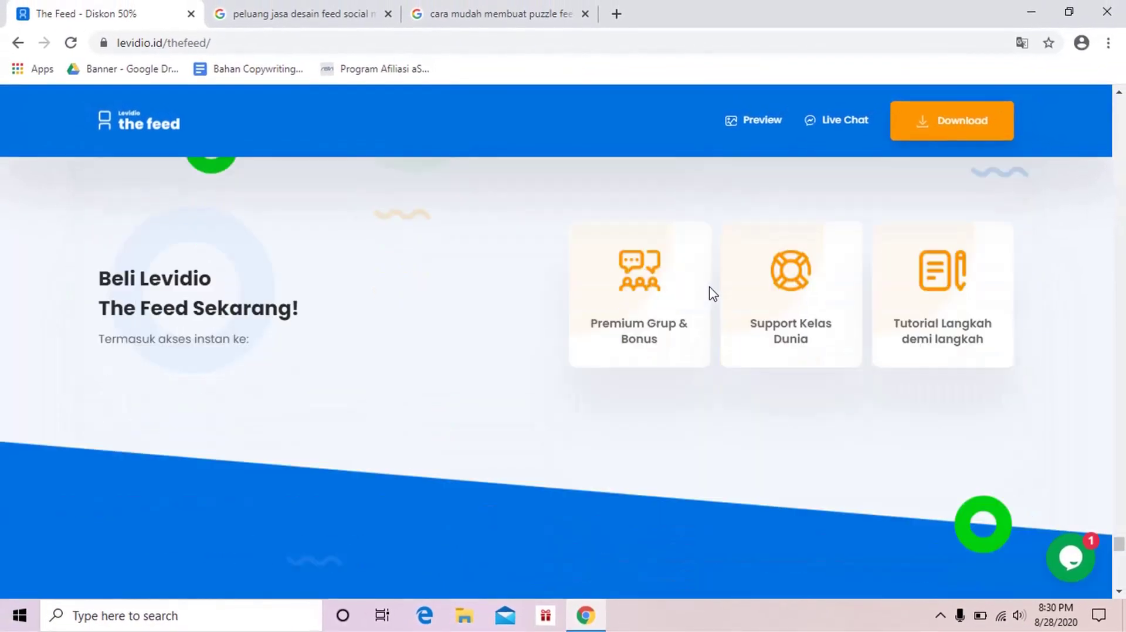
scroll(713, 293, "down", 3)
scroll(712, 293, "down", 3)
scroll(712, 293, "down", 3)
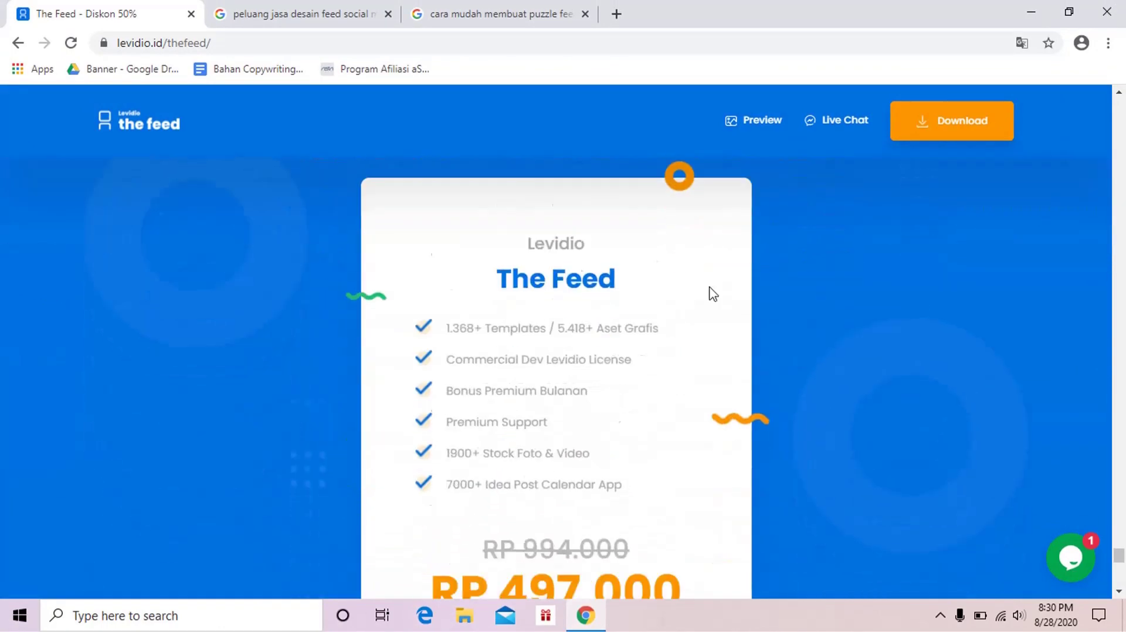
scroll(712, 293, "down", 4)
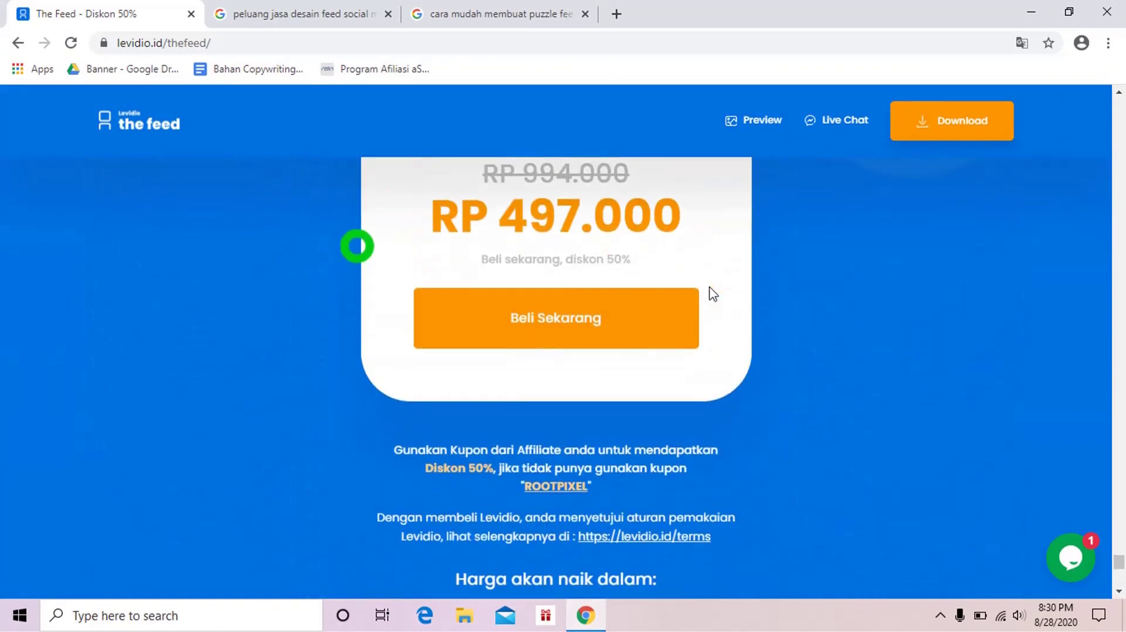
scroll(713, 293, "up", 3)
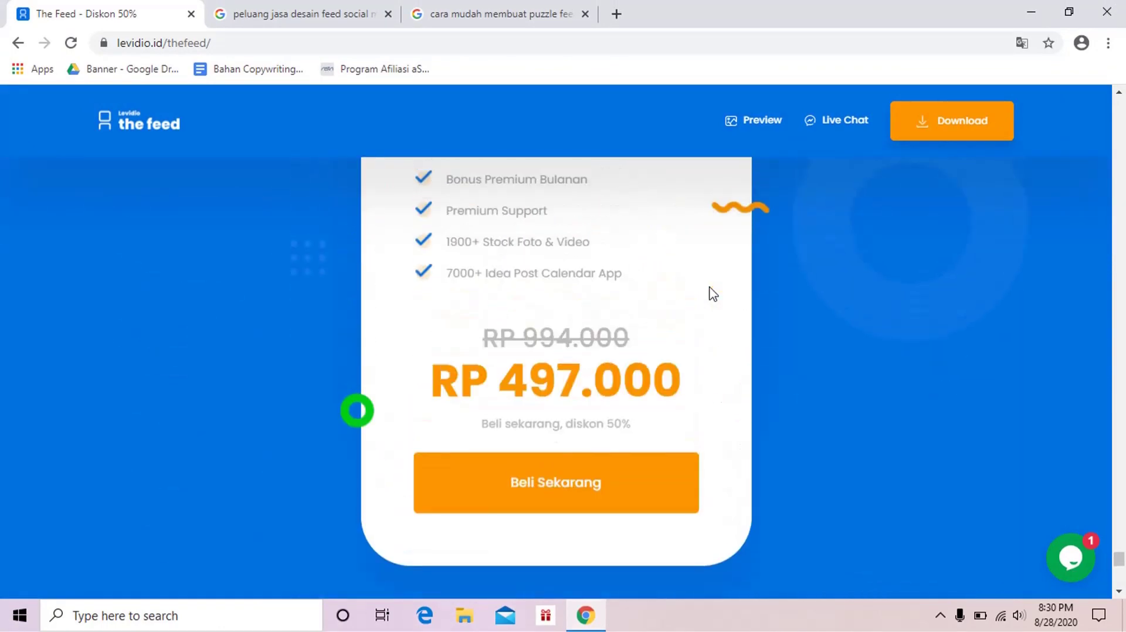
scroll(712, 293, "down", 4)
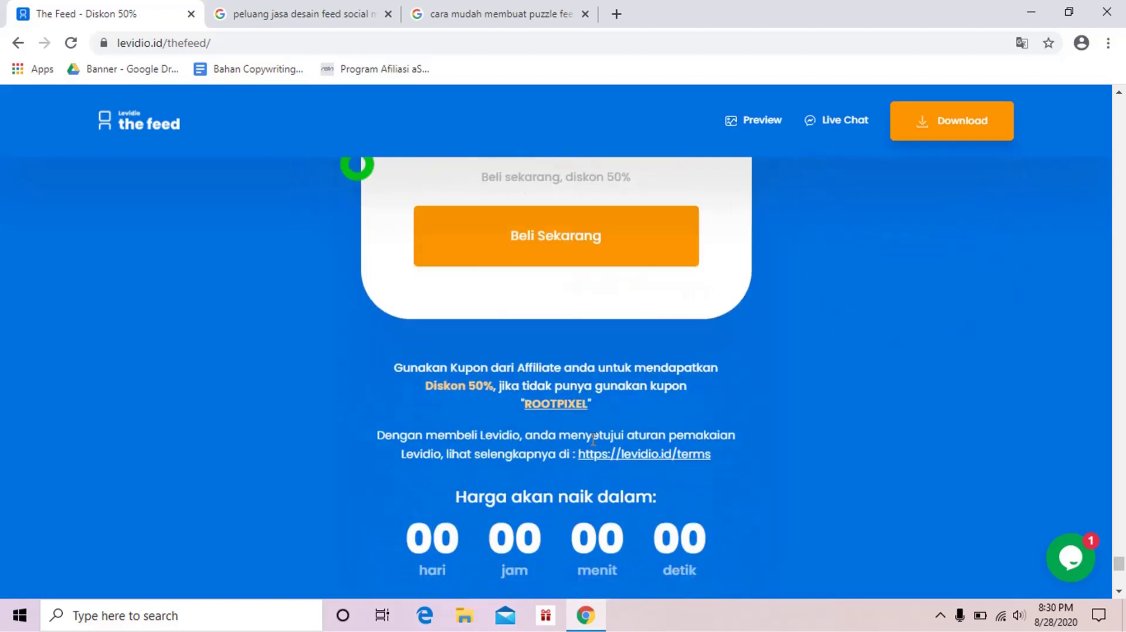